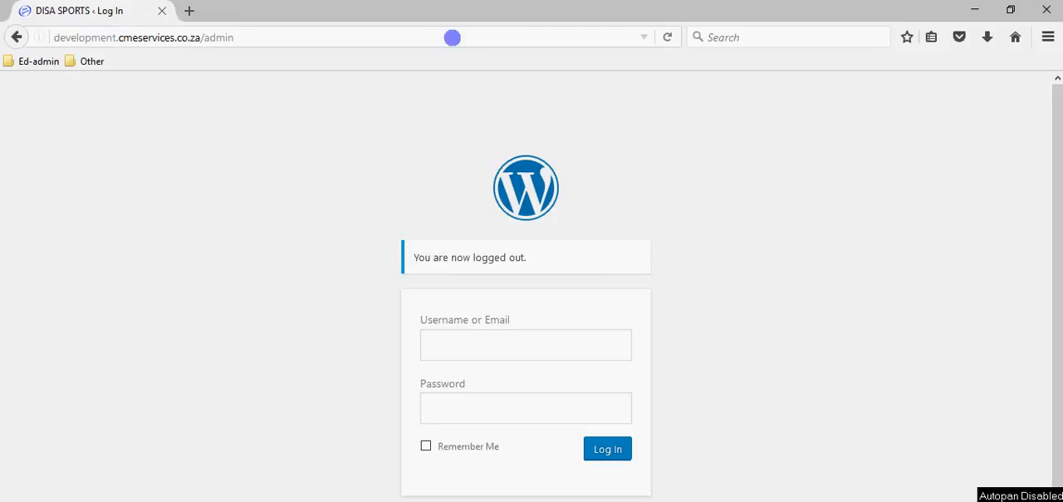
left_click(418, 38)
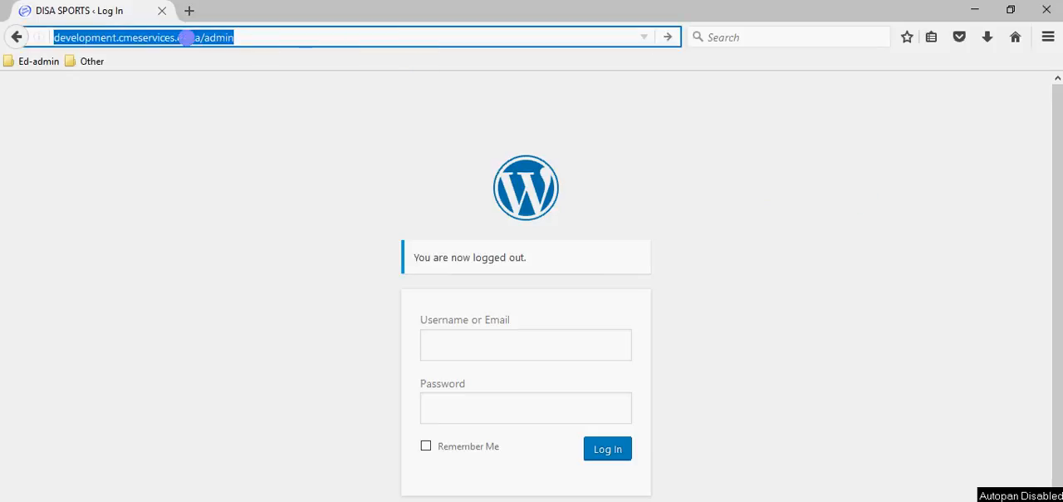
left_click(281, 34)
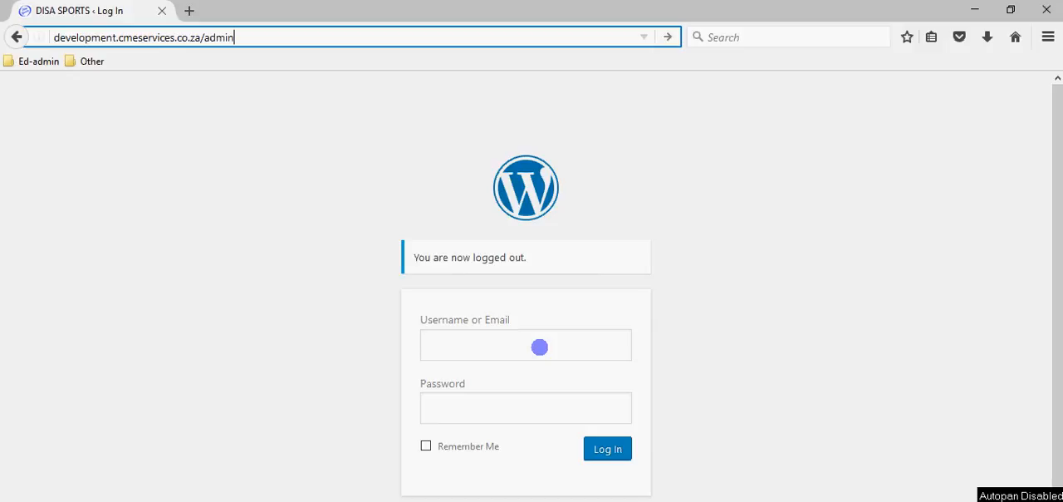
- Enter manager as the username in the WordPress login form and move on to the password field
left_click(540, 346)
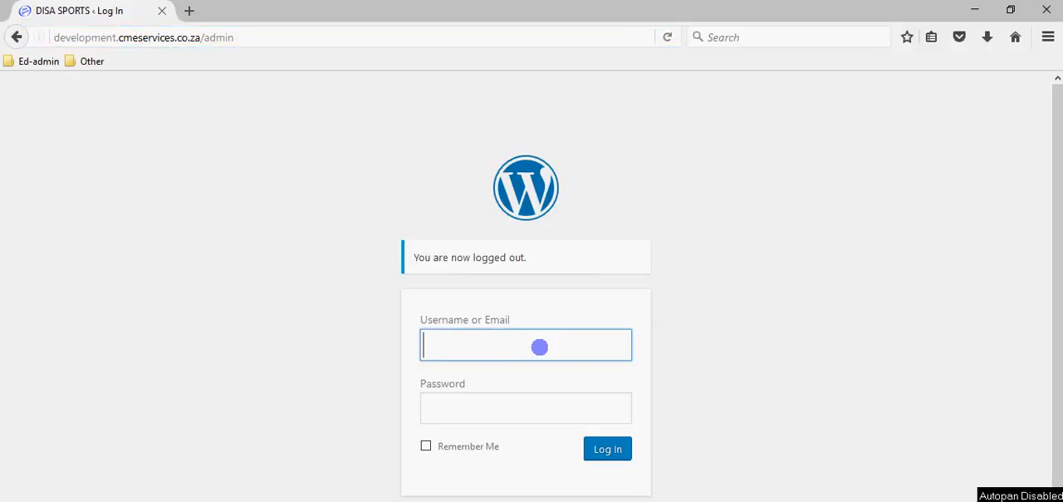
type("manager")
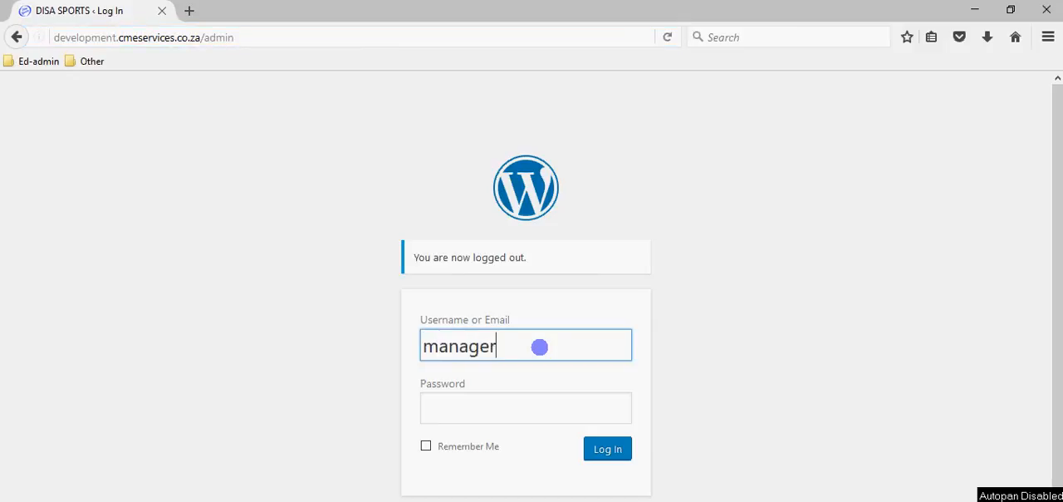
key("Tab")
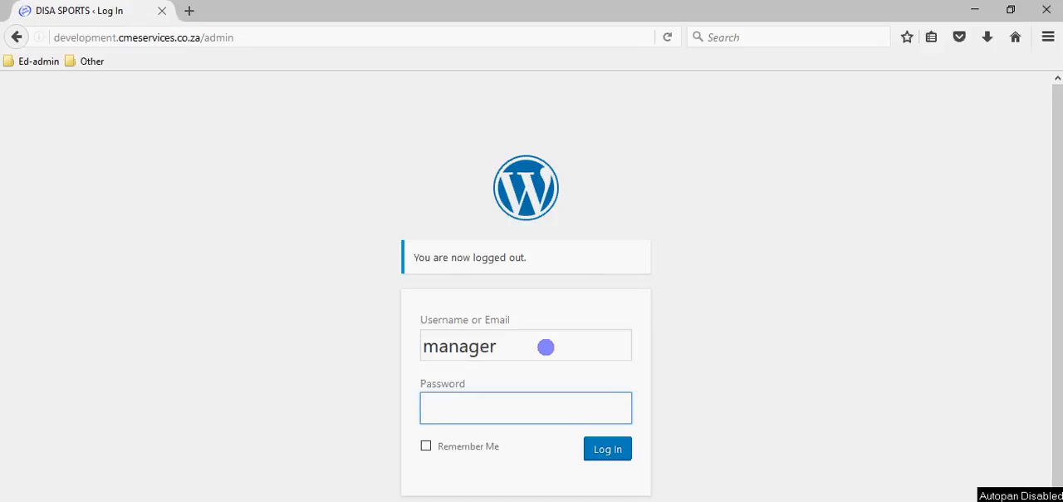
- Switch to info.txt in Notepad and select the manager account's password in the WordPress list
left_click(564, 501)
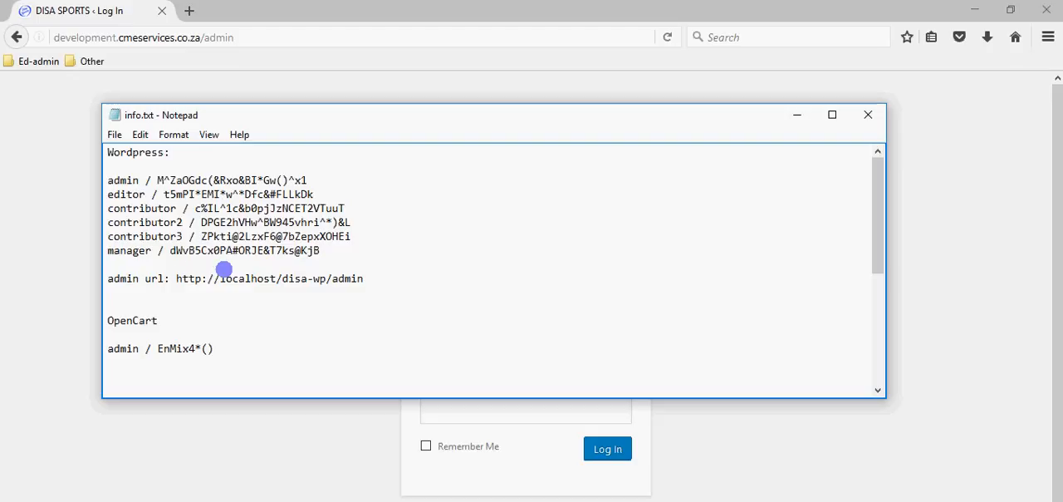
left_click_drag(170, 250, 324, 250)
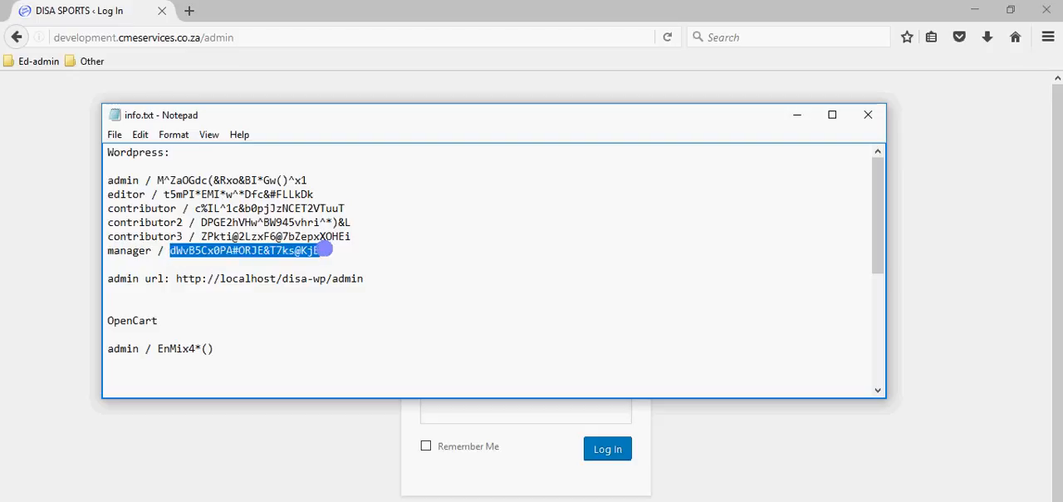
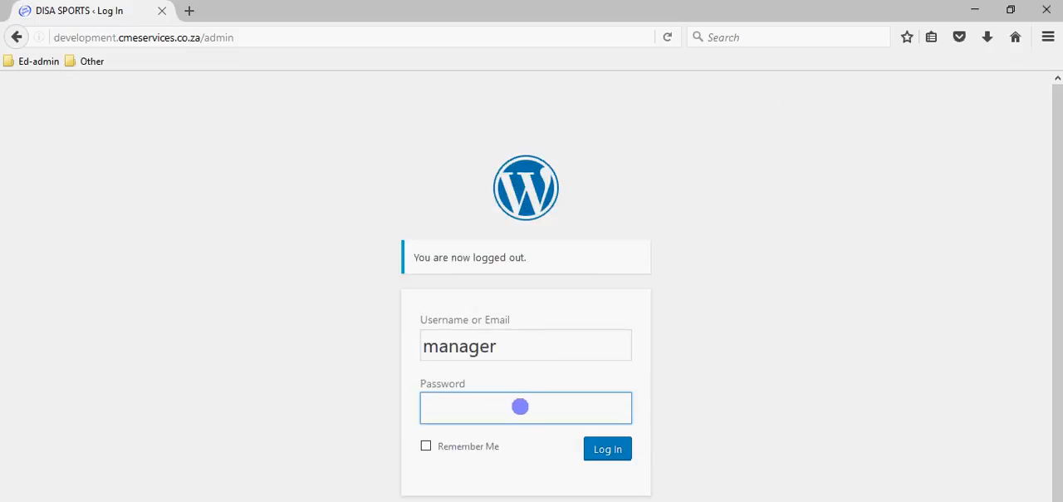
- Paste the copied manager account password into the Password field of the WordPress login form
key("ctrl+v")
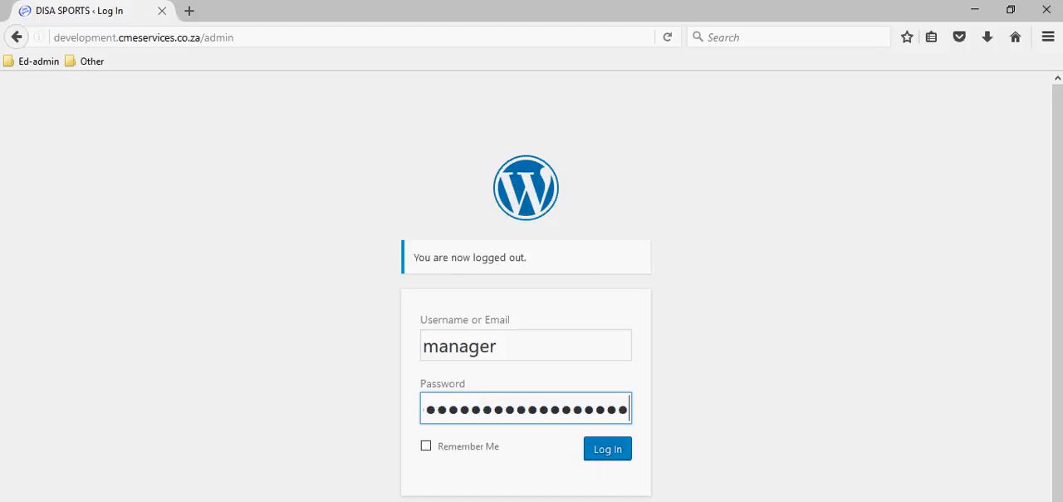
- Switch back to info.txt in Notepad, highlight the manager account's password to check it, and leave the cursor at its end
key("alt+Tab")
left_click(312, 268)
left_click_drag(172, 250, 321, 250)
left_click(322, 250)
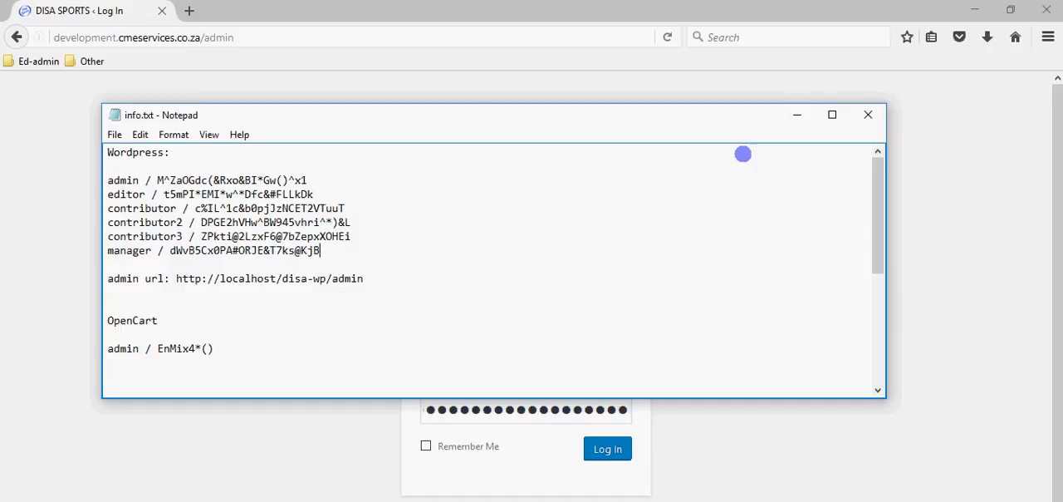
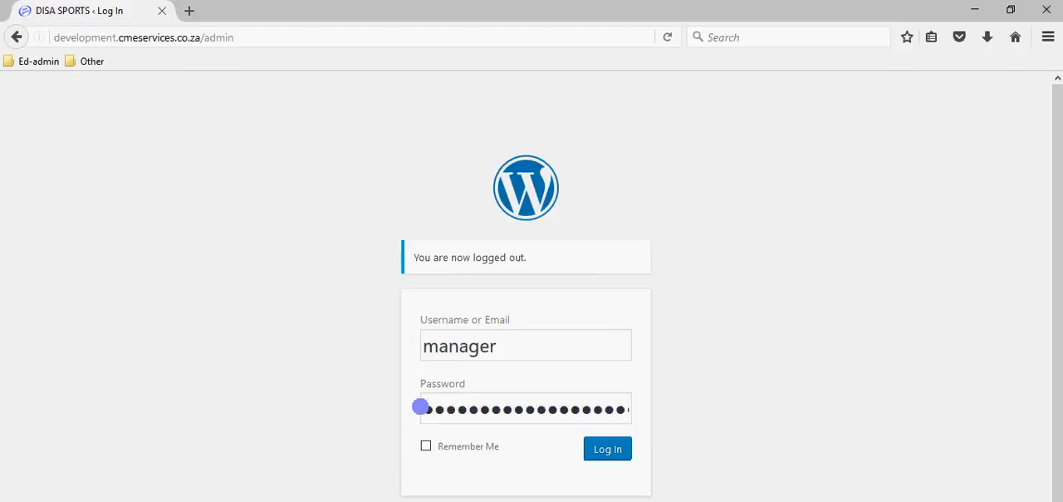
- Clear the Password field, paste the copied manager account password into it again, and log in to the site
left_click(421, 408)
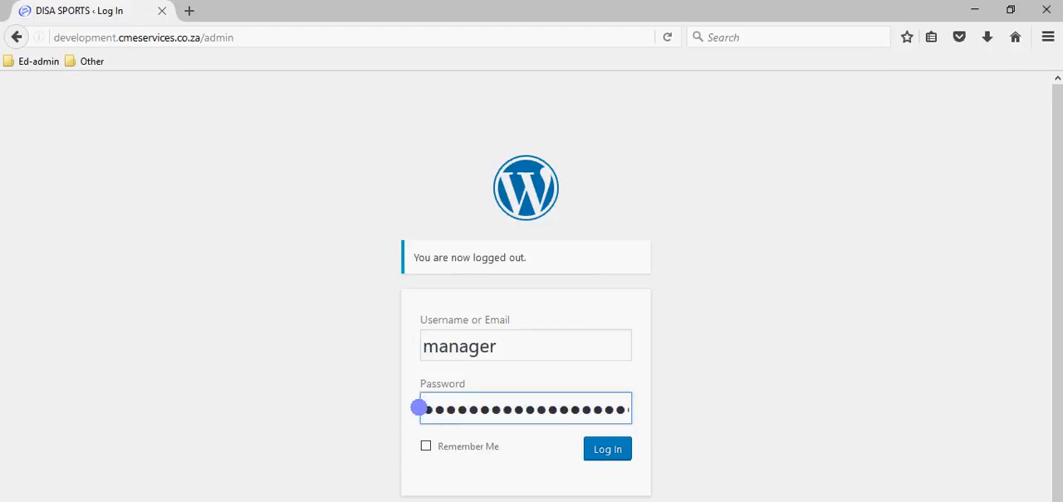
key("ctrl+a")
key("BackSpace")
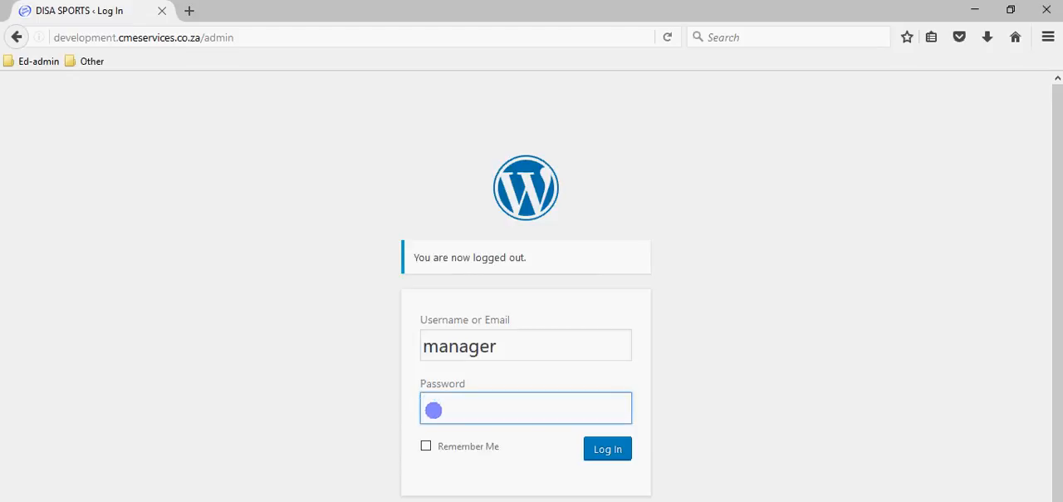
right_click(433, 409)
left_click(463, 474)
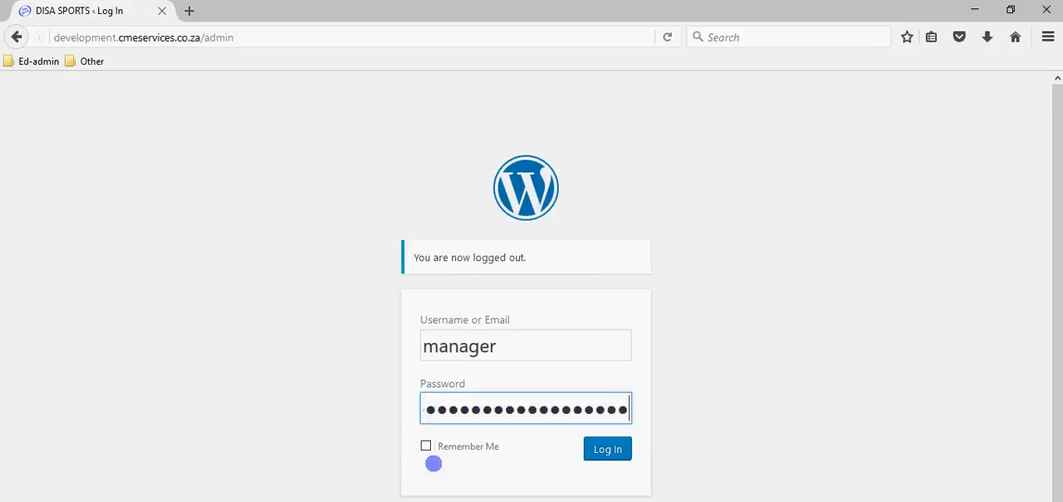
left_click(607, 449)
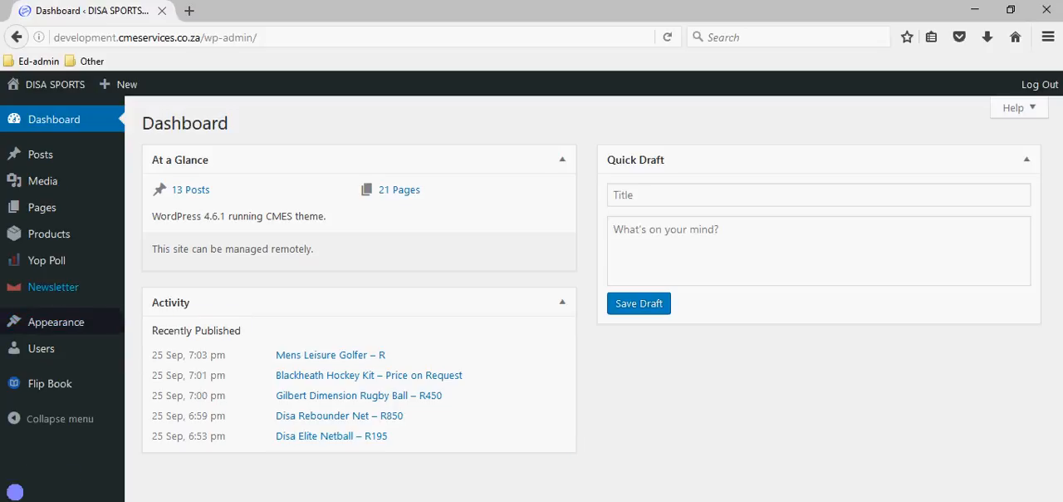
- Examine the admin sidebar's sections and submenus from Posts to Flip Book, and collapse and re-expand the sidebar
mouse_move(95, 230)
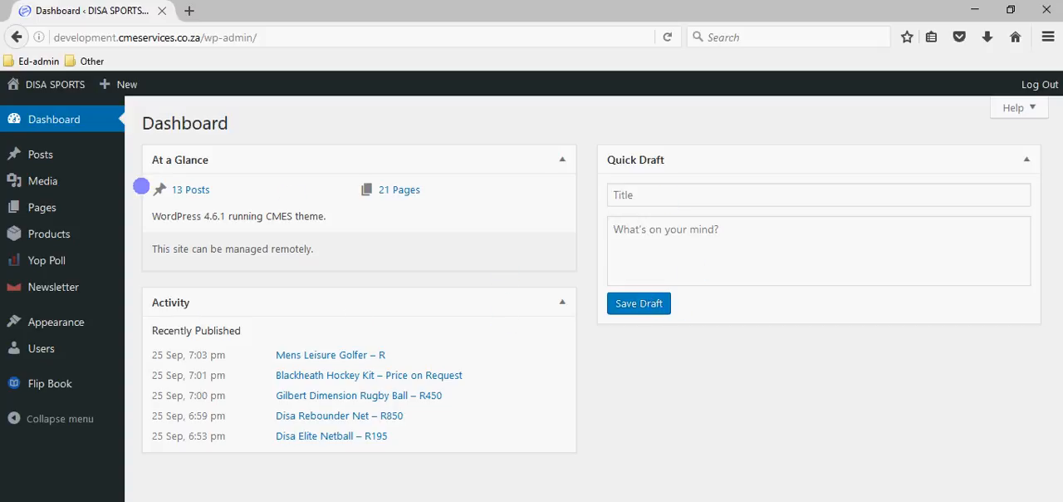
mouse_move(40, 154)
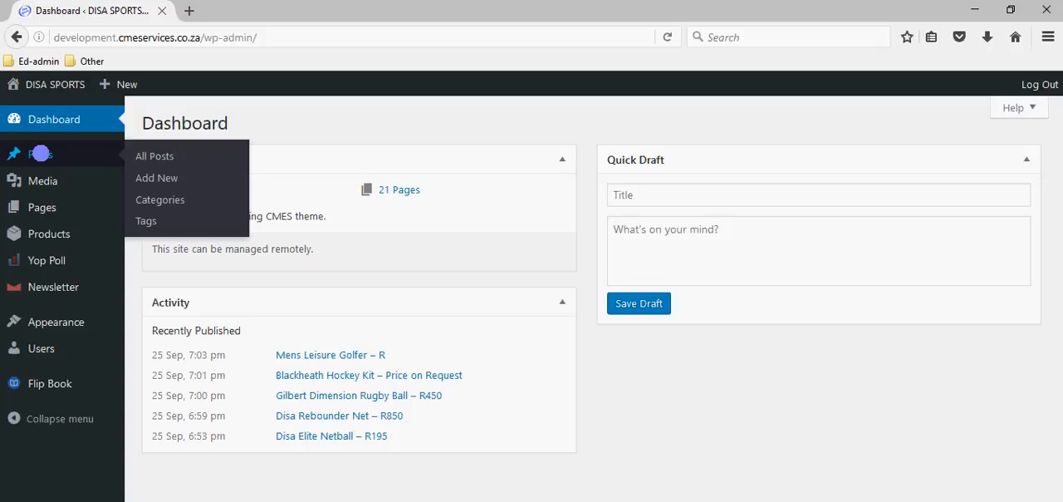
mouse_move(43, 180)
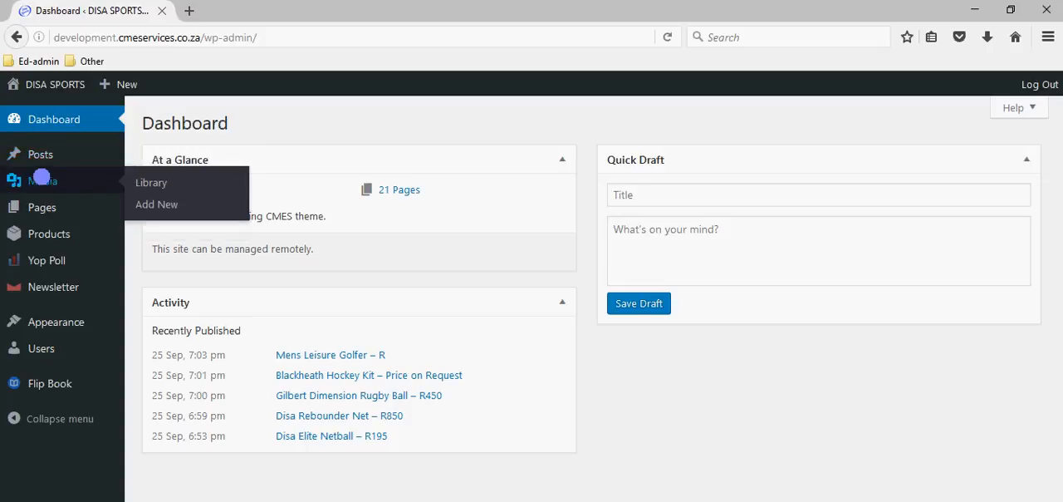
mouse_move(47, 206)
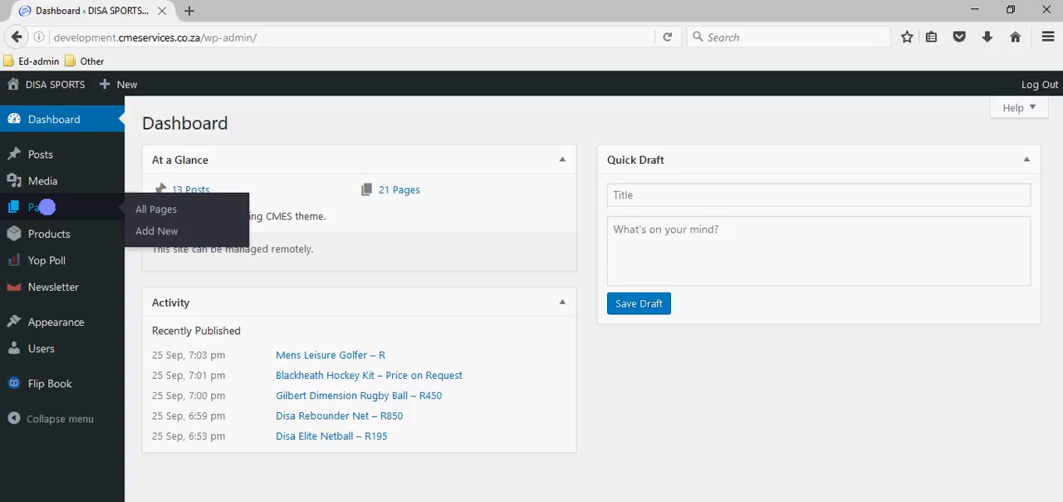
mouse_move(54, 237)
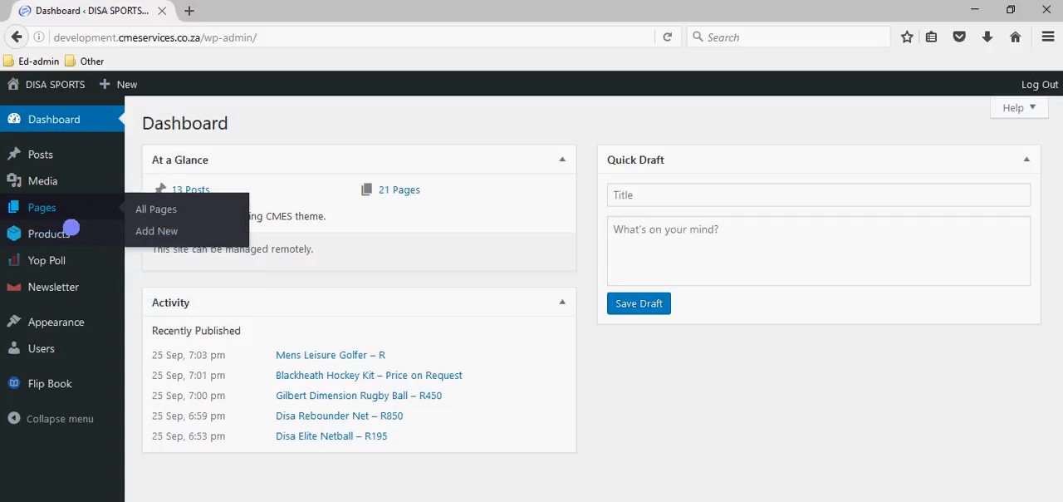
mouse_move(46, 263)
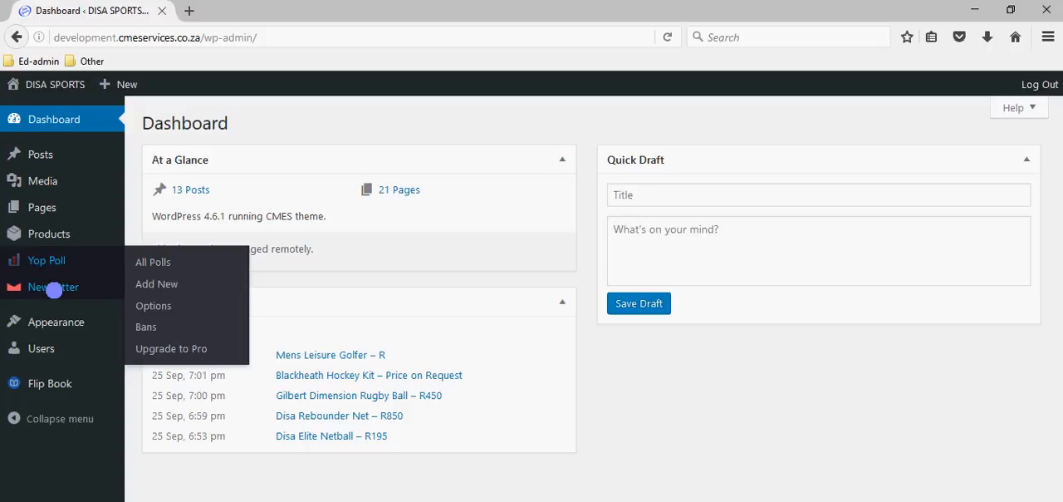
mouse_move(48, 289)
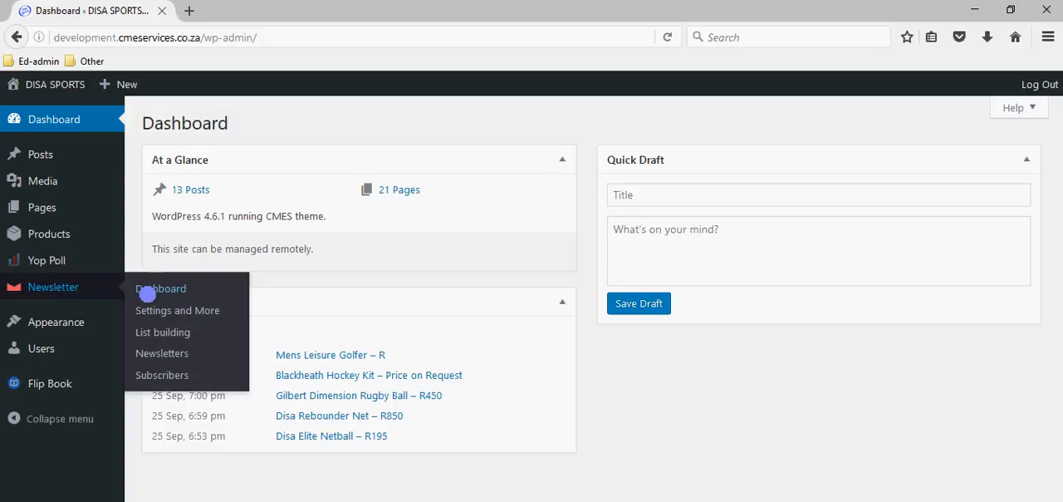
mouse_move(62, 326)
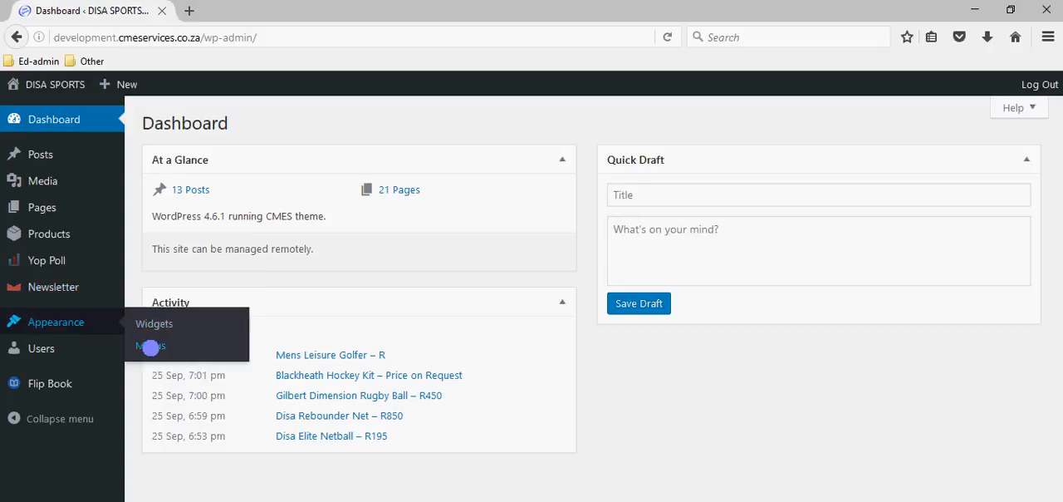
mouse_move(43, 353)
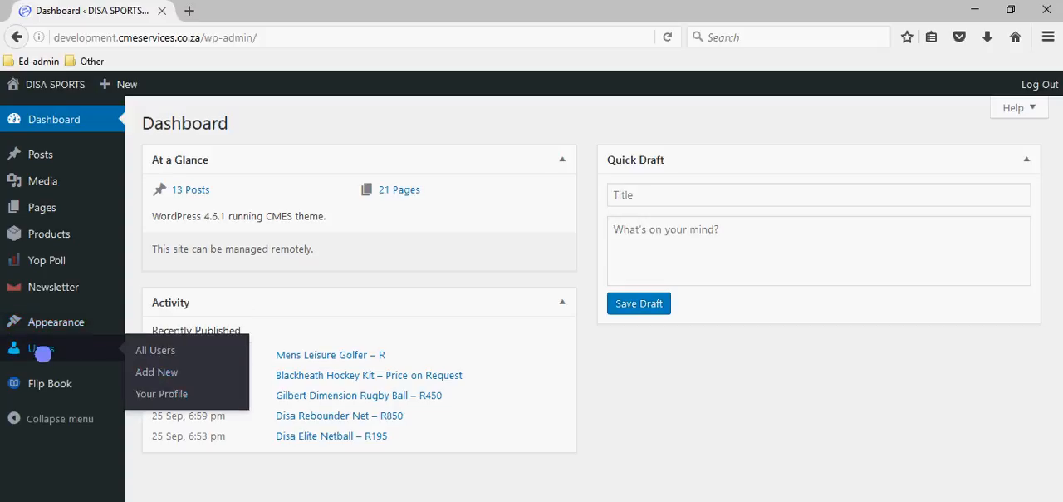
mouse_move(43, 384)
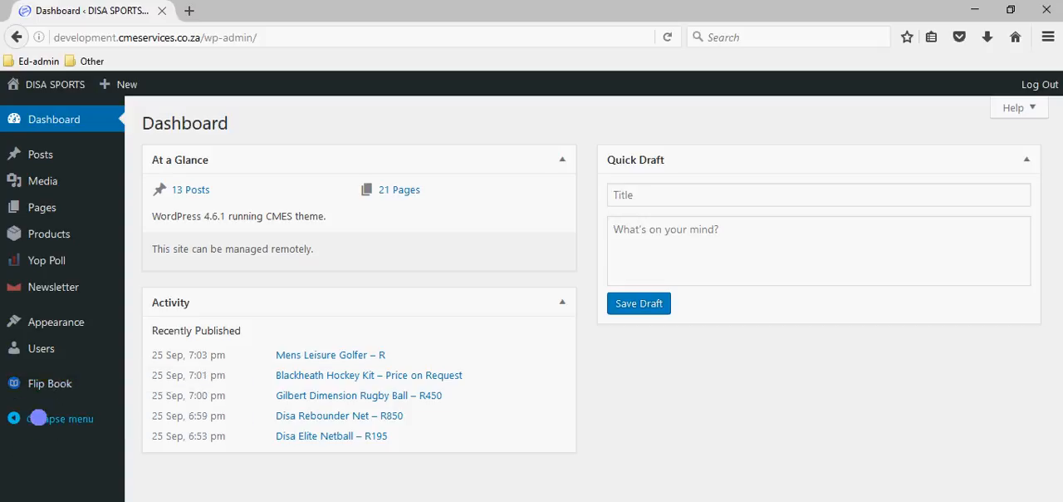
left_click(38, 418)
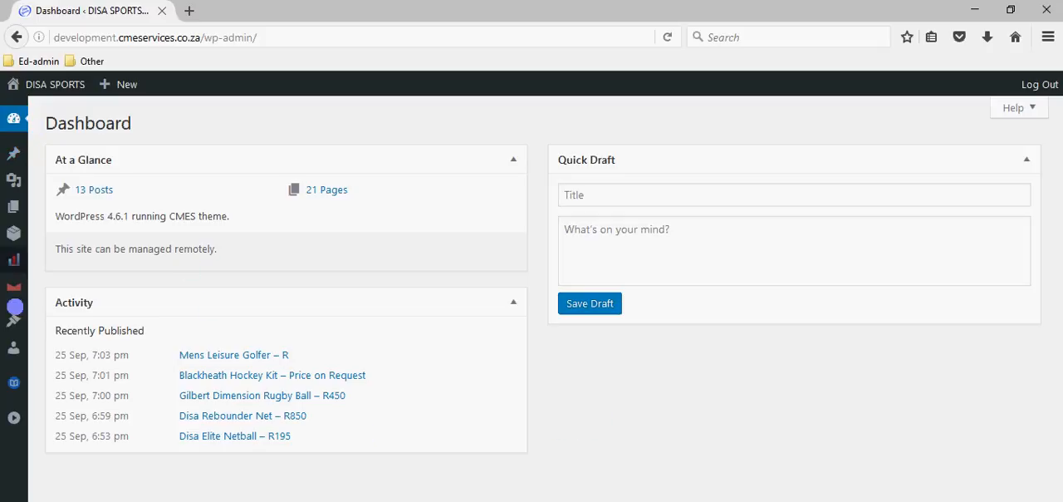
left_click(15, 418)
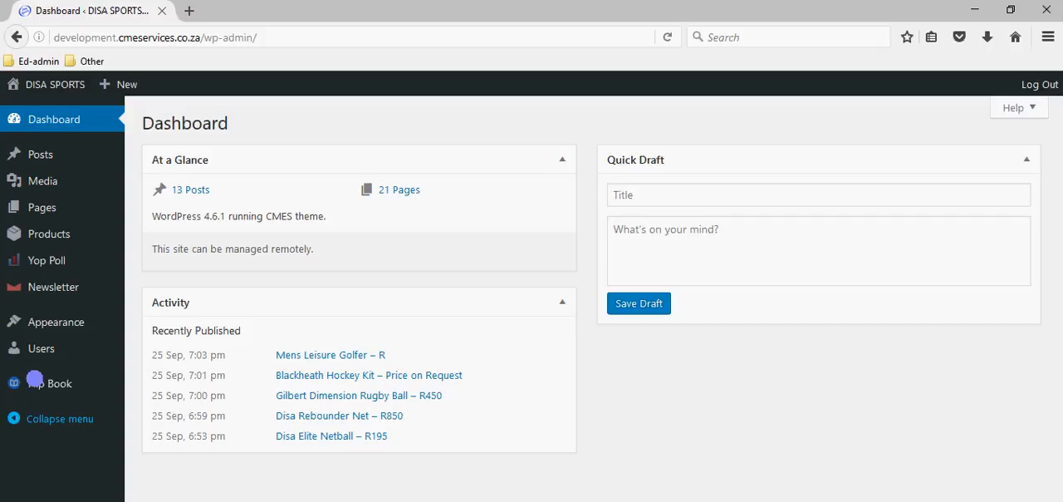
- View the public DISA SPORTS site and return to the admin dashboard
mouse_move(41, 86)
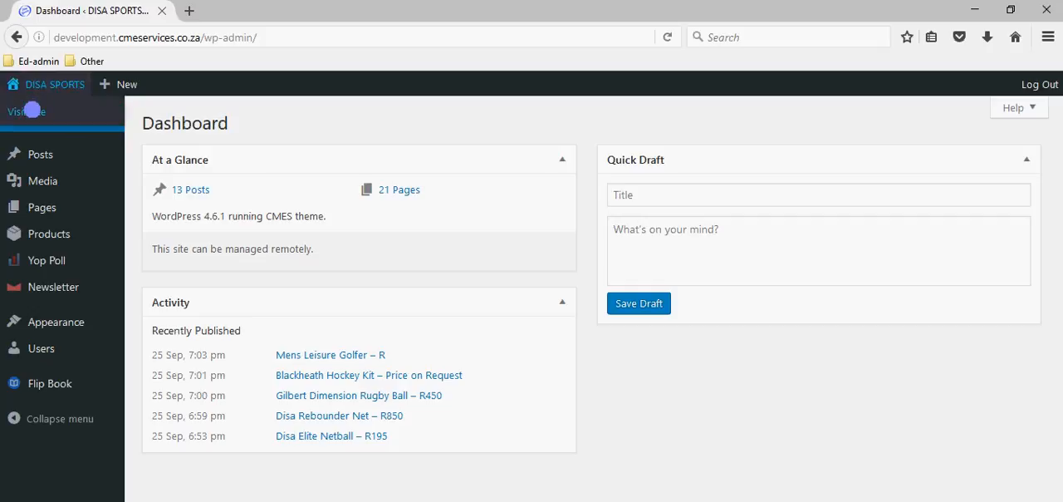
left_click(29, 112)
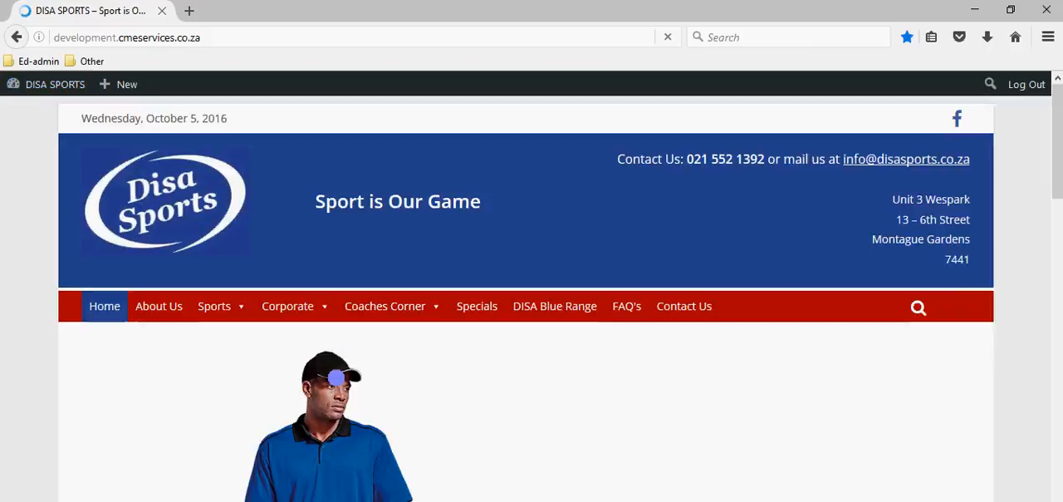
mouse_move(9, 84)
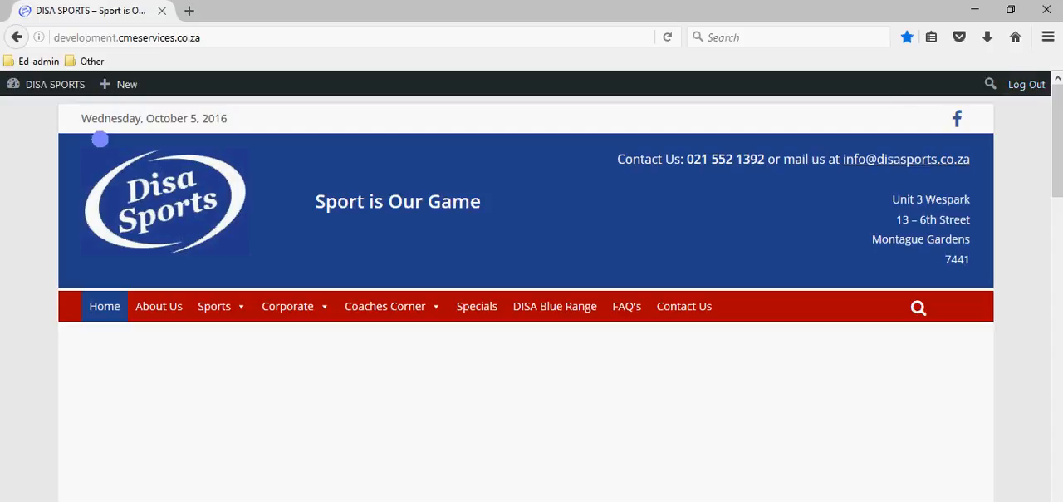
mouse_move(50, 83)
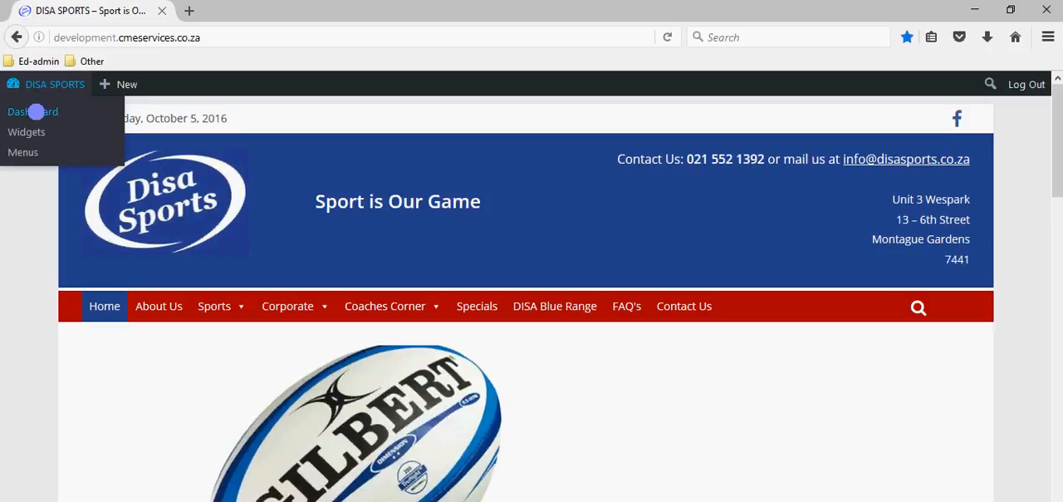
left_click(36, 111)
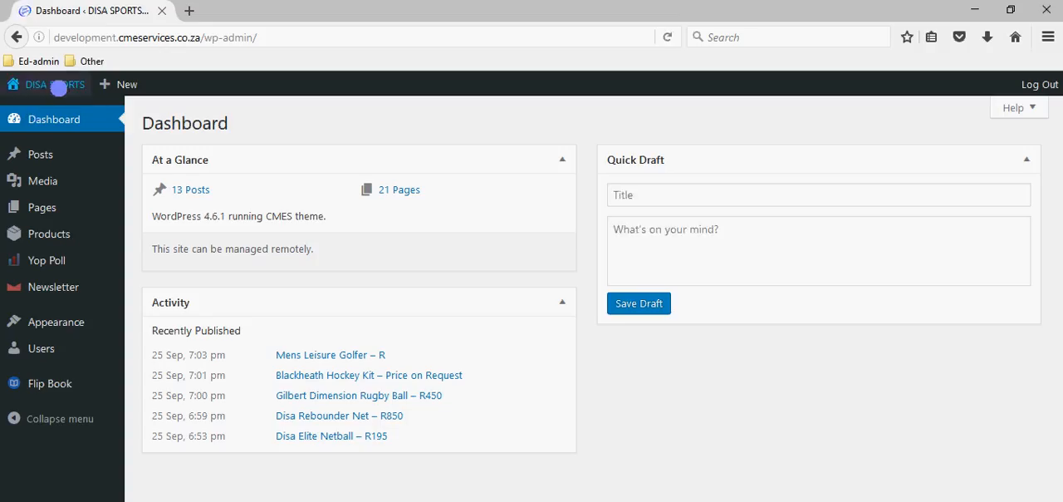
mouse_move(52, 86)
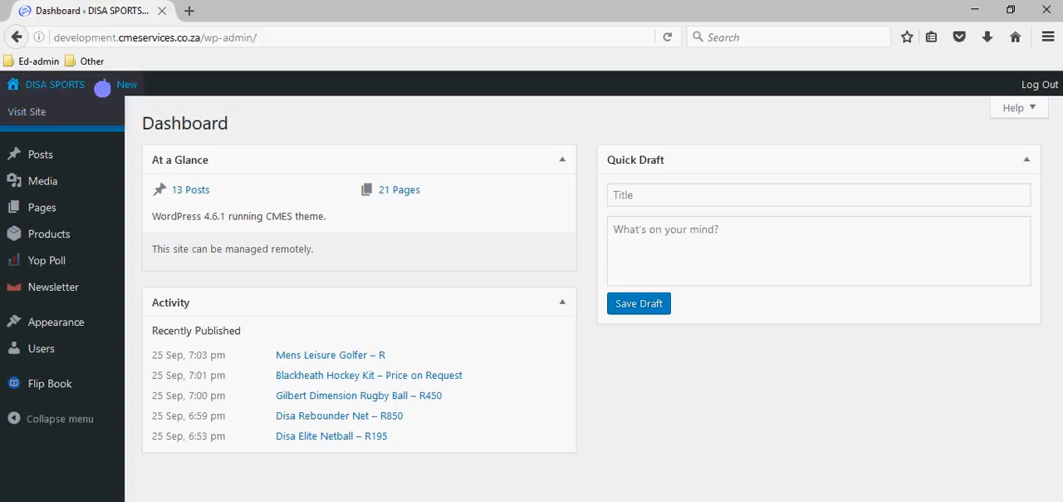
mouse_move(104, 83)
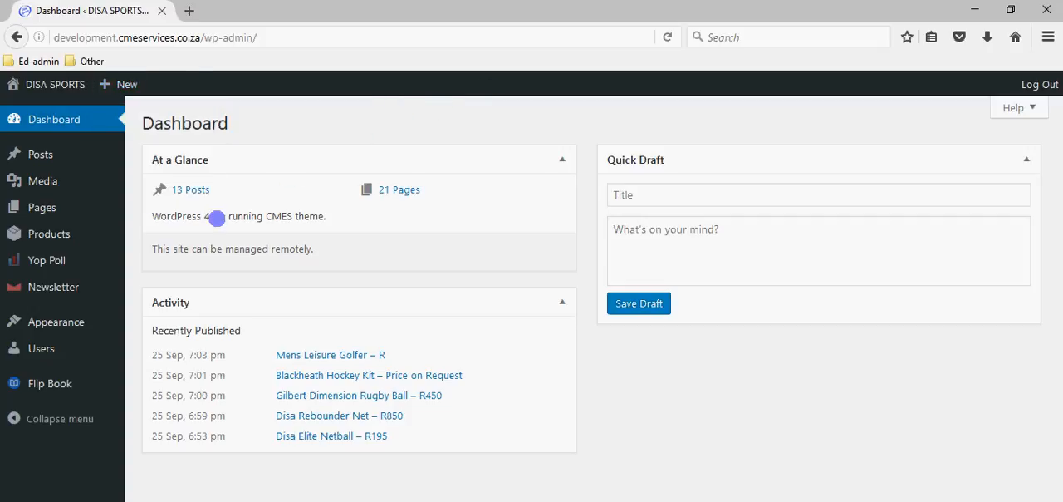
- Open the list of all products and look through its first page
mouse_move(87, 253)
mouse_move(44, 233)
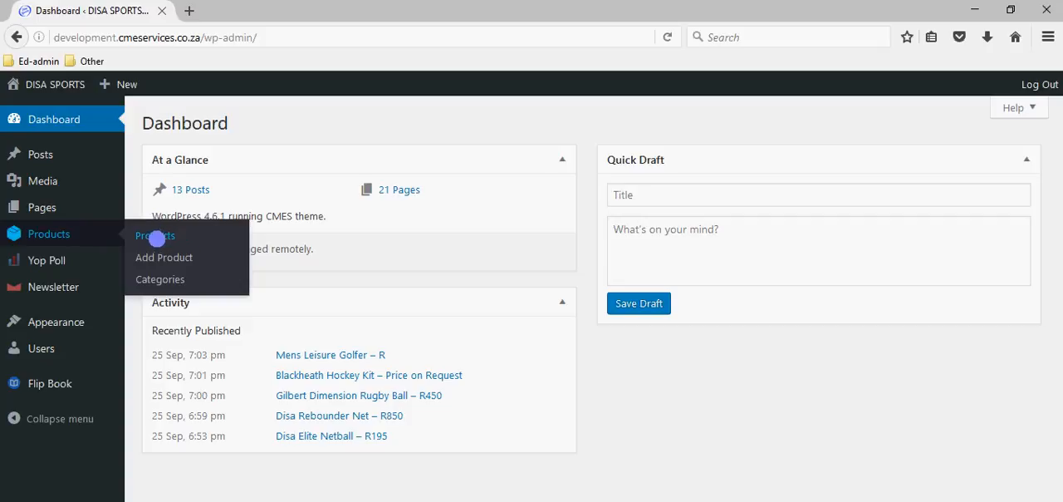
left_click(157, 237)
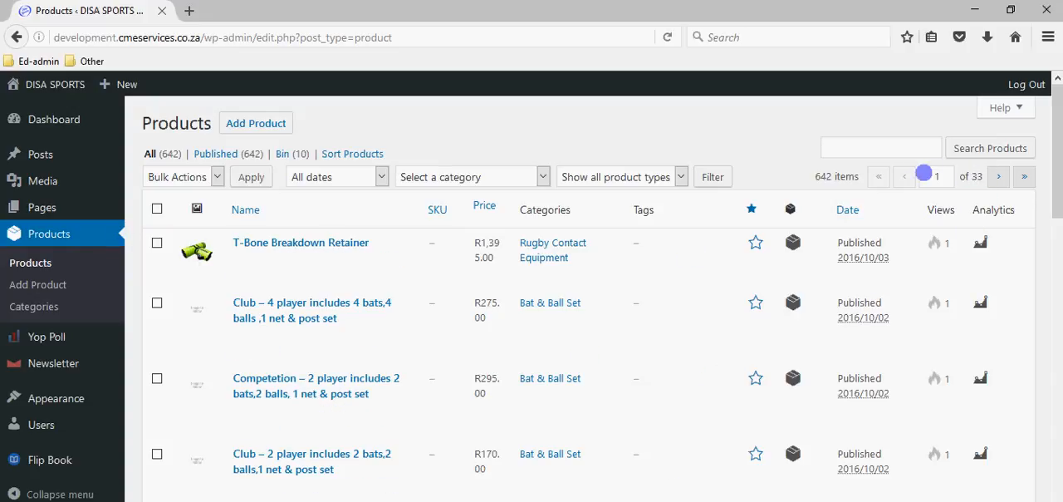
left_click(947, 176)
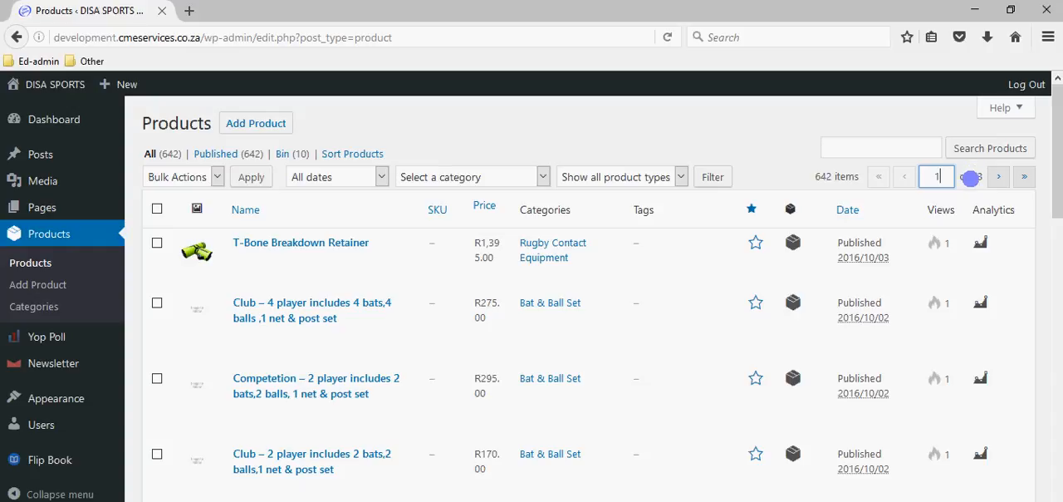
scroll(722, 361, "down", 15)
scroll(722, 368, "down", 1)
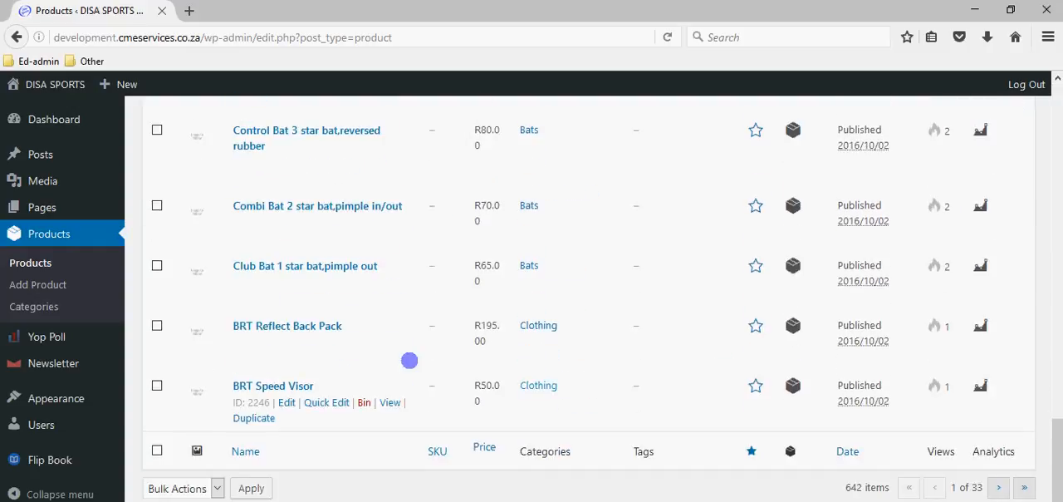
scroll(706, 450, "up", 15)
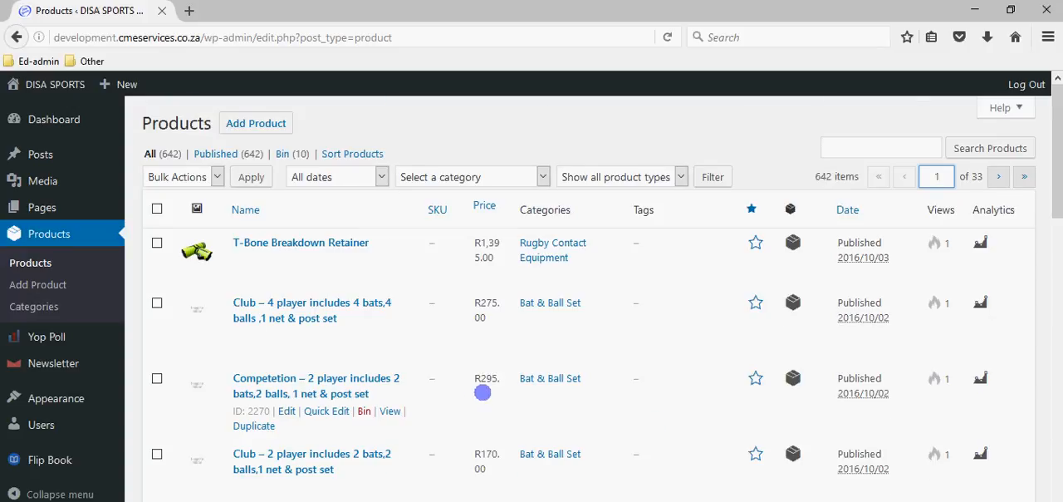
scroll(478, 395, "down", 15)
scroll(734, 448, "up", 15)
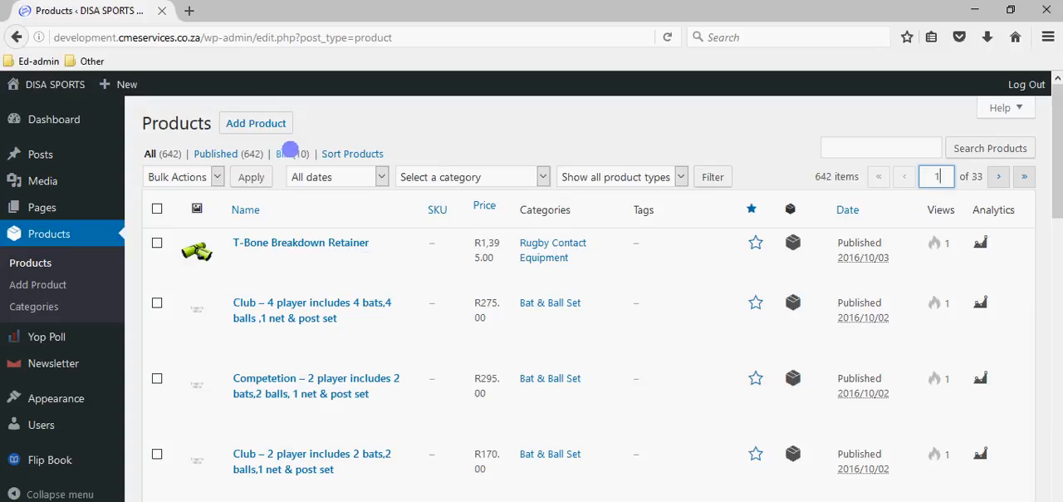
- Examine the months offered by the product list's date filter and keep it on All dates
mouse_move(318, 269)
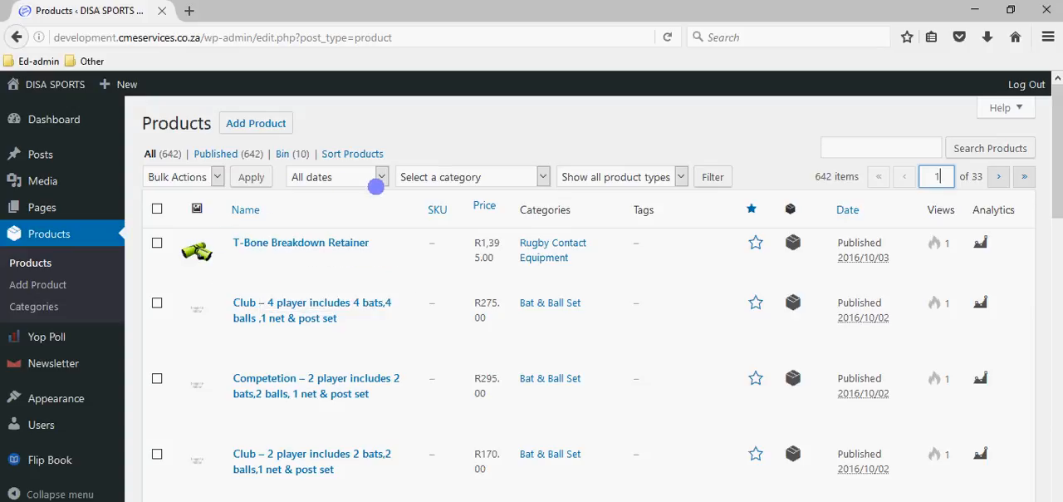
left_click(379, 181)
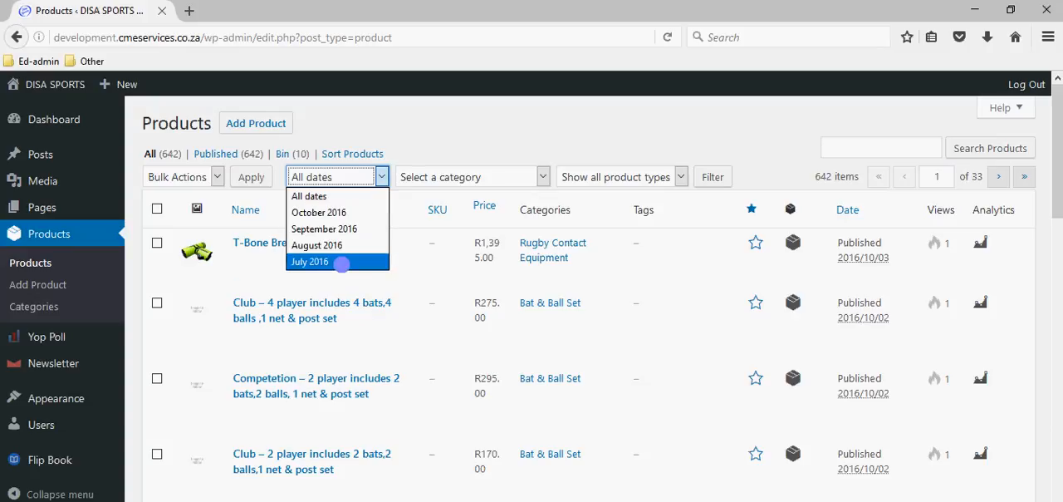
left_click(311, 197)
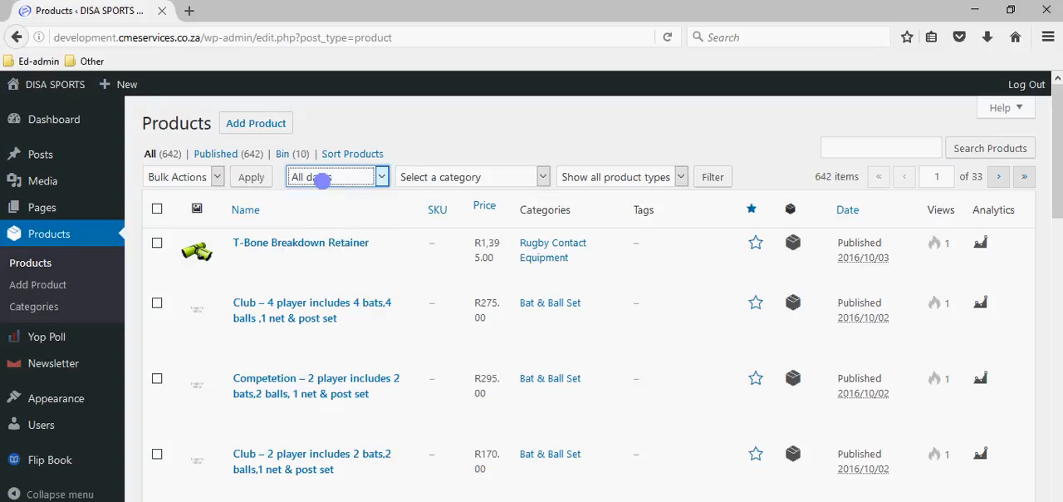
left_click(323, 177)
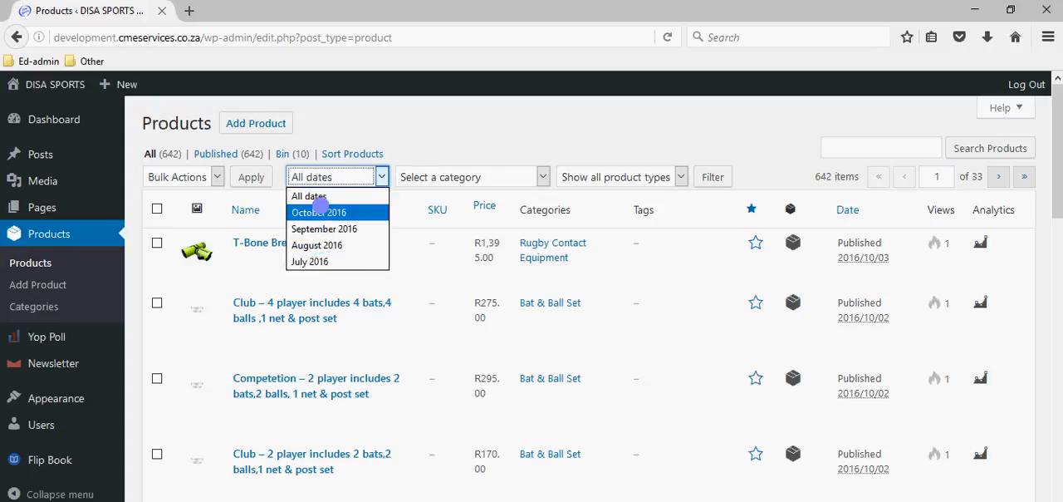
left_click(326, 177)
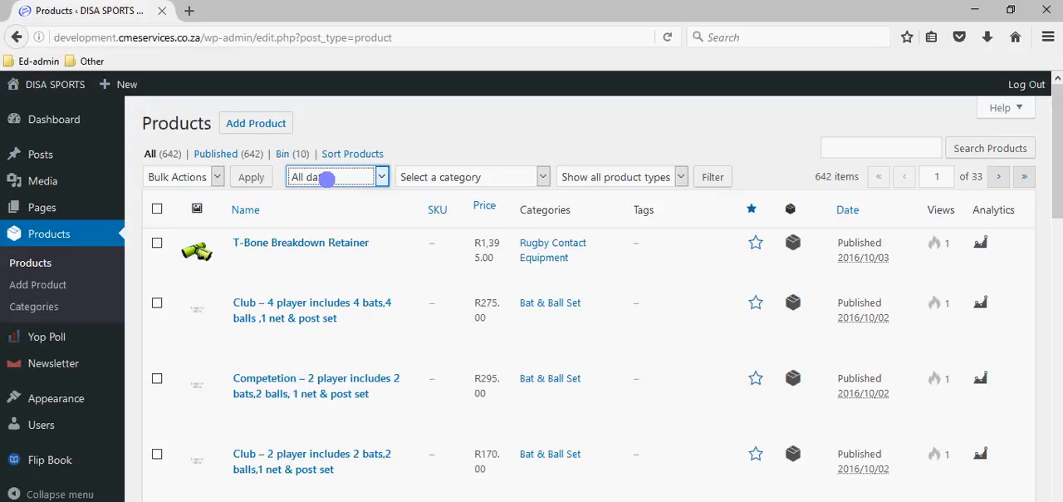
- Filter the product list by the Bowling Machines category and look through the matching products
left_click(471, 174)
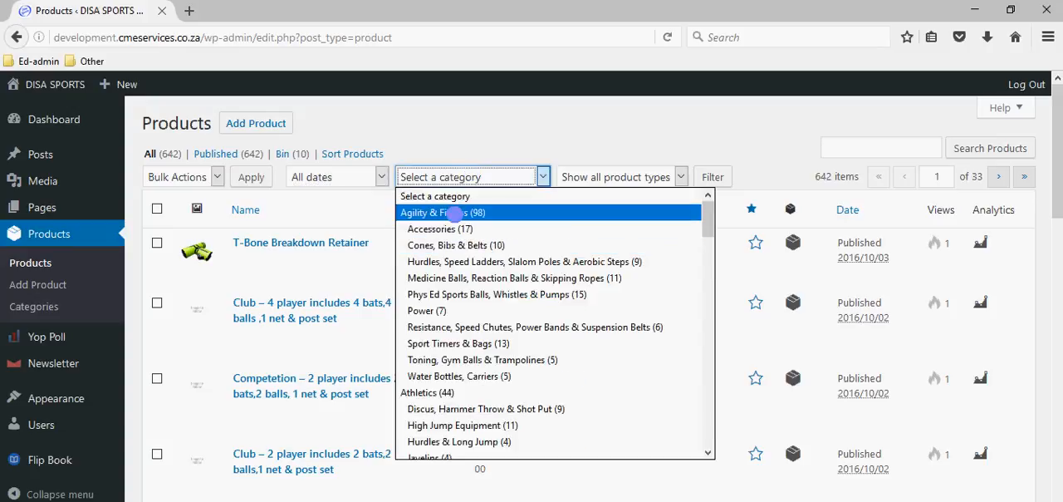
scroll(457, 224, "down", 5)
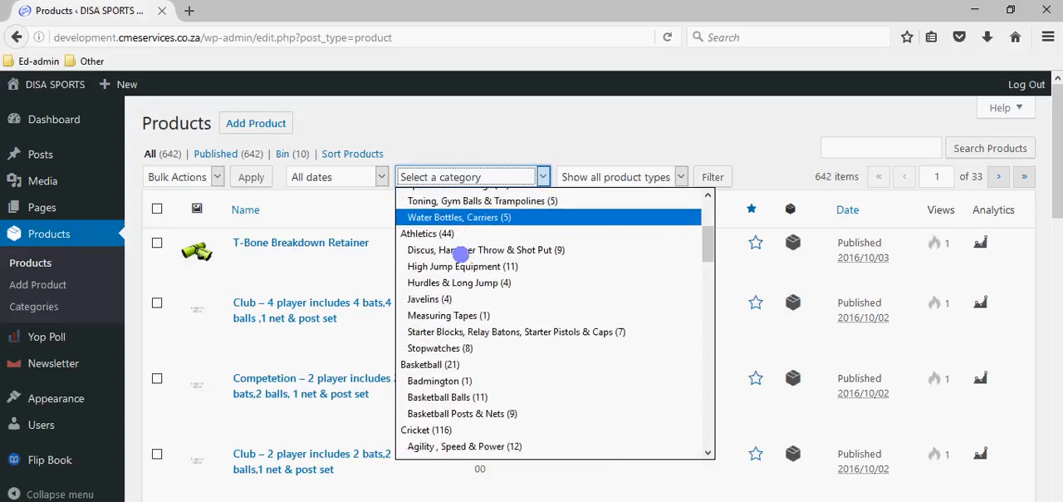
scroll(457, 266, "down", 3)
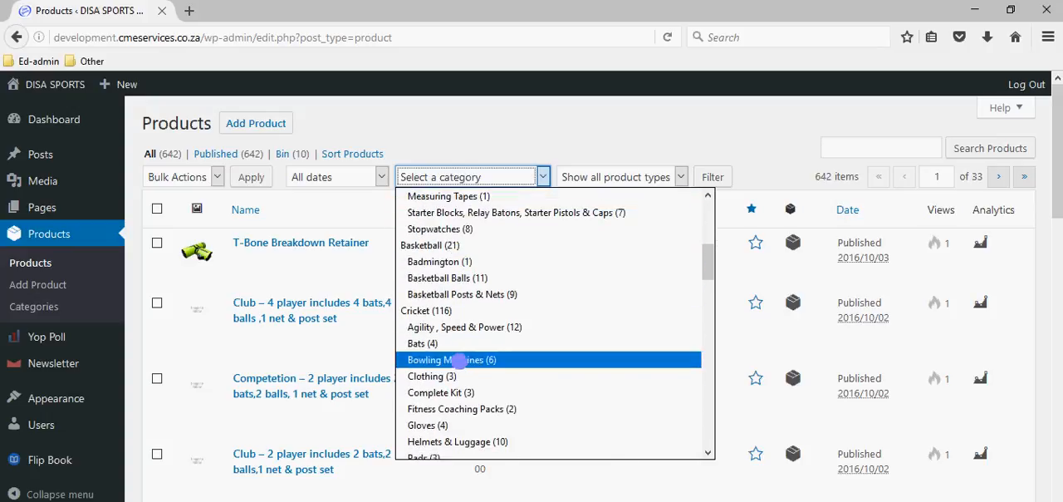
left_click(460, 360)
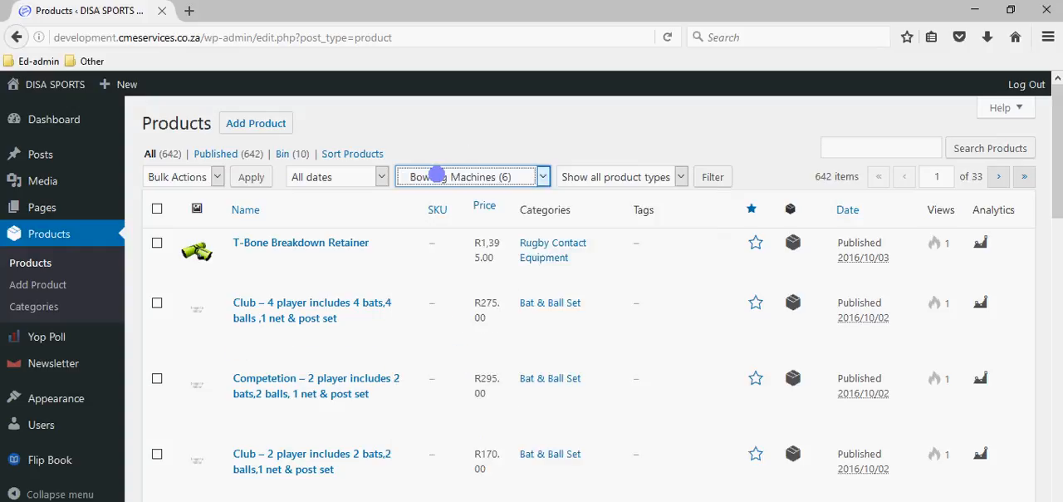
left_click(710, 176)
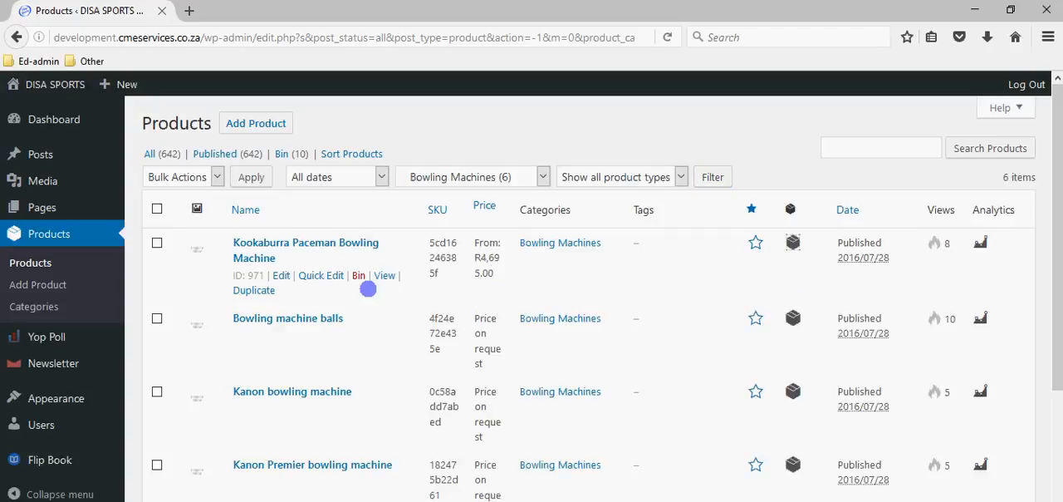
scroll(278, 274, "down", 5)
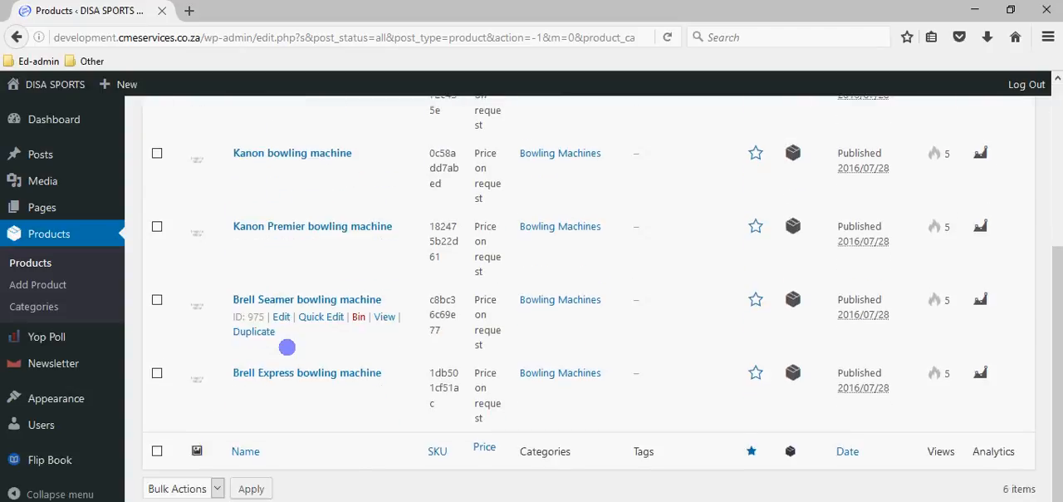
scroll(284, 366, "up", 3)
scroll(285, 374, "up", 2)
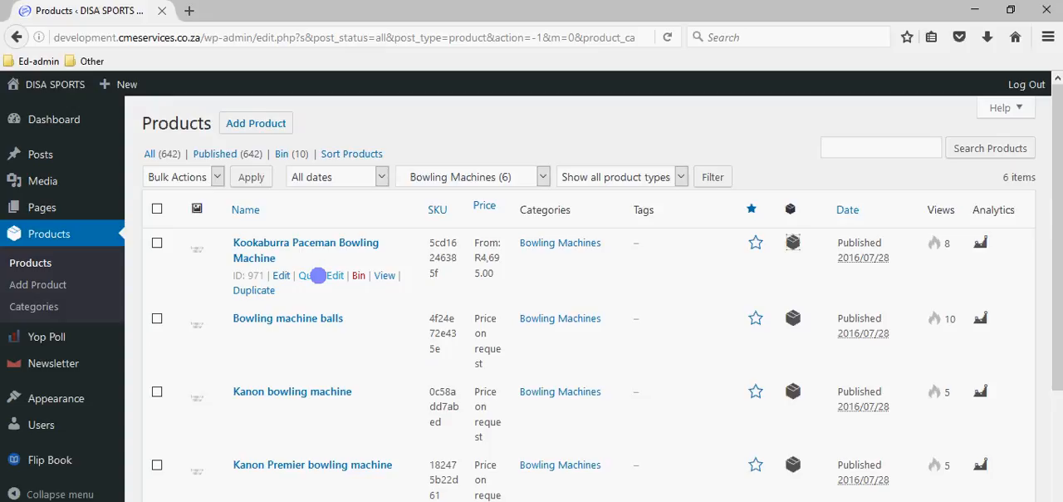
- Open Quick Edit for the Kookaburra Paceman Bowling Machine and examine its title, slug, date, product data, visibility and stock fields
left_click(318, 275)
scroll(320, 285, "down", 10)
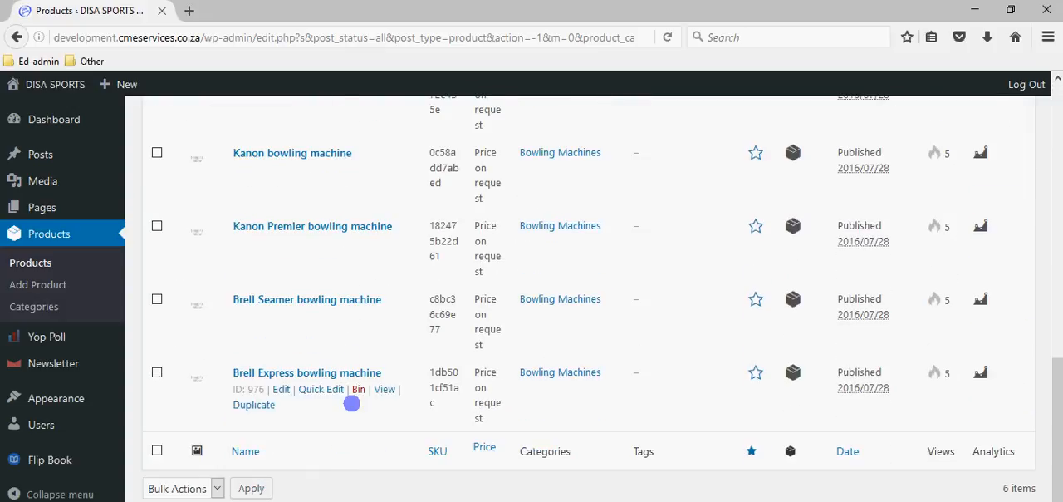
scroll(349, 415, "up", 10)
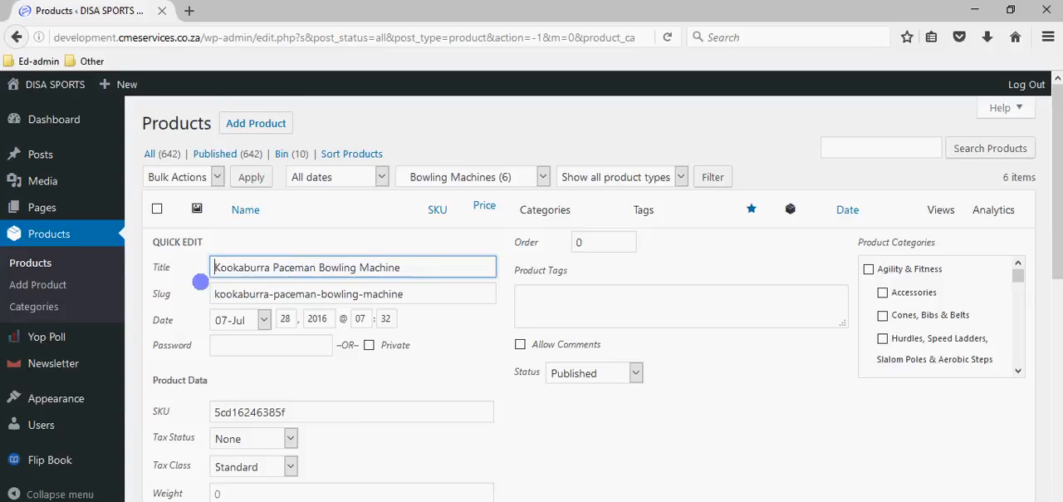
left_click_drag(212, 293, 418, 293)
left_click(420, 293)
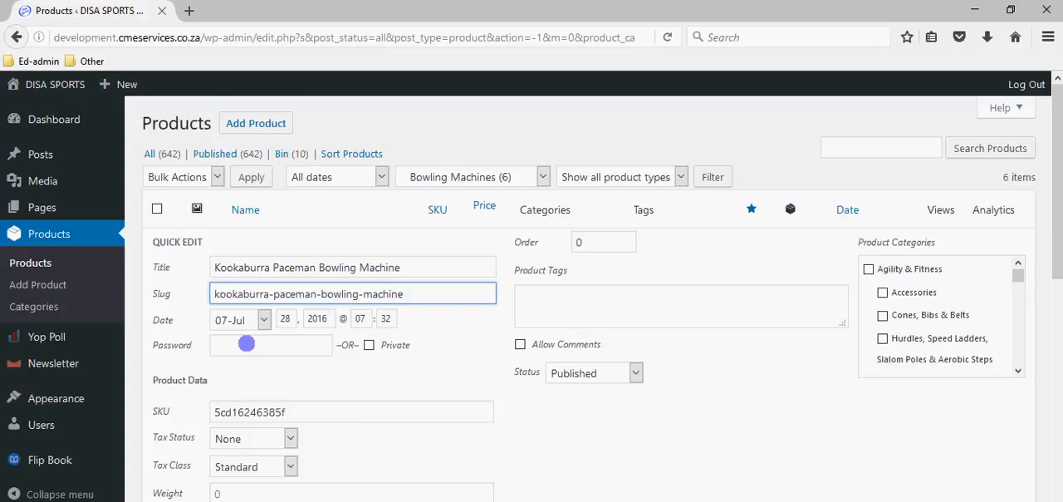
scroll(499, 349, "down", 2)
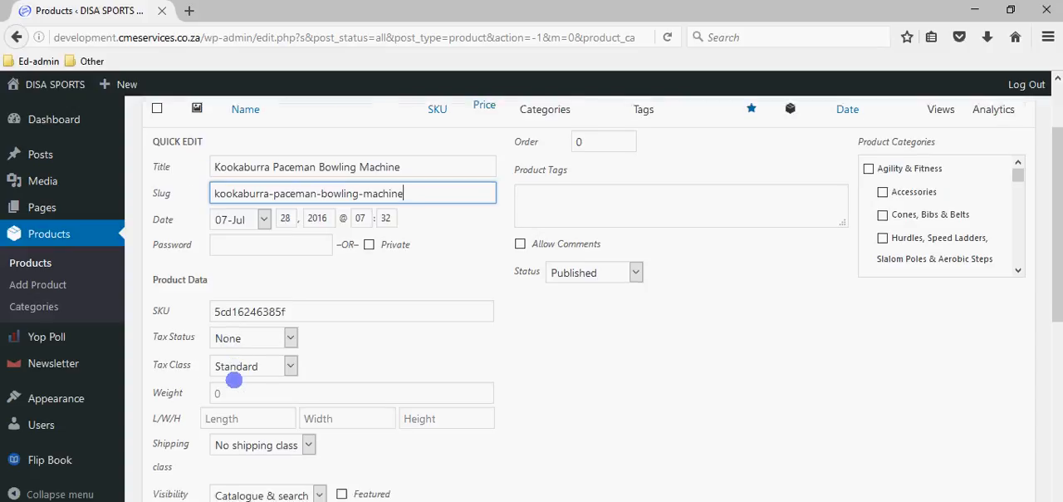
scroll(241, 366, "down", 2)
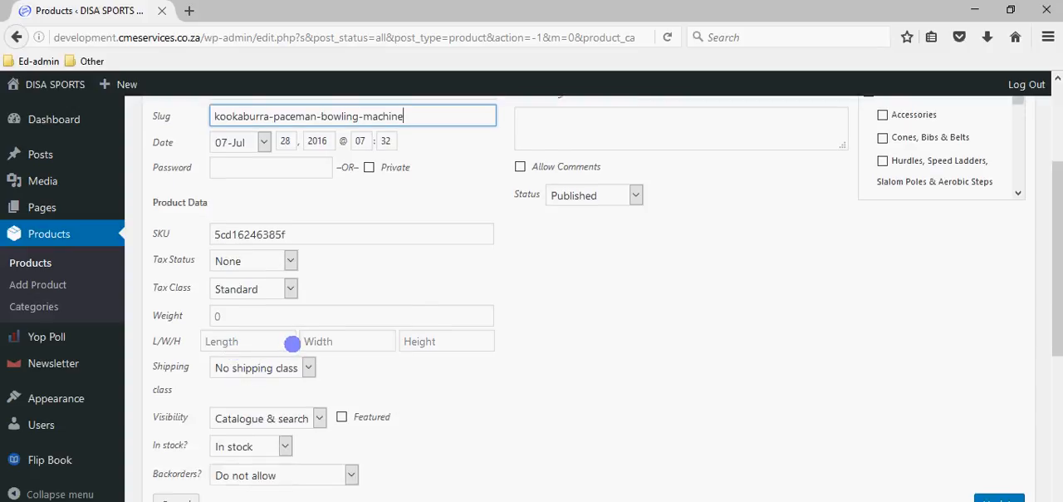
scroll(358, 308, "up", 3)
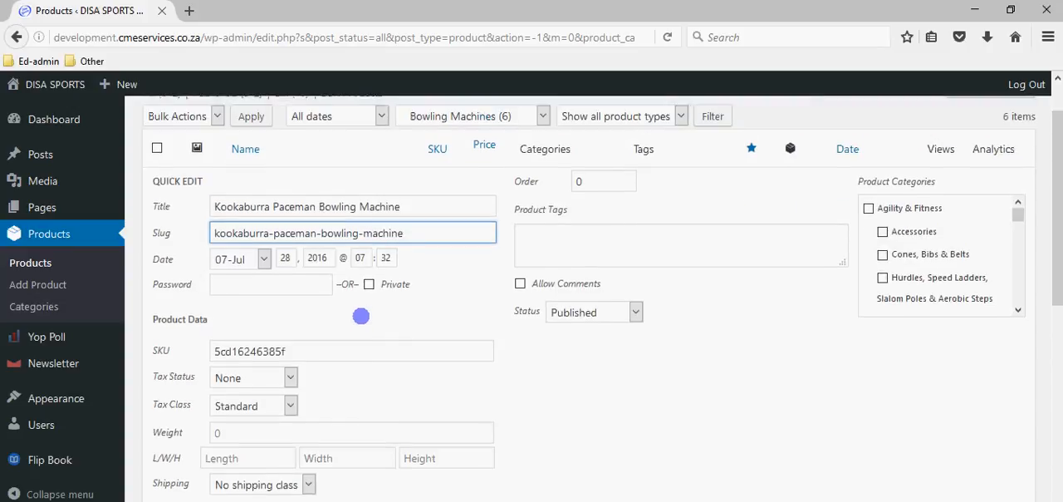
scroll(360, 316, "up", 2)
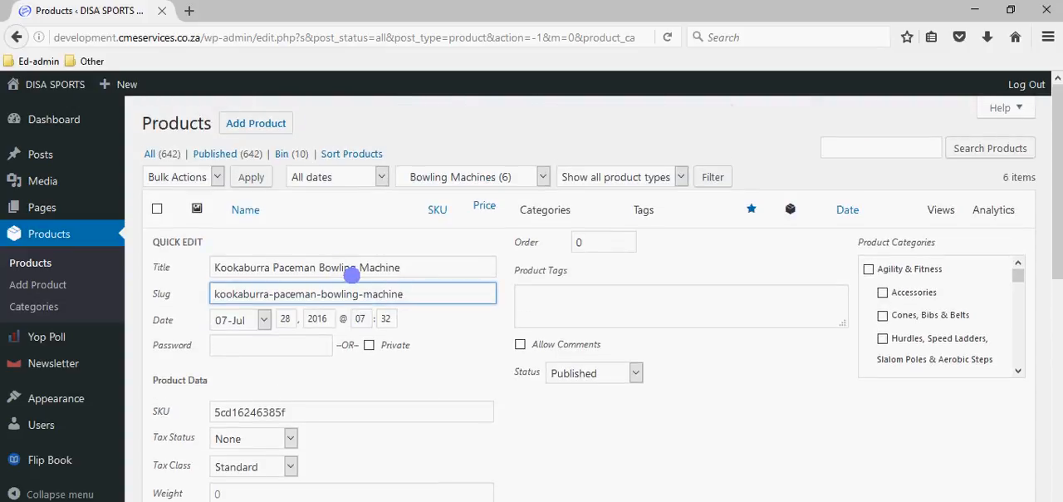
scroll(360, 324, "down", 2)
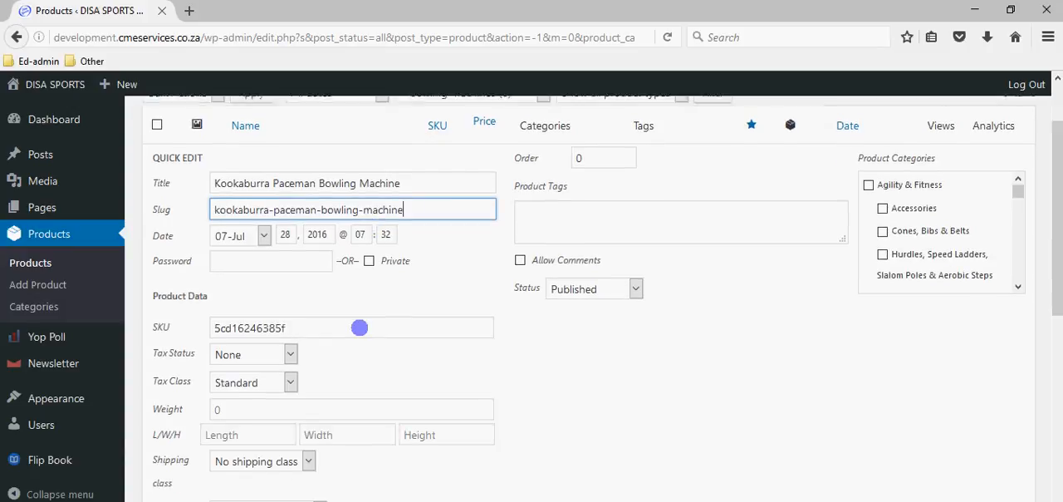
scroll(359, 328, "down", 2)
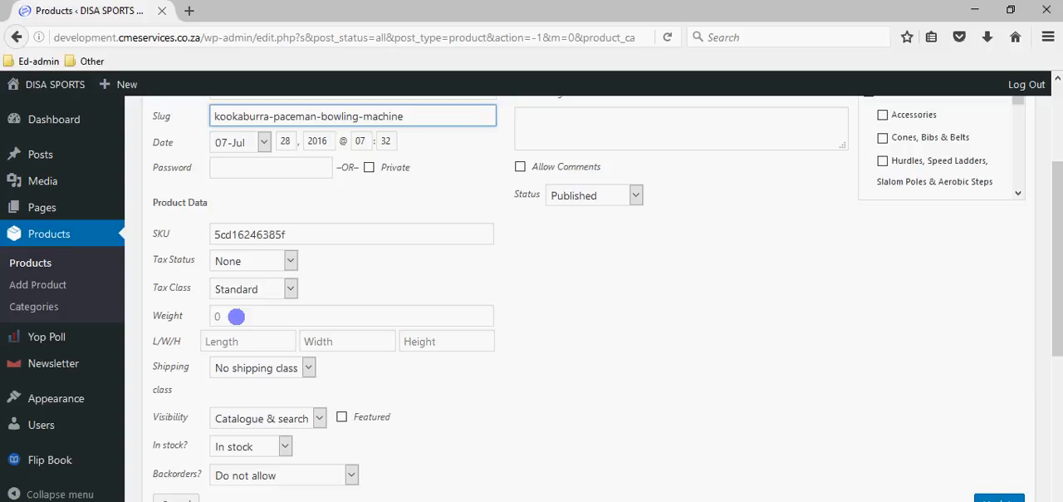
scroll(583, 283, "down", 2)
scroll(593, 283, "up", 4)
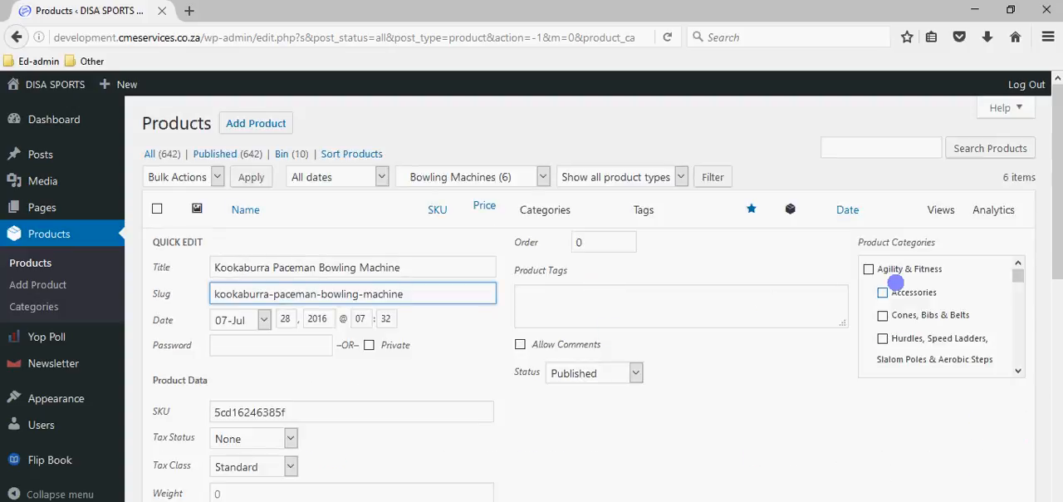
- Look through the product categories in Quick Edit for the one assigned to the Kookaburra Paceman Bowling Machine
scroll(897, 286, "down", 3)
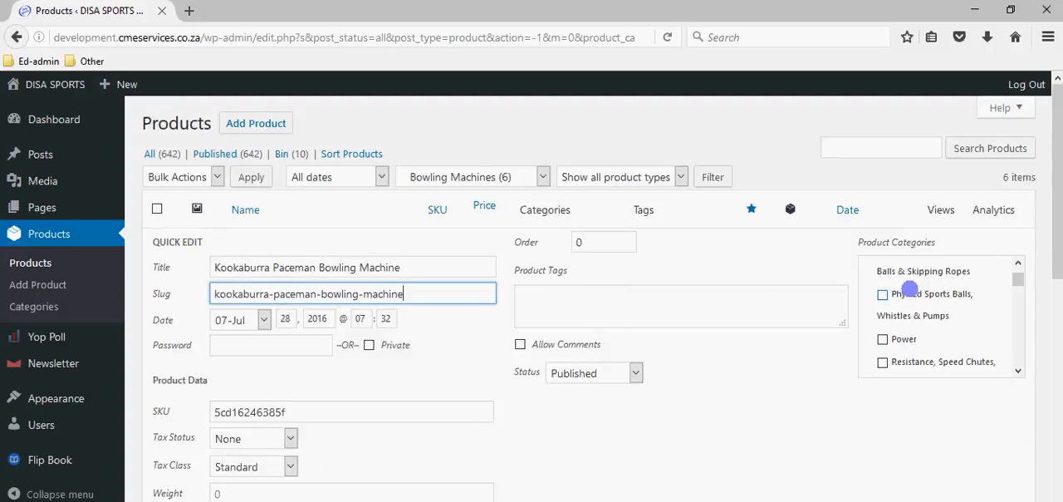
scroll(910, 288, "up", 4)
scroll(918, 287, "down", 5)
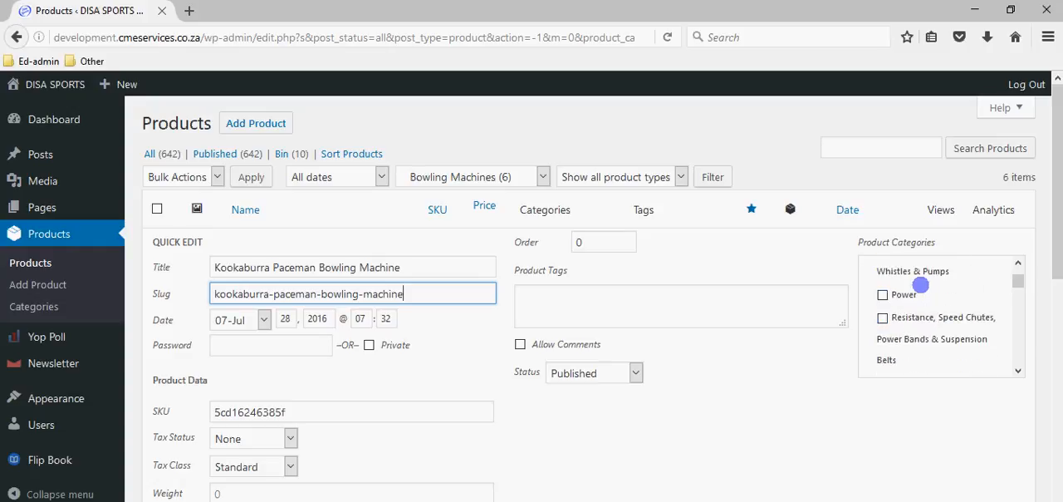
scroll(920, 285, "down", 8)
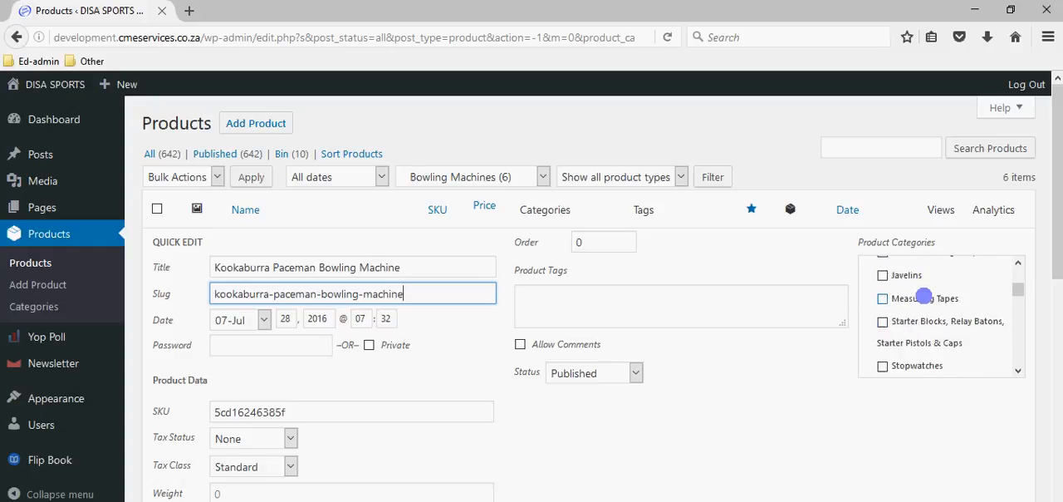
scroll(924, 297, "up", 8)
scroll(924, 298, "down", 3)
scroll(922, 297, "up", 3)
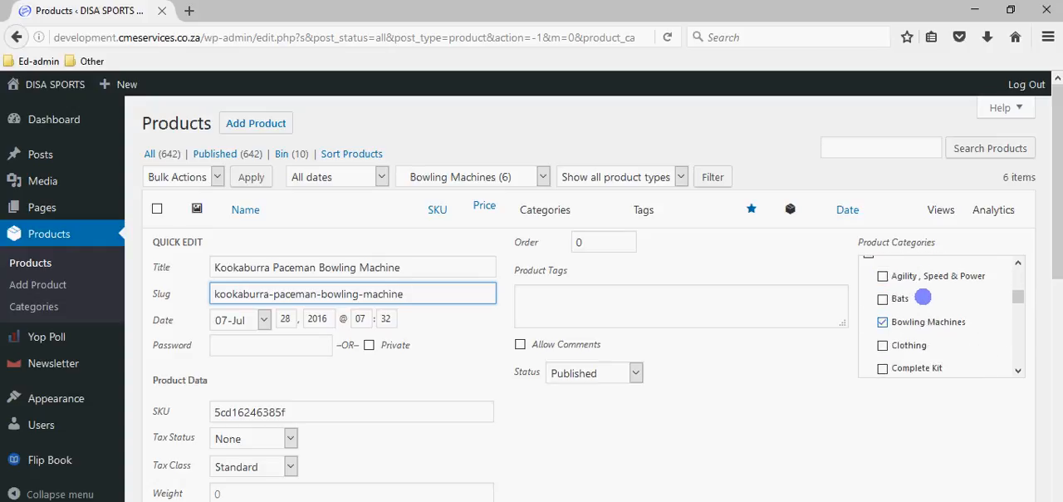
scroll(923, 297, "up", 3)
scroll(888, 320, "down", 2)
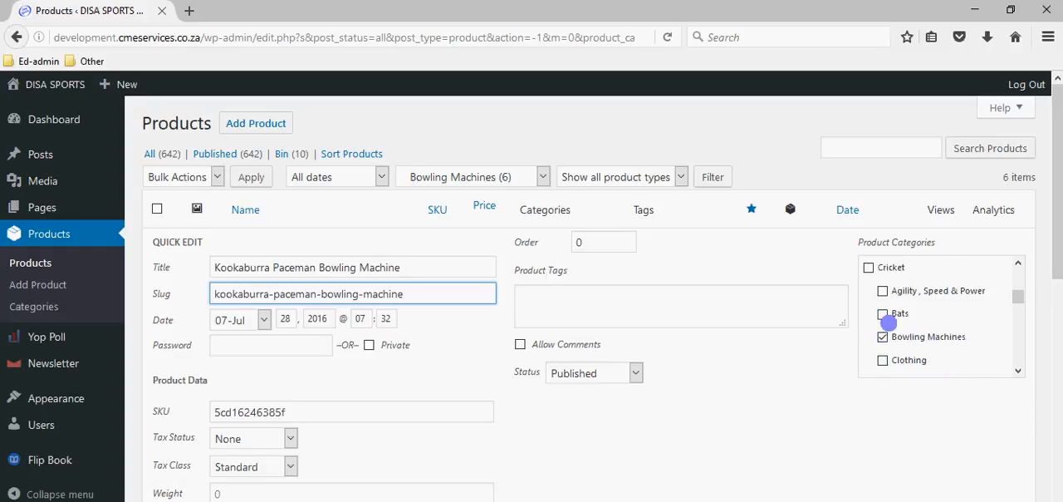
- Unassign and reassign the Bowling Machines category for the product, and cancel the quick edit
left_click(885, 330)
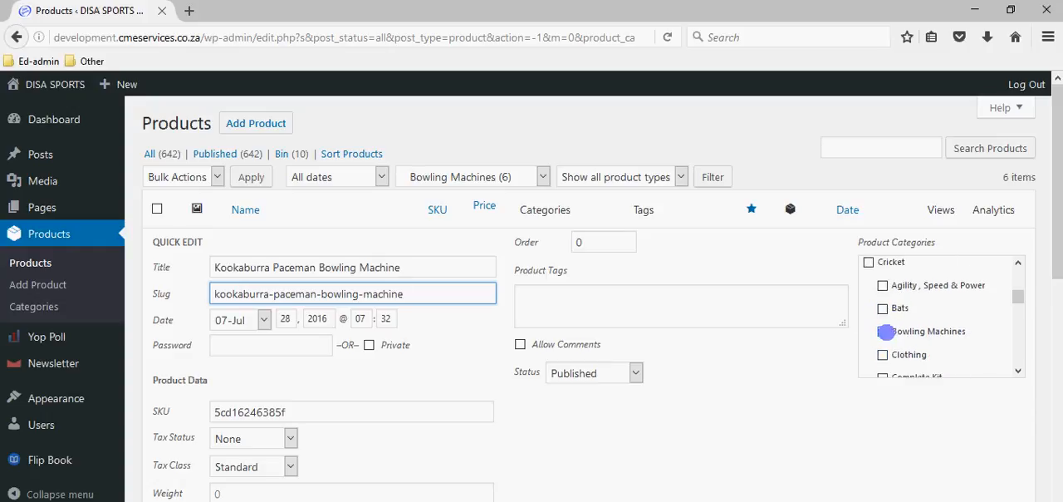
left_click(884, 329)
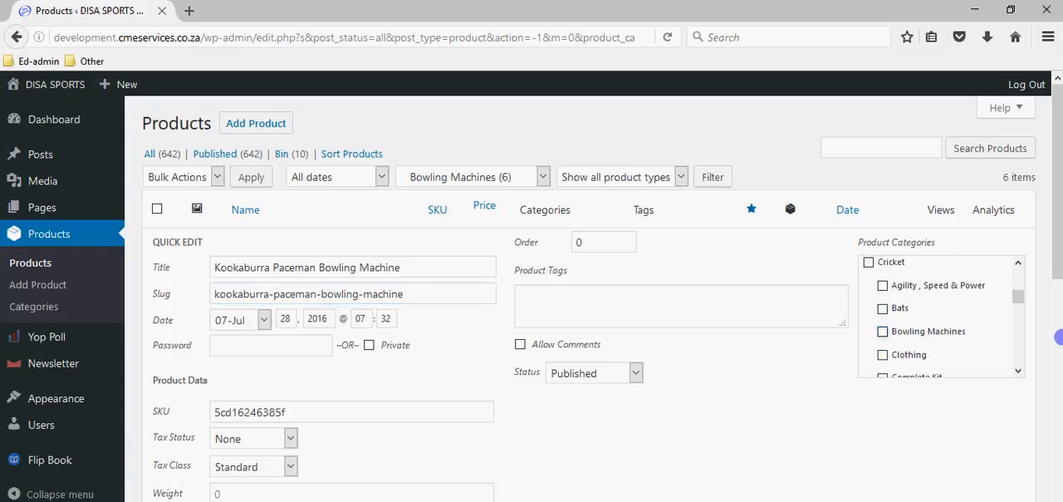
left_click(884, 331)
scroll(909, 411, "down", 3)
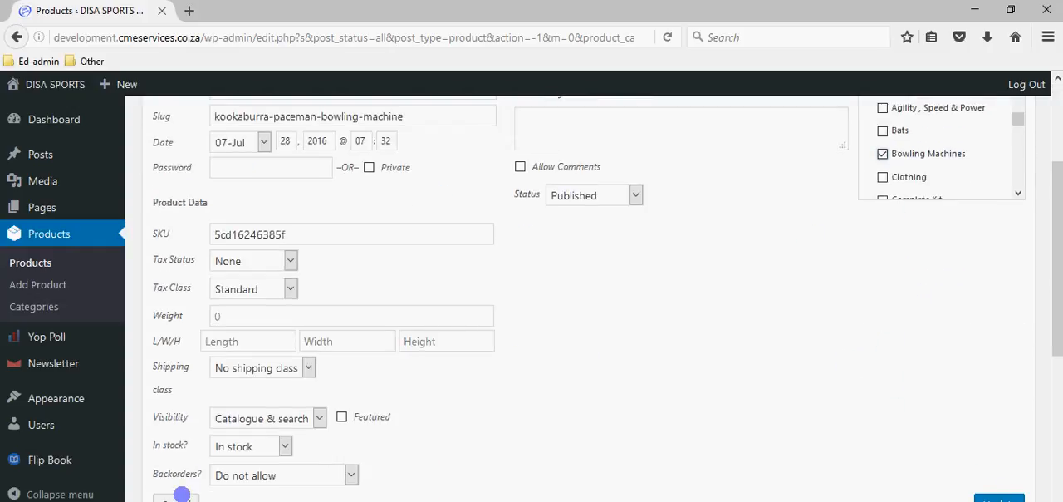
left_click(176, 499)
scroll(312, 221, "up", 3)
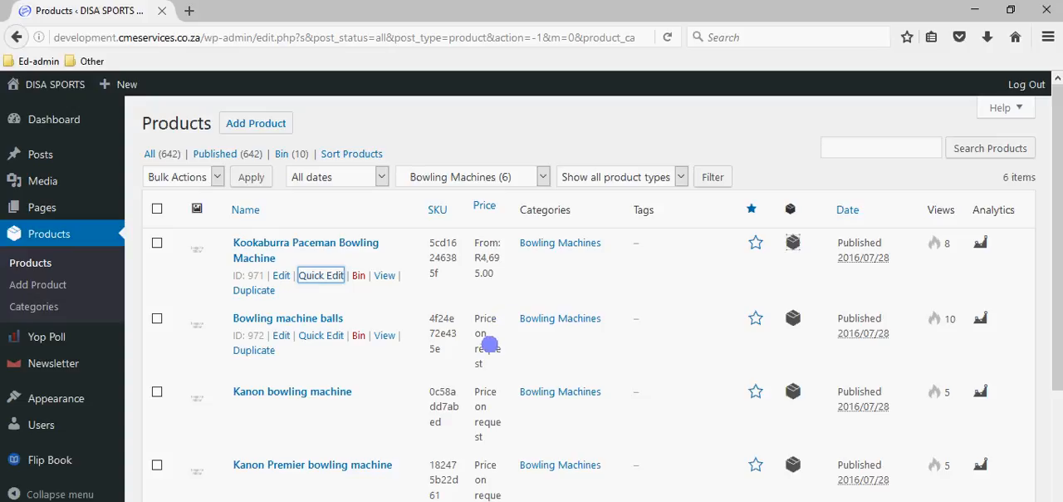
- Filter the product list by the Accessories category under Agility & Fitness
scroll(505, 403, "down", 3)
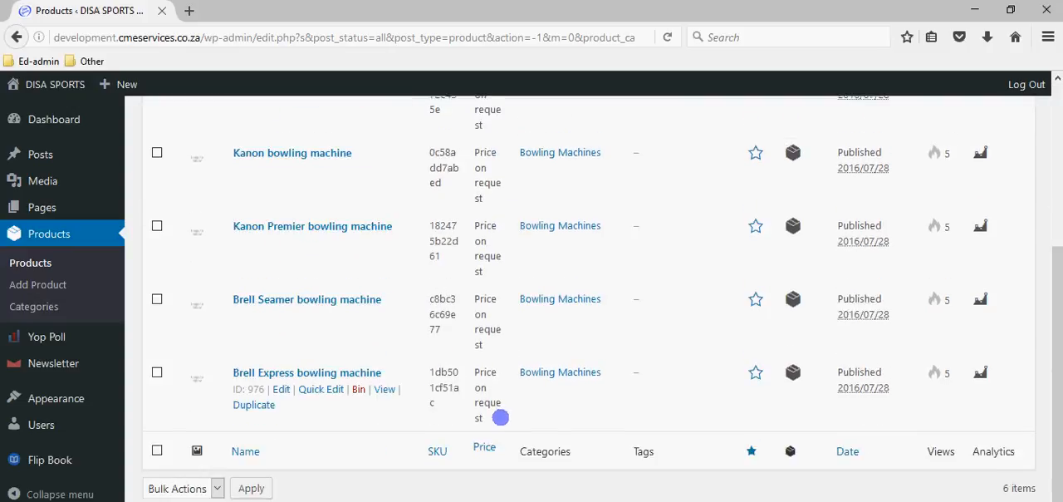
scroll(500, 417, "up", 3)
left_click(465, 176)
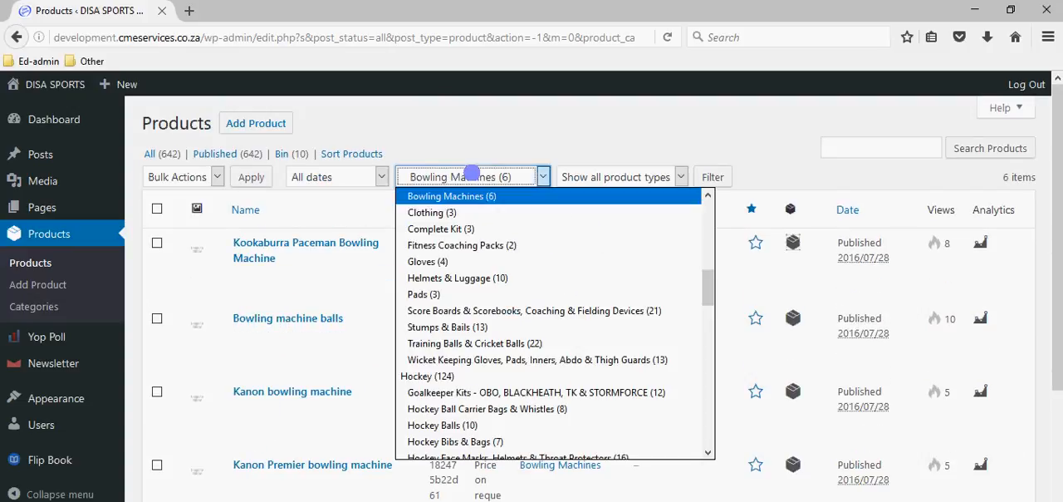
scroll(461, 261, "up", 5)
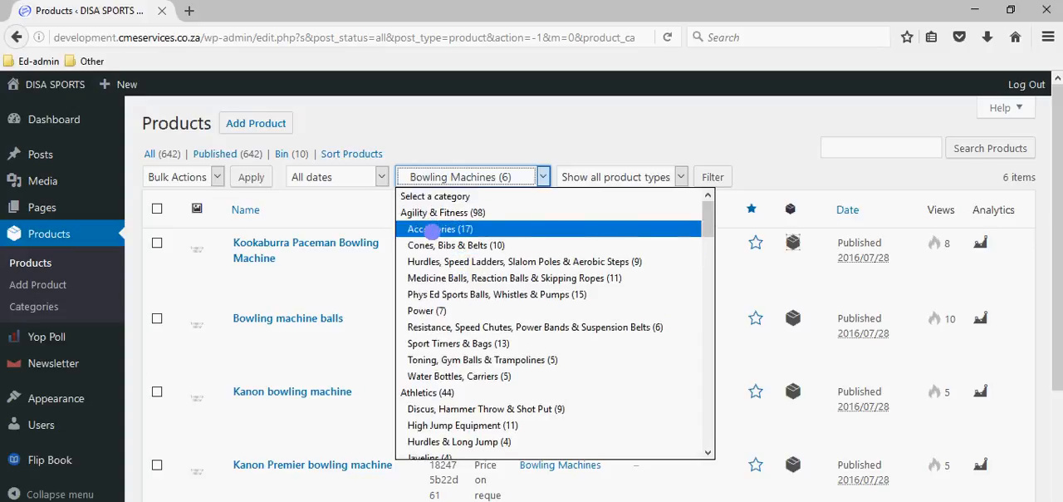
left_click(432, 229)
left_click(712, 177)
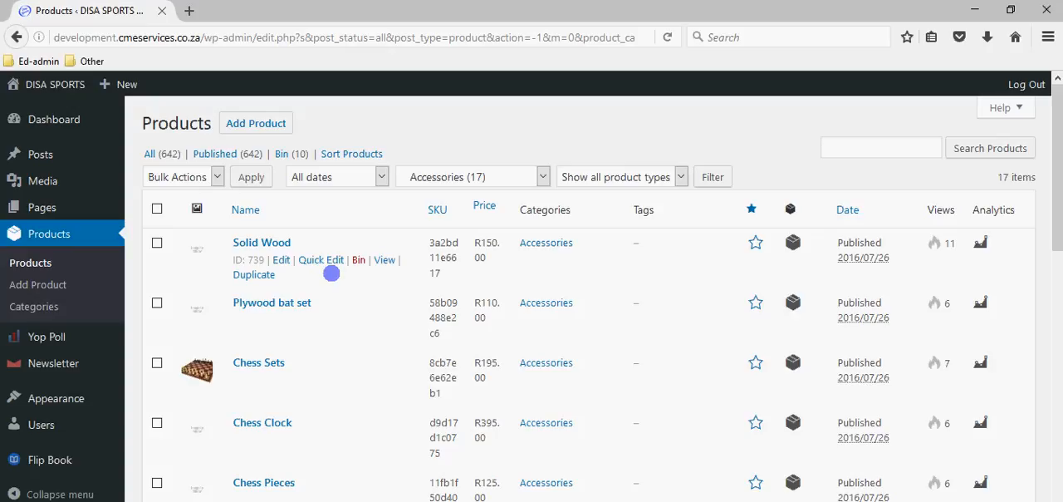
- Open Quick Edit for the Solid Wood product, select its price value, and update the product with the price left at 150
left_click(329, 261)
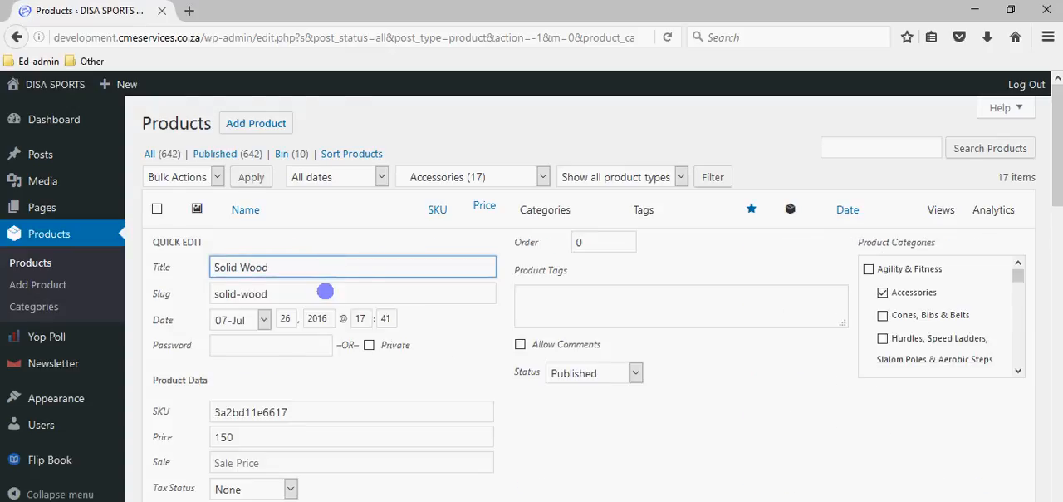
scroll(262, 355, "down", 2)
left_click(246, 351)
double_click(241, 352)
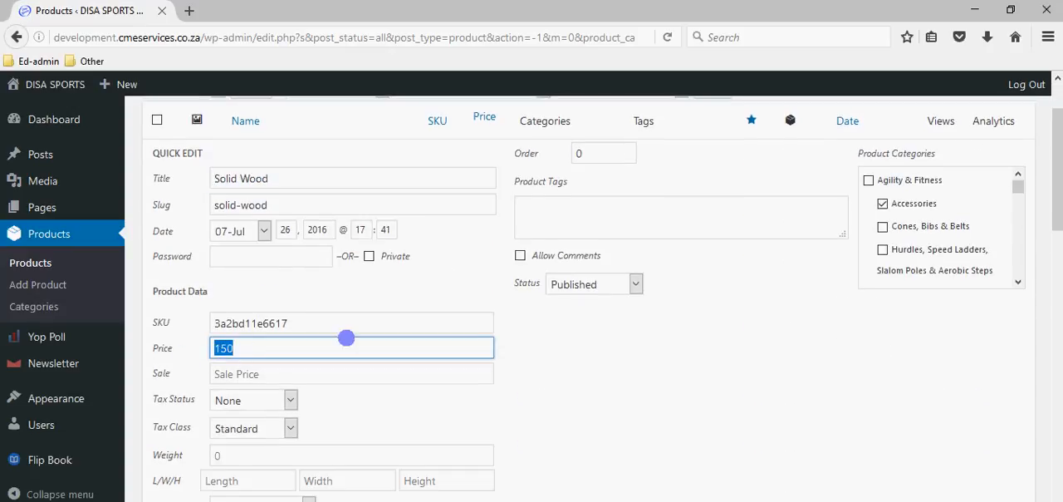
scroll(338, 340, "down", 4)
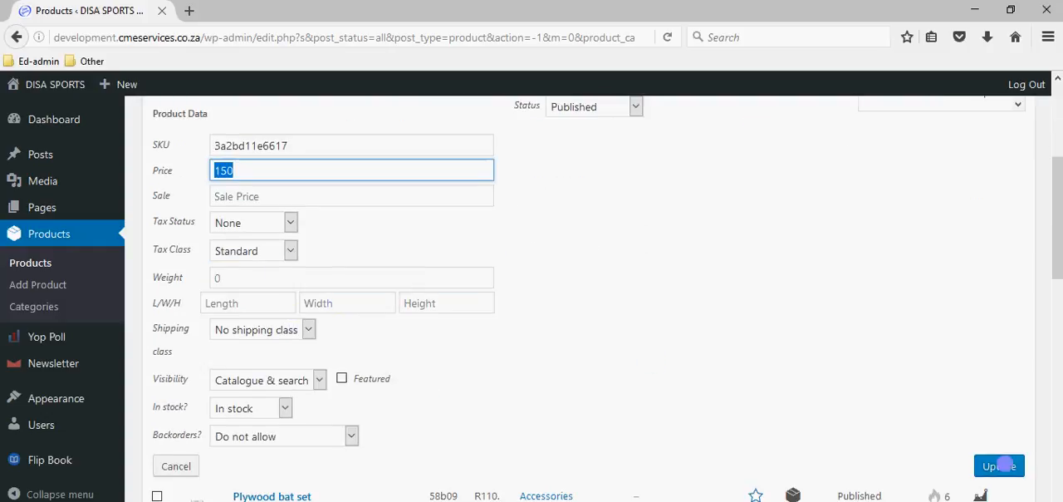
left_click(985, 466)
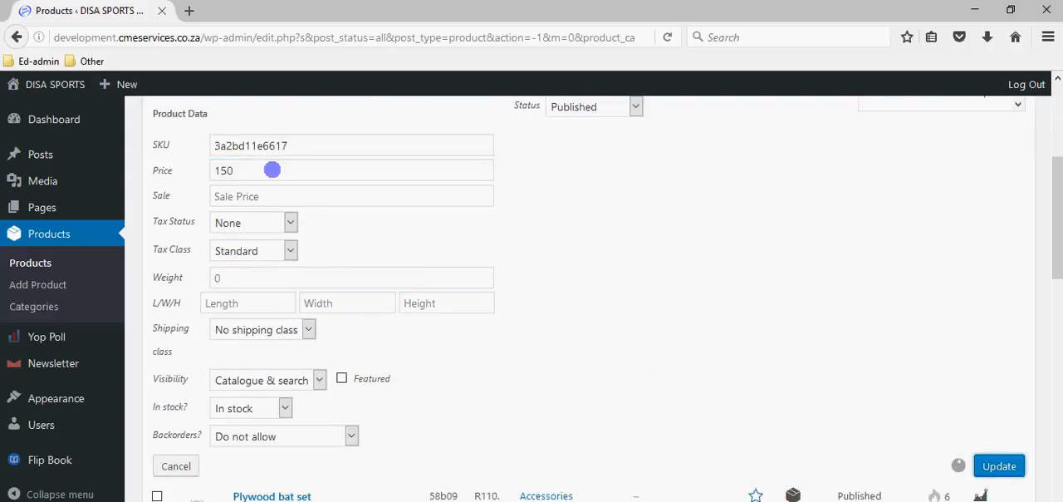
scroll(275, 213, "up", 3)
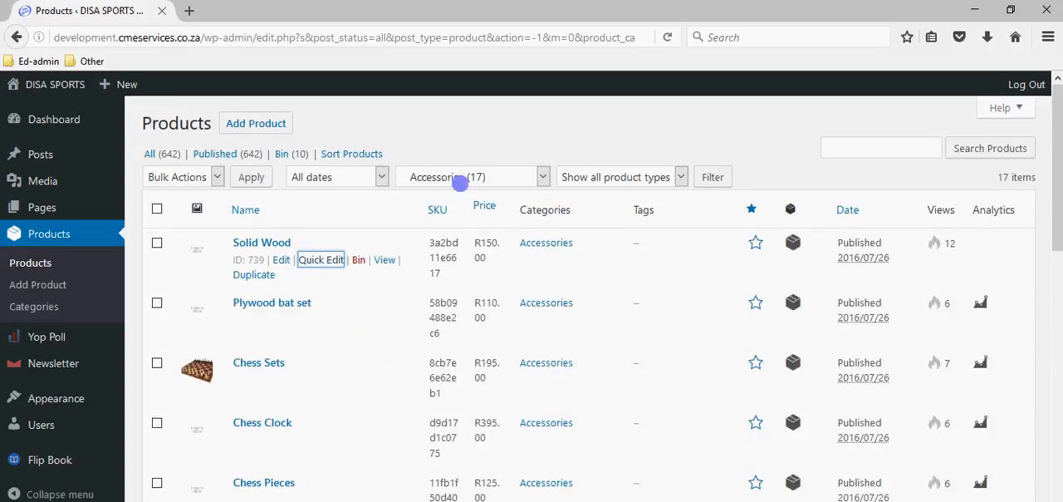
- Open Quick Edit for the Plywood bat set and activate its sale price field
left_click(318, 322)
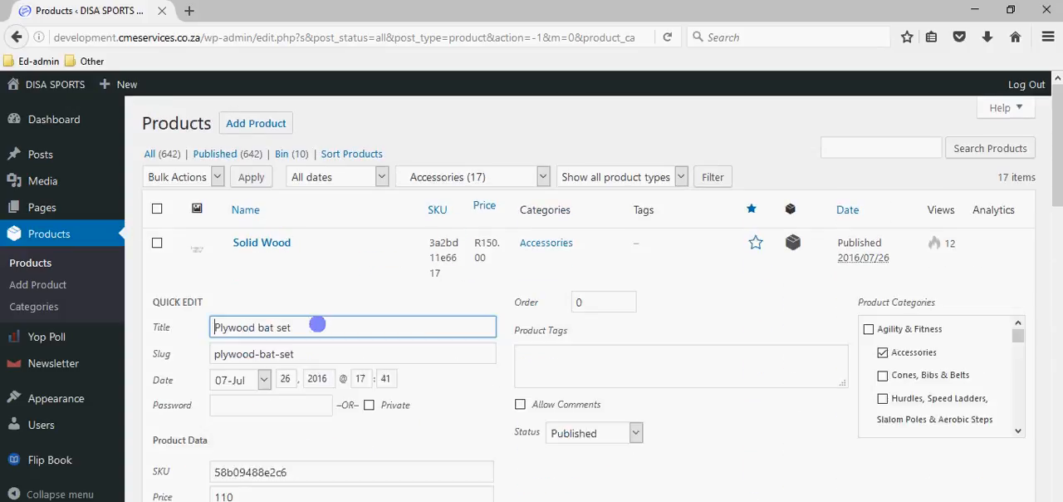
scroll(274, 387, "down", 4)
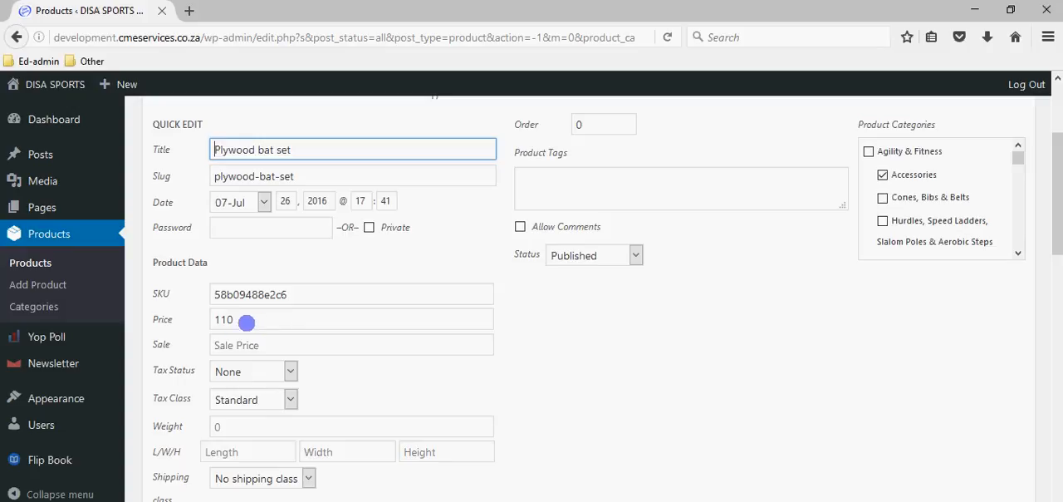
left_click(246, 344)
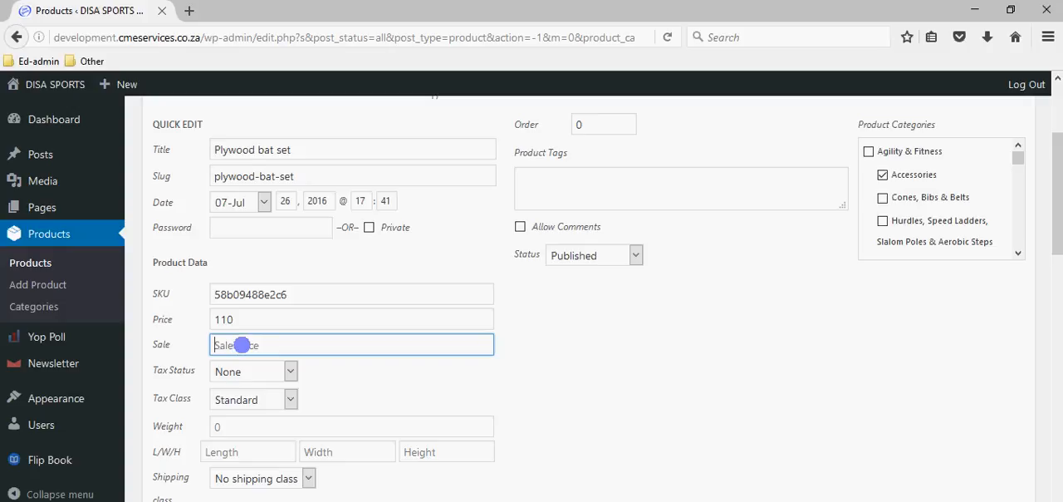
- Open the DISA SPORTS public site in a new browser tab and examine the products on its Specials page
mouse_move(54, 87)
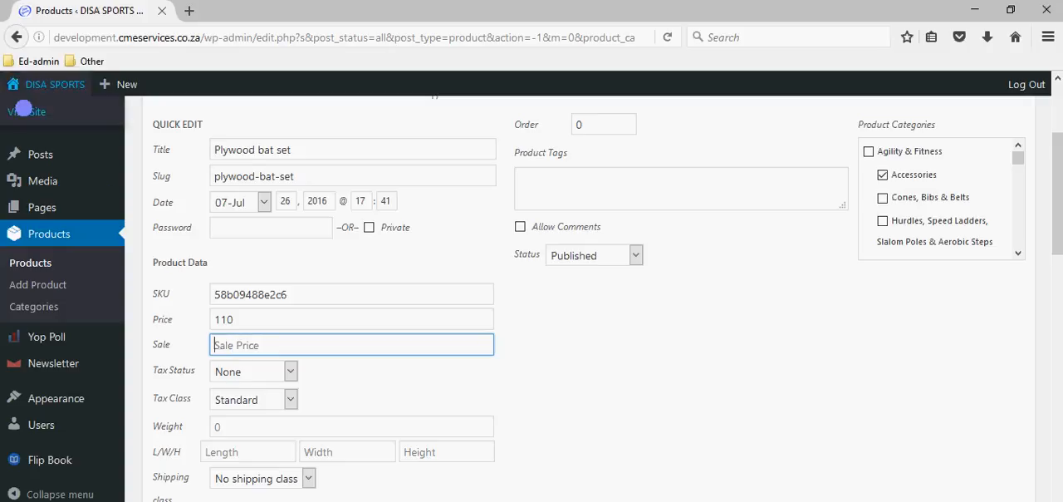
right_click(25, 108)
left_click(58, 118)
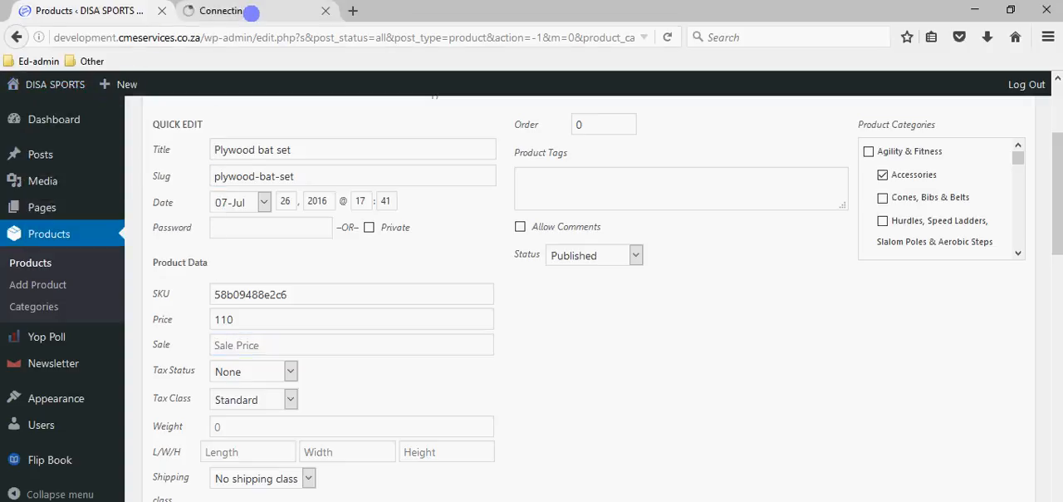
left_click(251, 11)
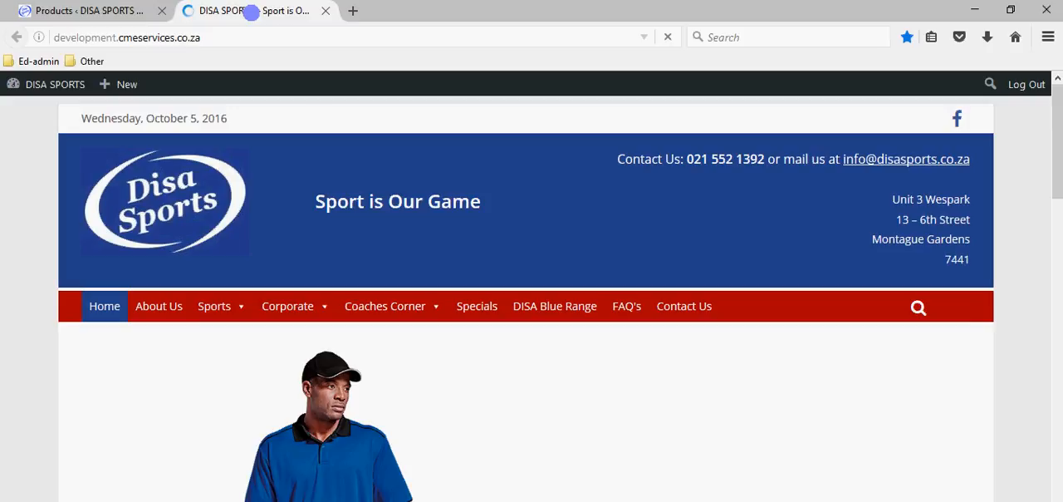
left_click(484, 307)
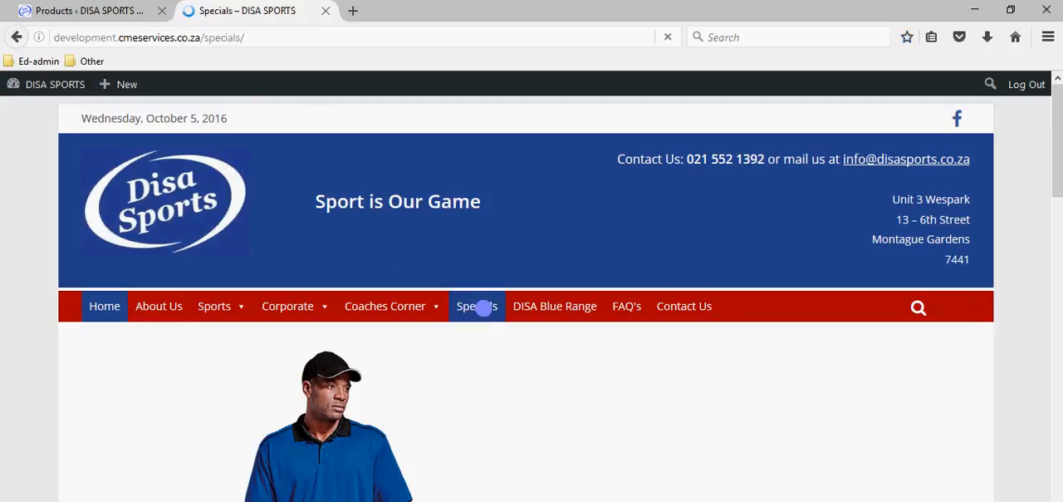
scroll(382, 345, "down", 5)
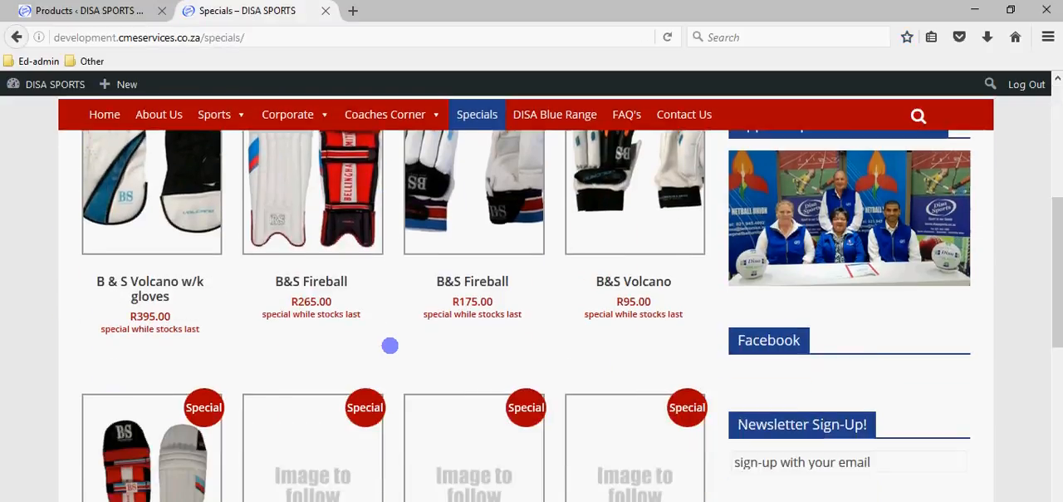
scroll(387, 344, "down", 2)
scroll(378, 344, "up", 2)
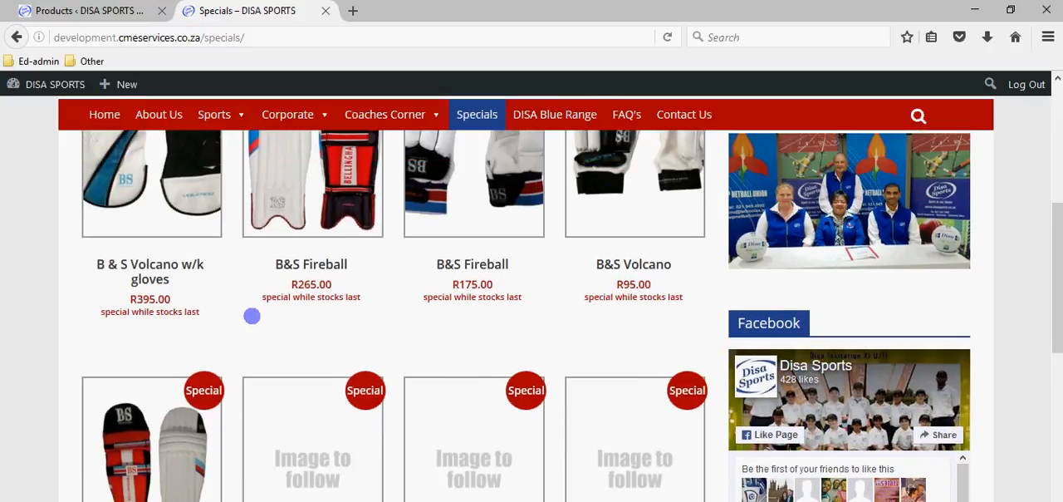
scroll(252, 316, "up", 3)
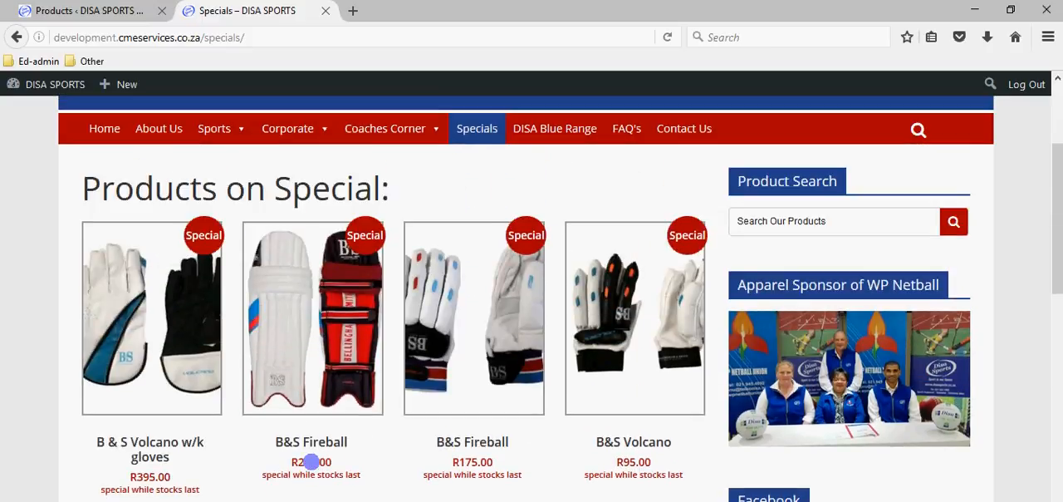
- Return to the product admin and set the Plywood bat set's sale price to 100, then update the product
left_click(118, 10)
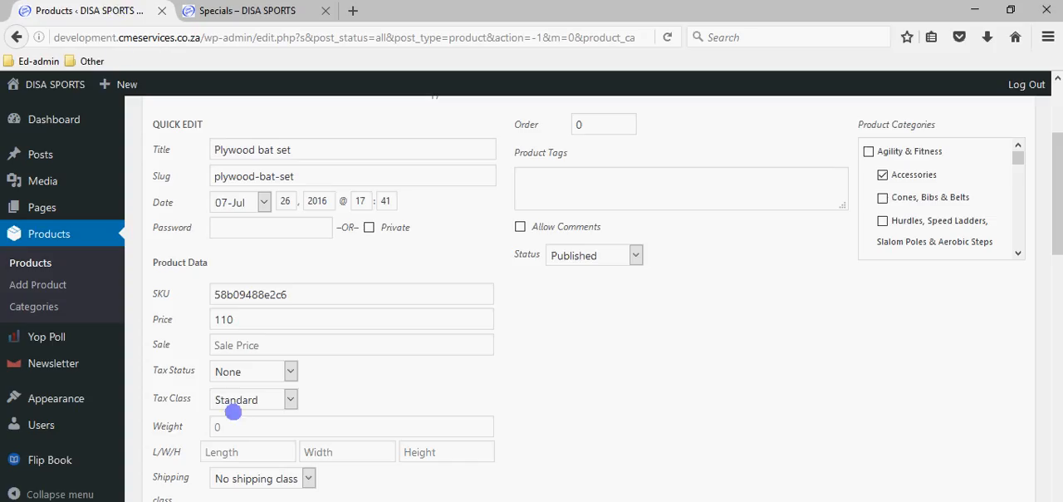
left_click(220, 350)
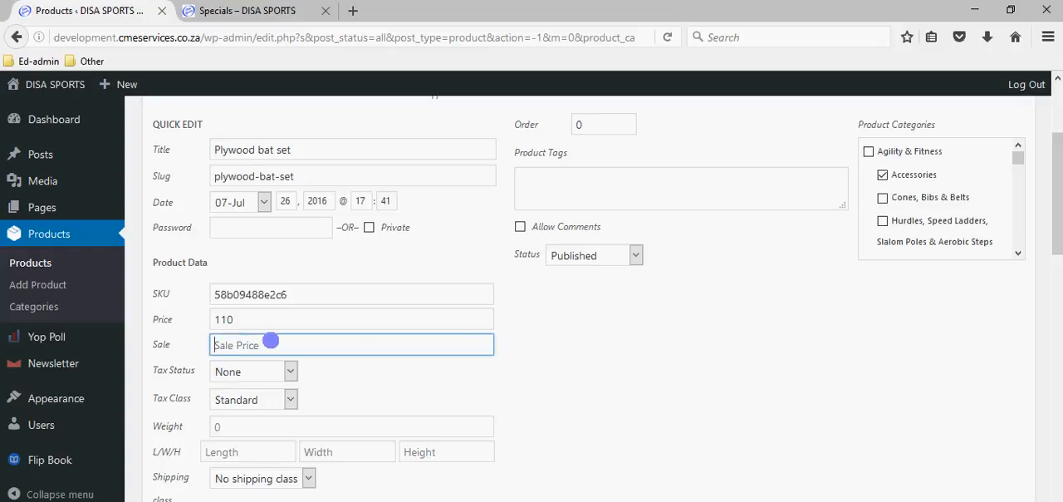
scroll(271, 341, "up", 3)
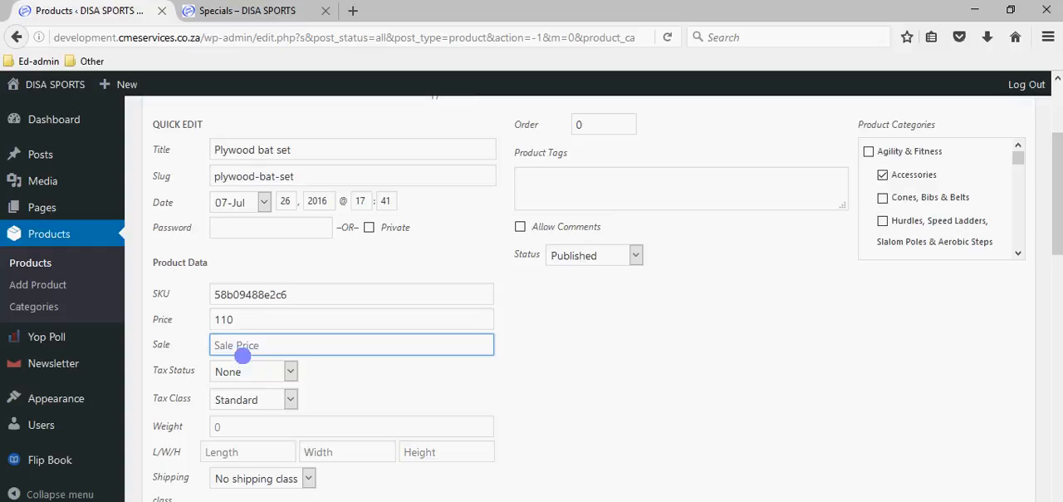
scroll(512, 330, "down", 3)
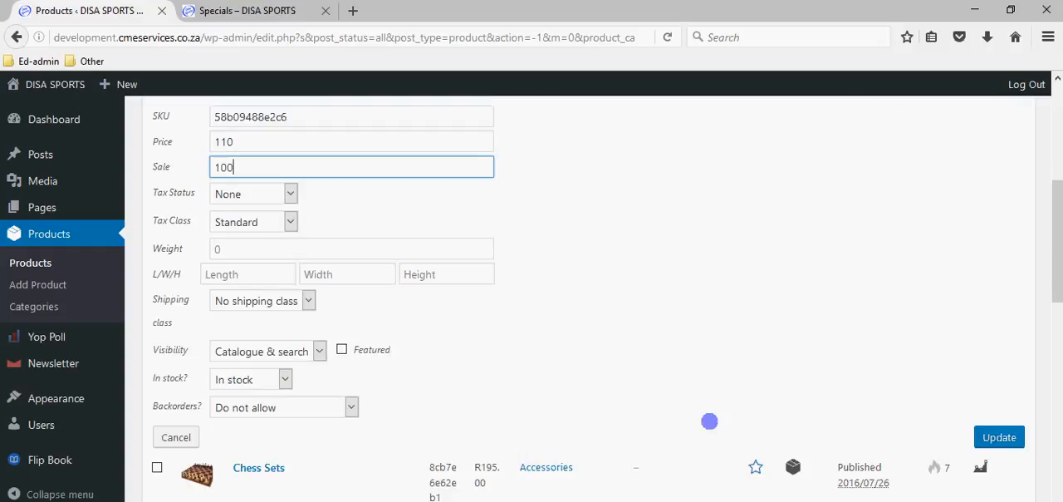
left_click(999, 437)
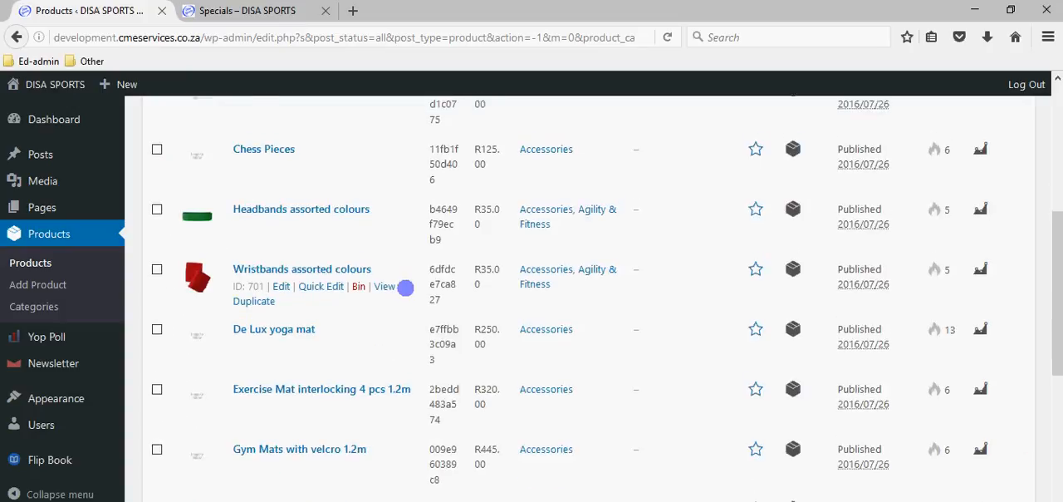
scroll(405, 286, "up", 5)
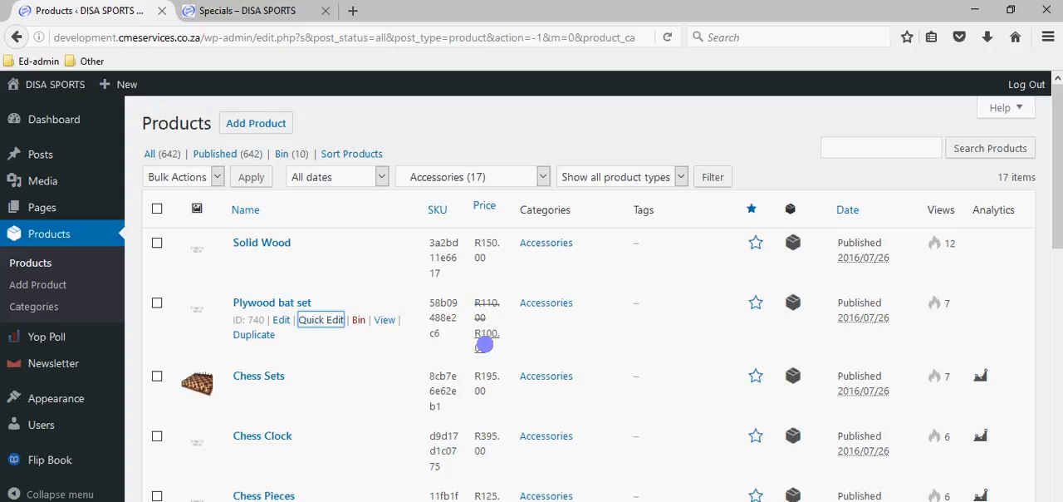
- Reload the public site's Specials page and look for the Plywood bat set among the specials
left_click(286, 12)
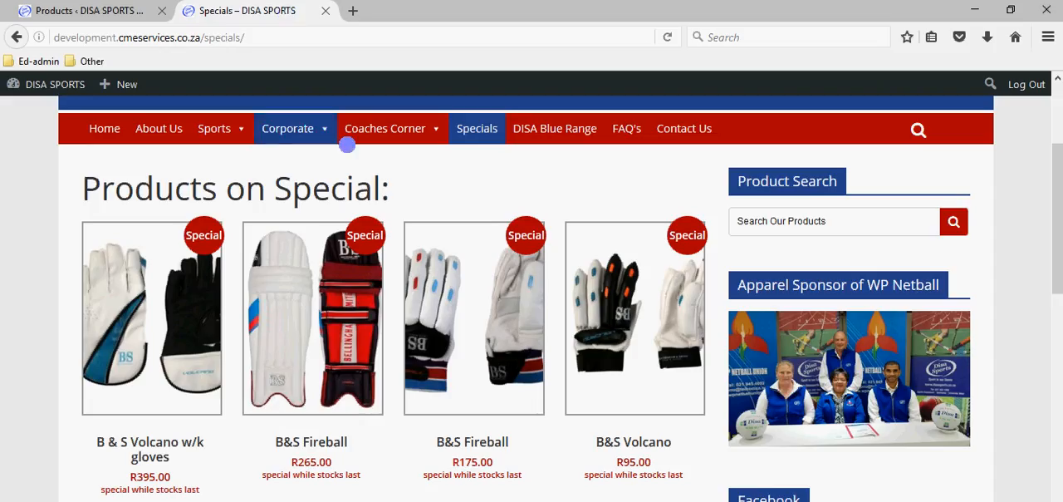
left_click(480, 130)
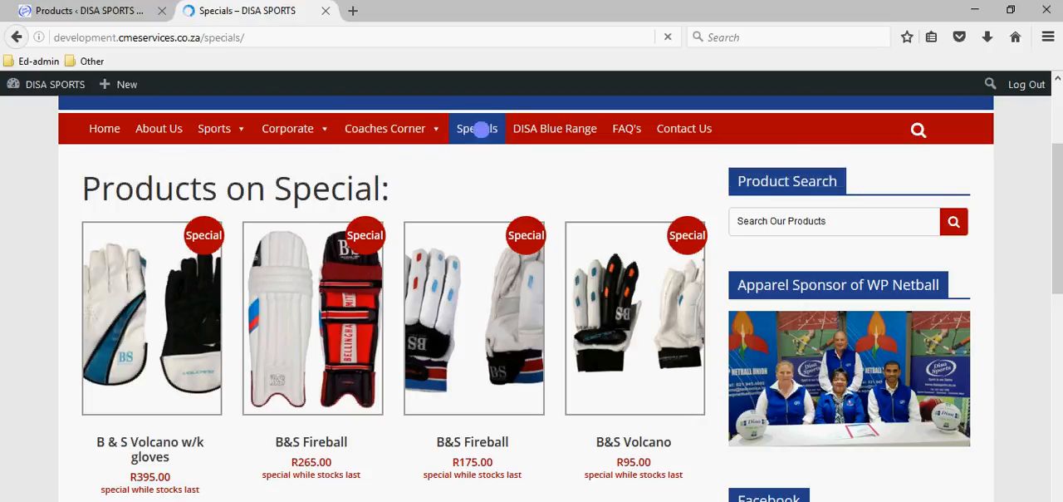
scroll(387, 237, "down", 5)
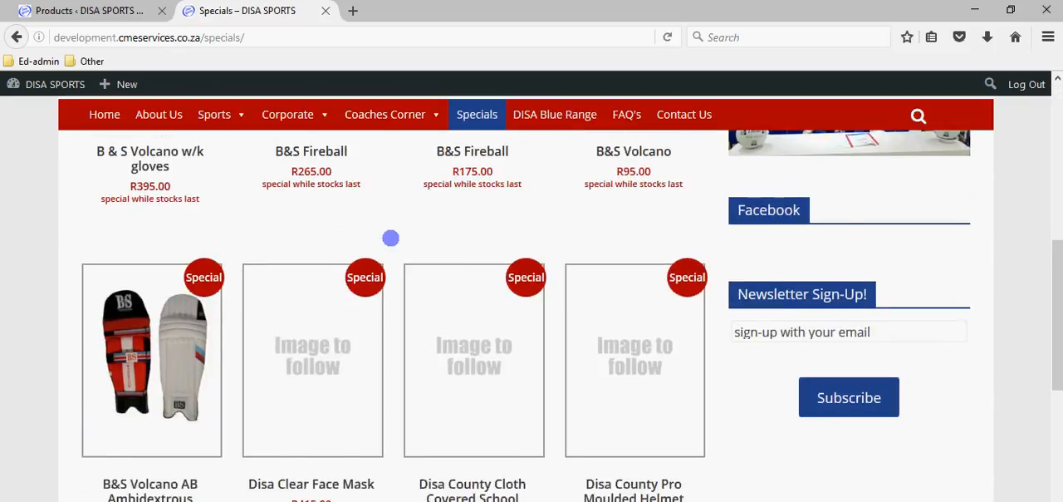
scroll(390, 238, "down", 6)
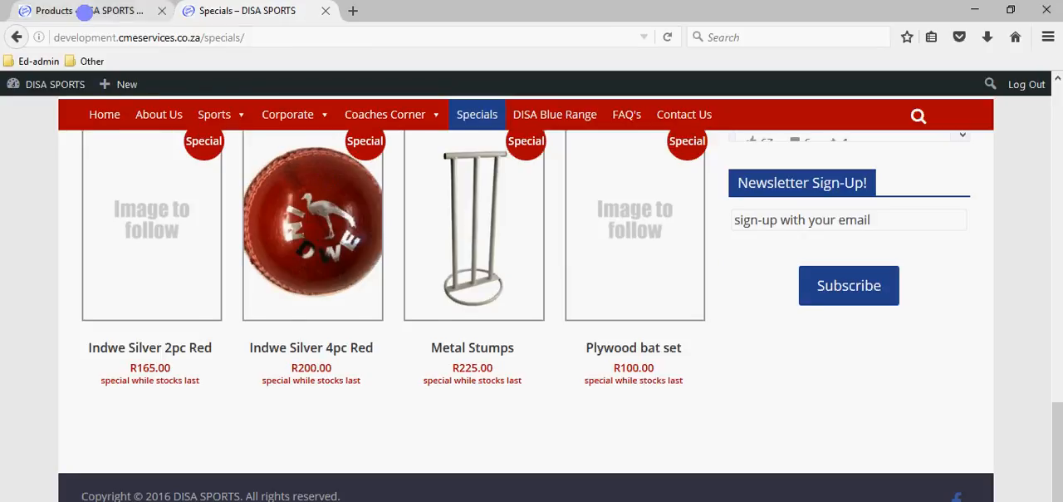
- Return to the product admin, clear the Plywood bat set's sale price in Quick Edit, and update the product
left_click(83, 10)
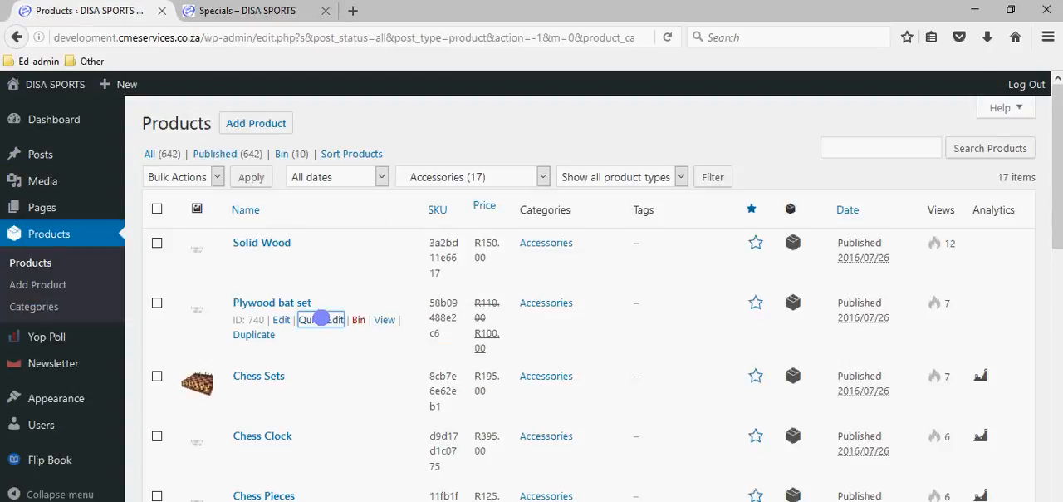
left_click(321, 319)
scroll(240, 354, "down", 2)
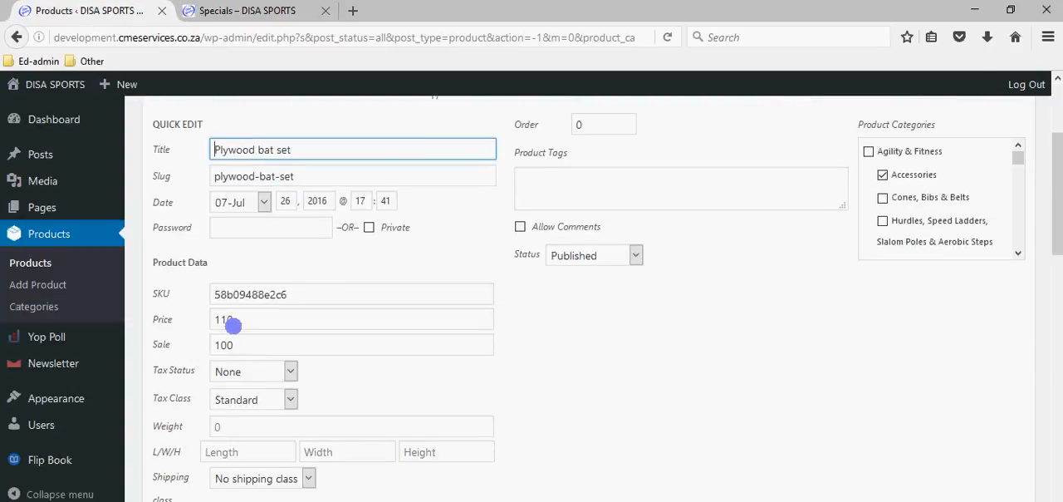
double_click(241, 345)
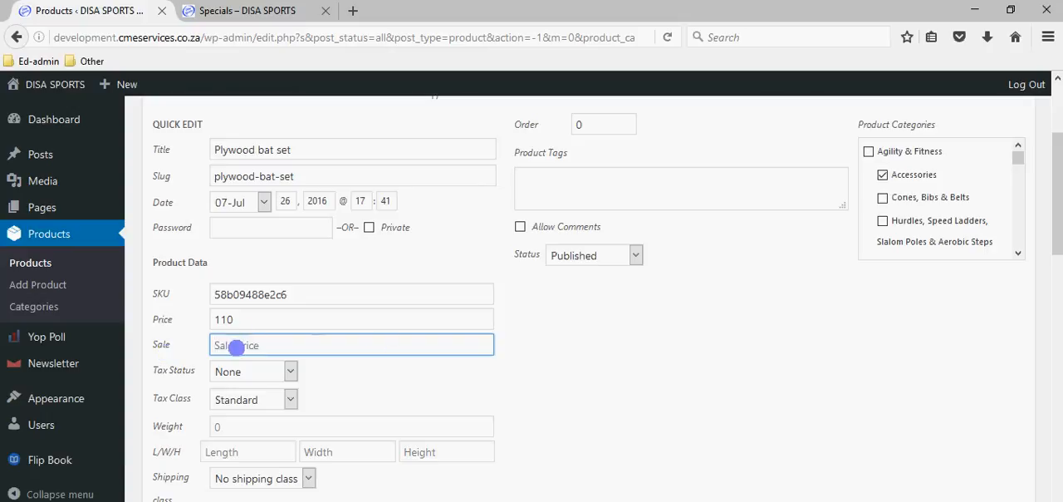
left_click(237, 320)
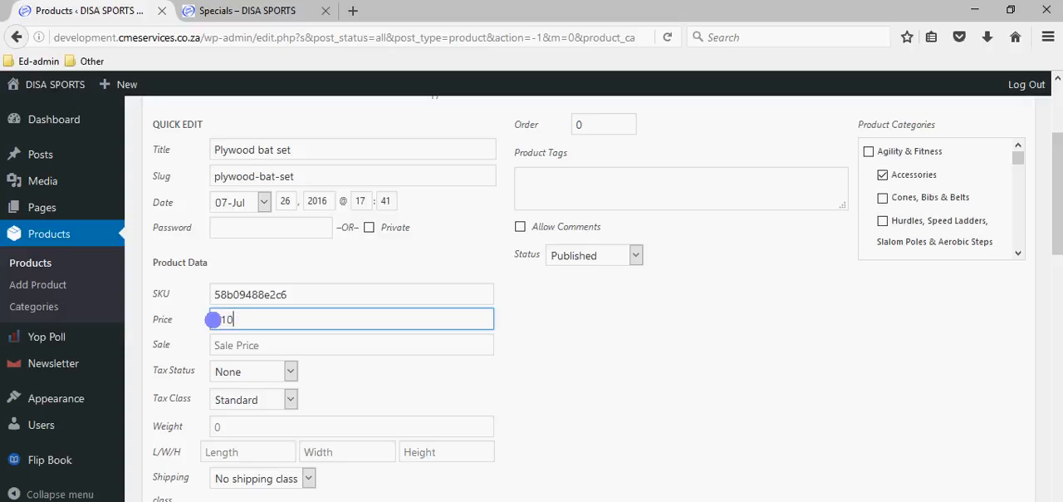
scroll(577, 410, "down", 5)
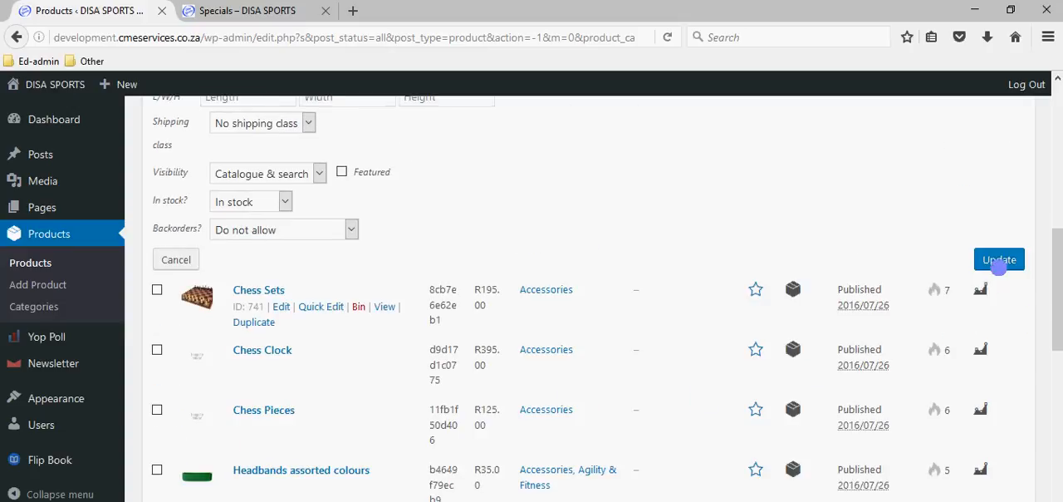
left_click(997, 259)
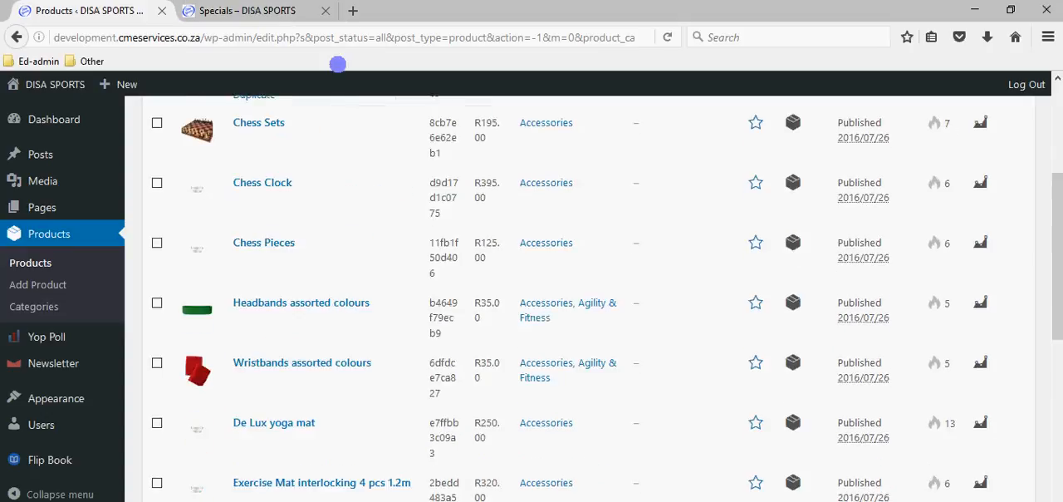
- Go back to the public Specials page and check whether the Plywood bat set is still listed
left_click(262, 11)
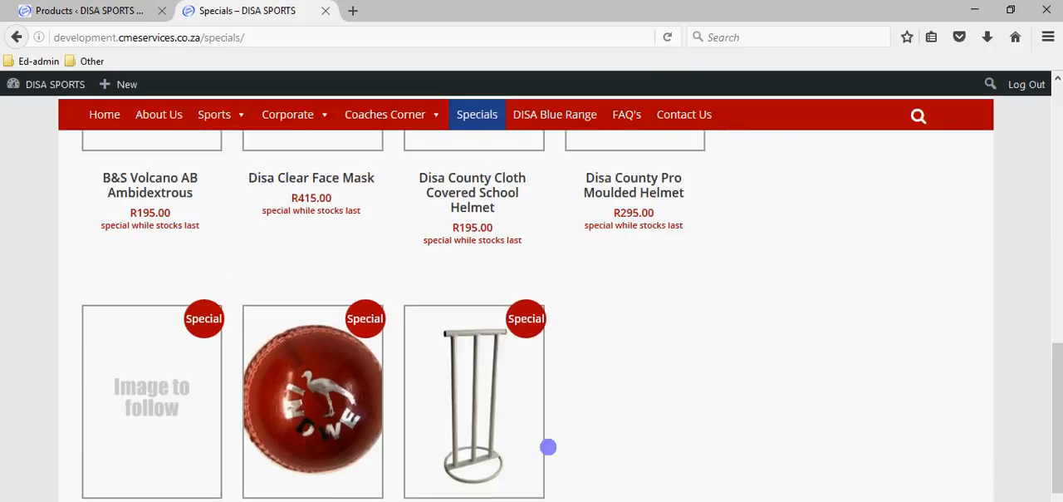
scroll(266, 453, "up", 10)
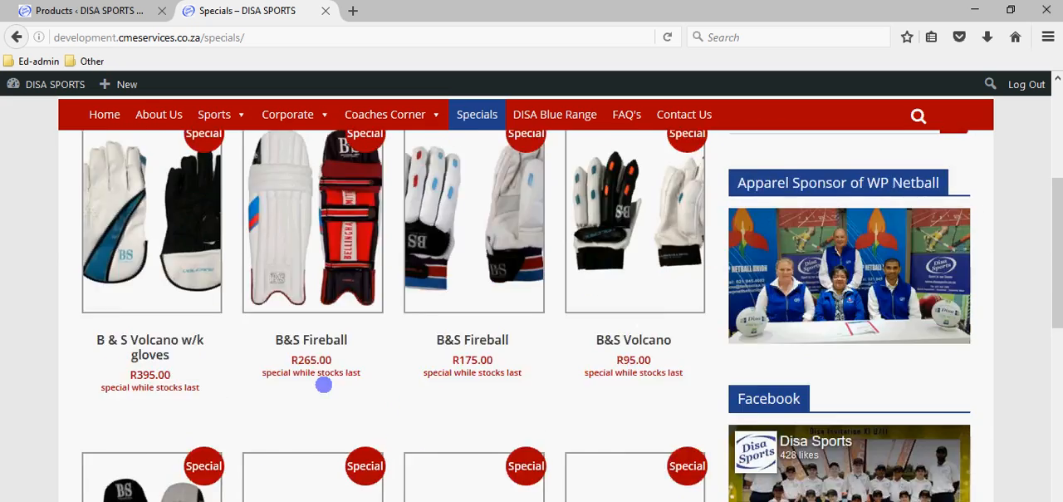
scroll(382, 359, "down", 10)
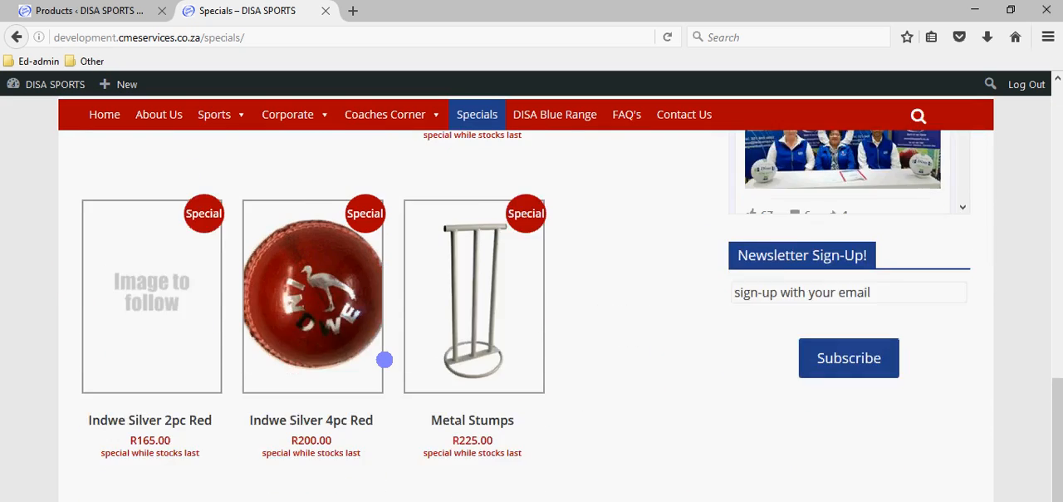
scroll(385, 359, "up", 10)
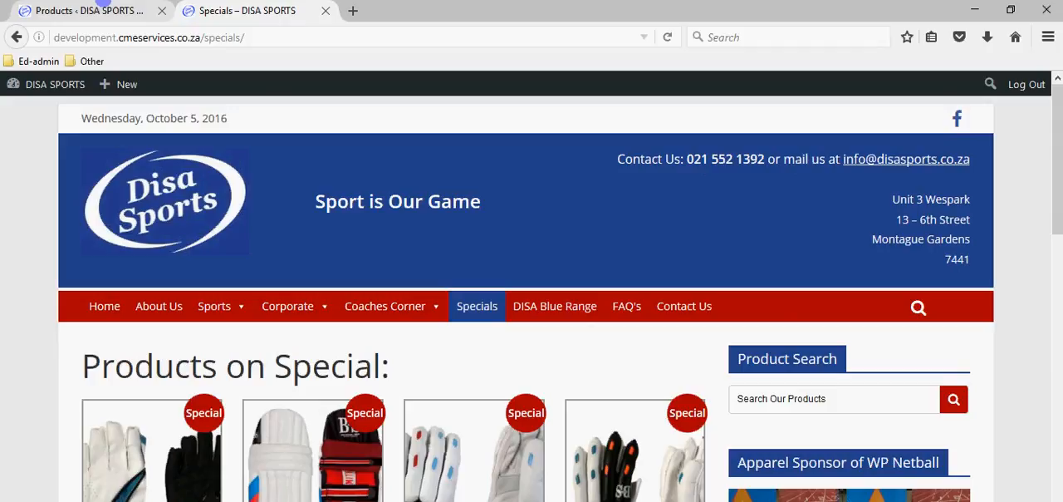
- Return to the product admin and open the Plywood bat set on its full product edit page
left_click(102, 8)
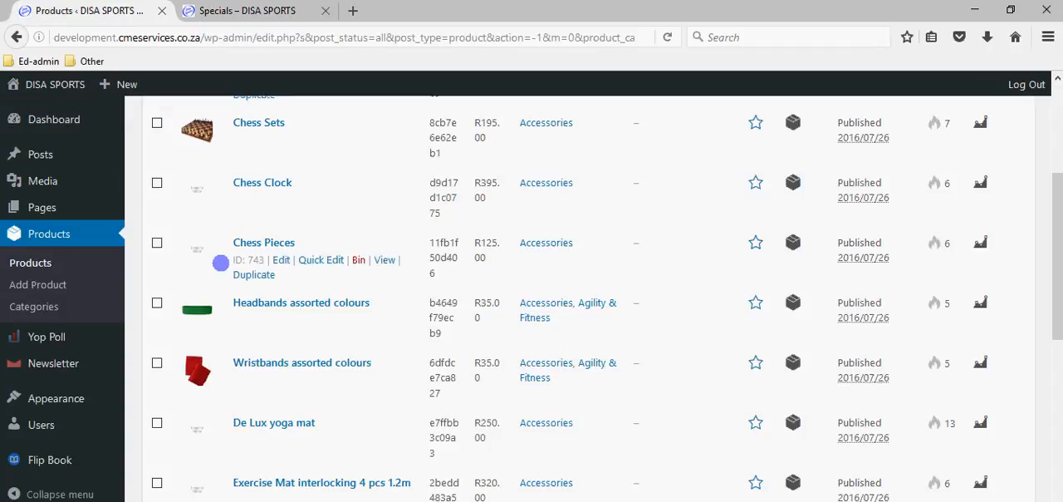
scroll(231, 260, "up", 3)
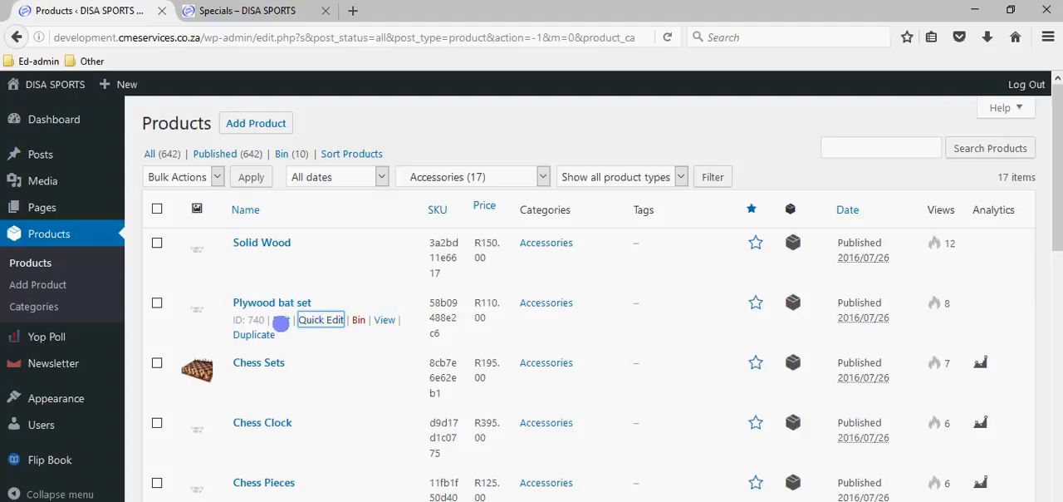
left_click(280, 320)
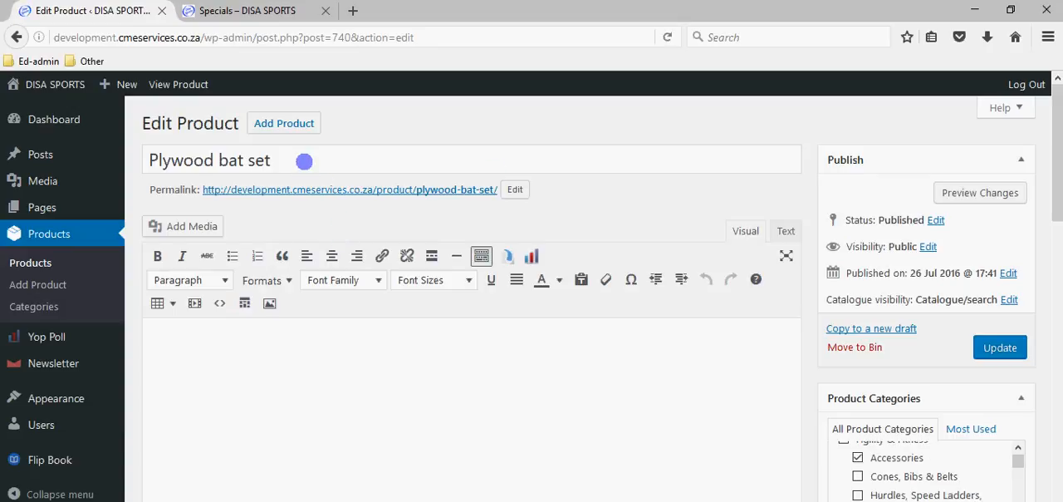
- Review the Plywood bat set's title, main description, regular and sale price fields, and short description
left_click(338, 158)
scroll(308, 240, "down", 3)
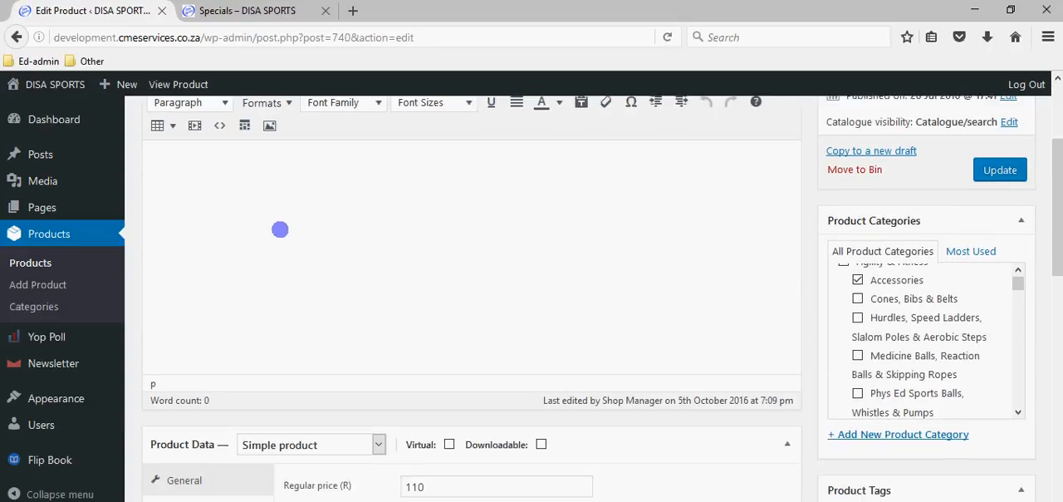
scroll(279, 229, "up", 3)
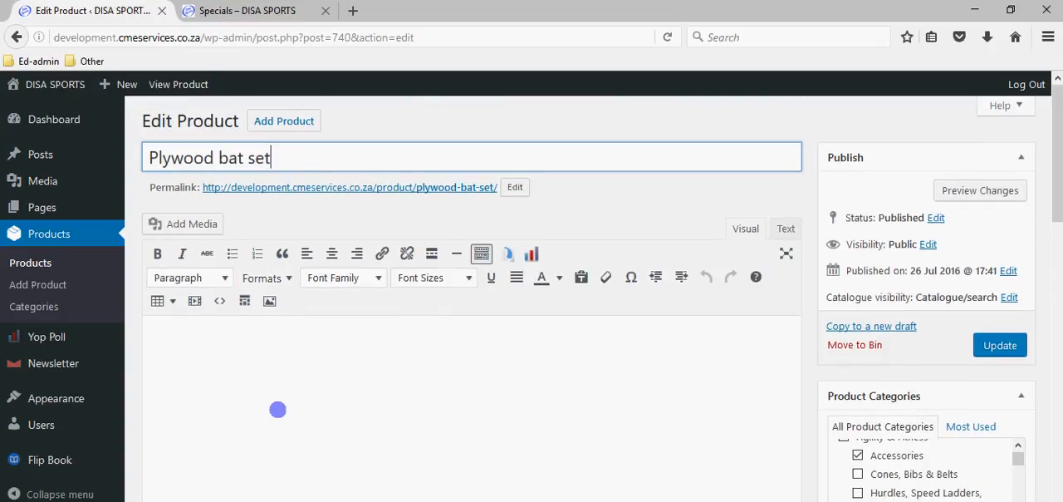
scroll(278, 407, "down", 9)
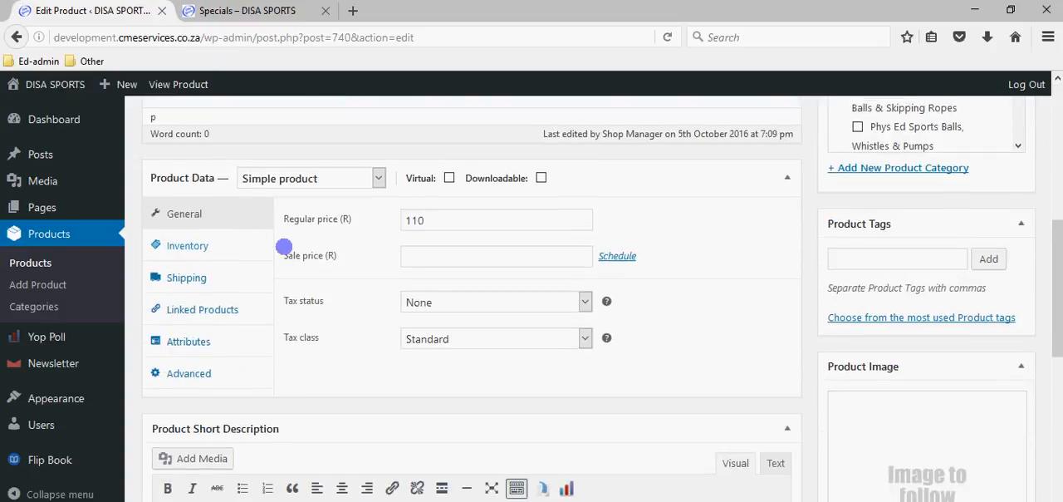
left_click(430, 220)
left_click(436, 259)
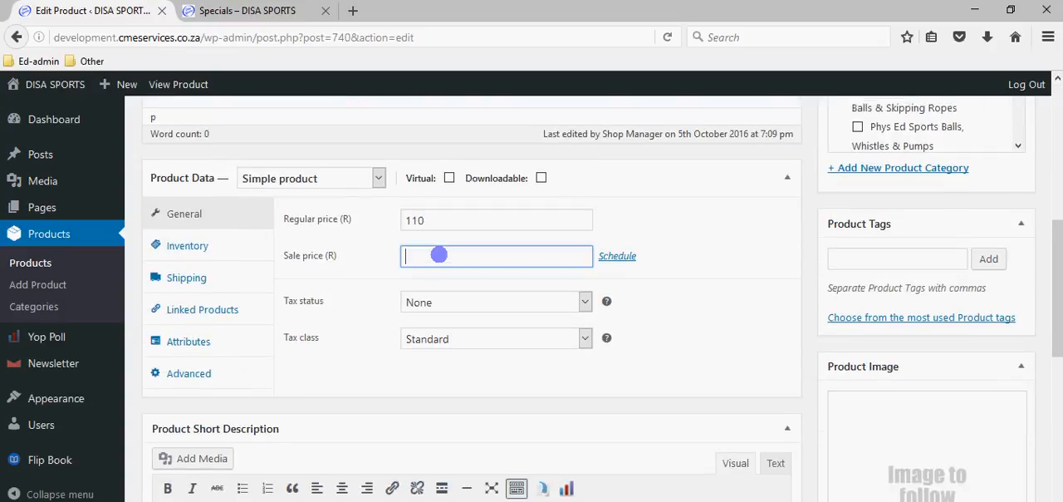
scroll(407, 312, "down", 5)
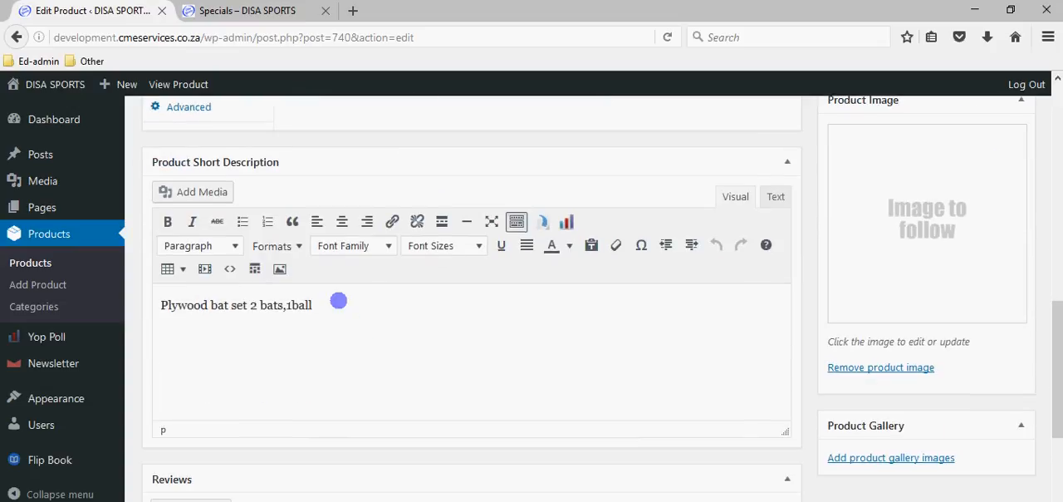
- On the public site, open the Accessories category under Agility & Fitness and find the Plywood bat set
left_click(246, 12)
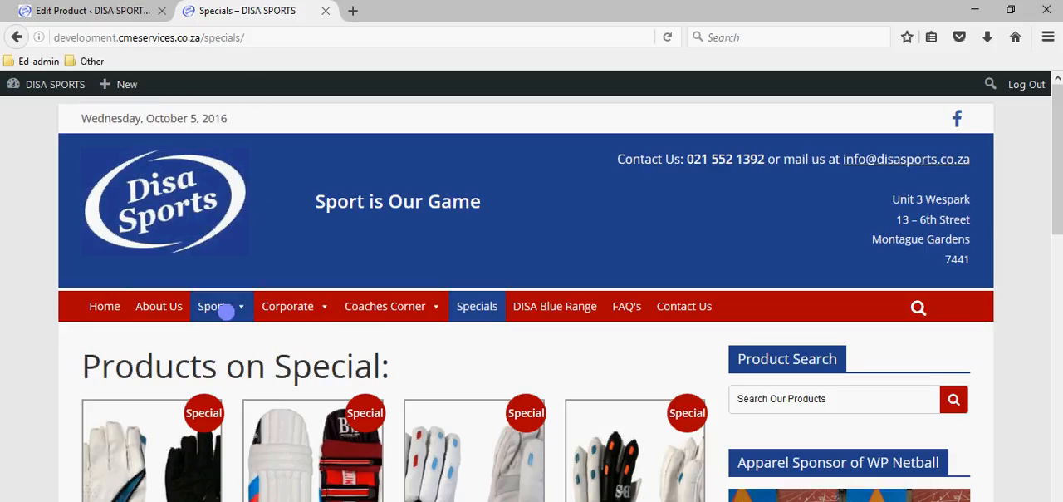
mouse_move(220, 306)
mouse_move(246, 340)
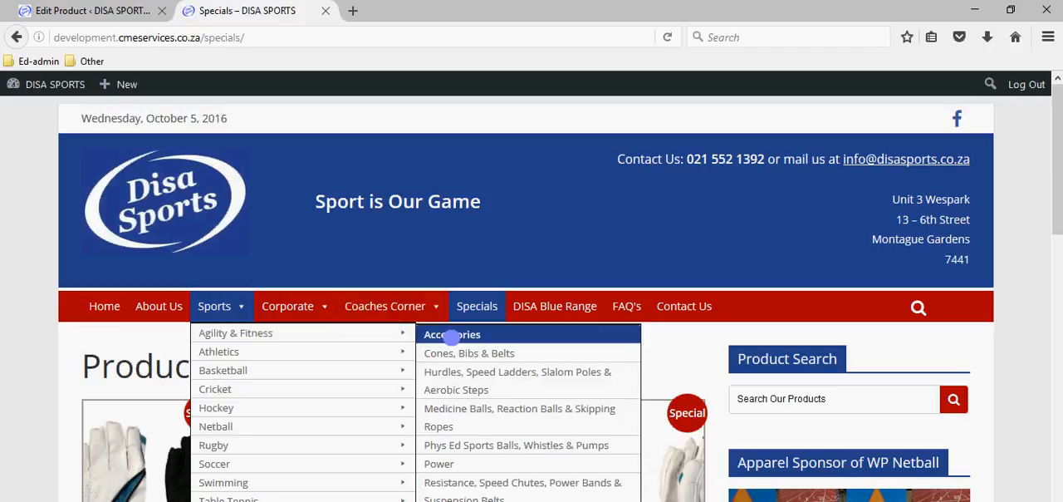
left_click(449, 336)
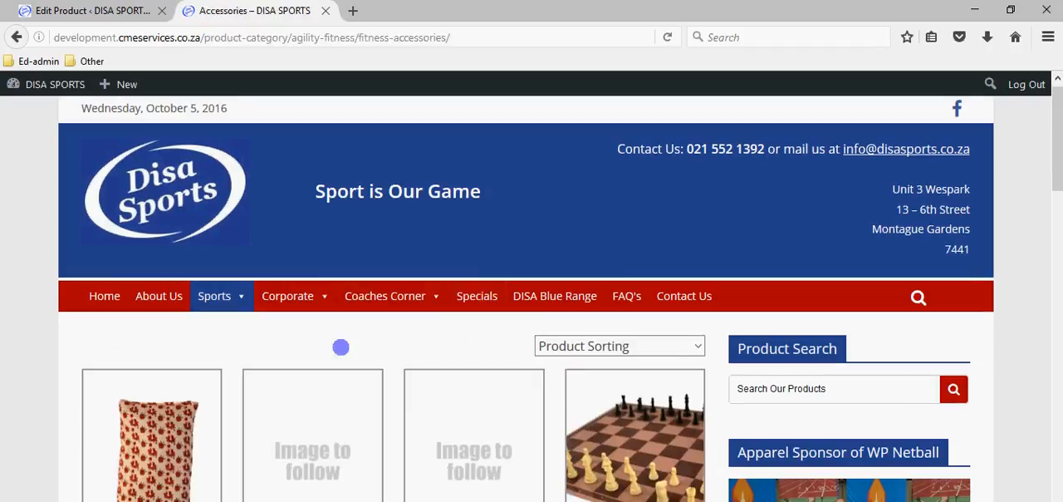
scroll(402, 328, "down", 3)
scroll(401, 327, "down", 5)
scroll(489, 300, "down", 3)
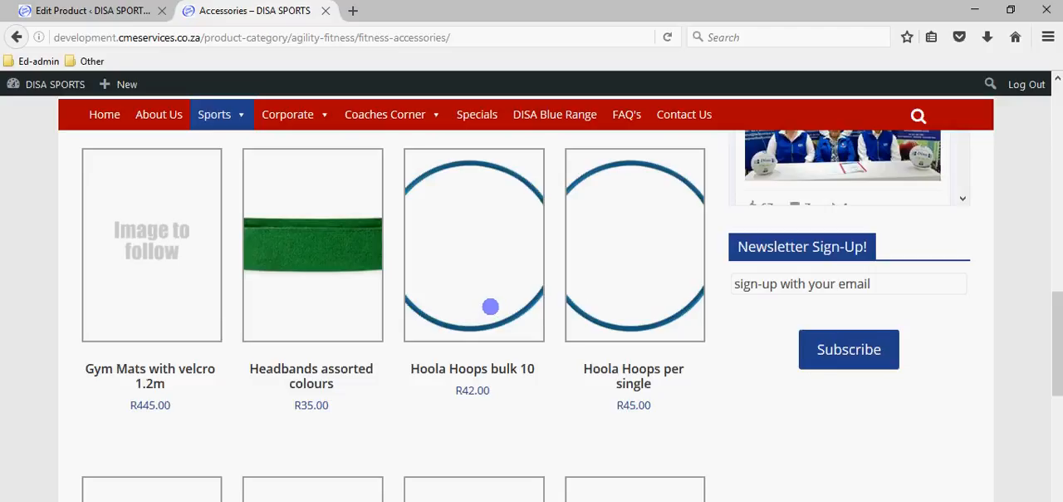
scroll(331, 344, "down", 4)
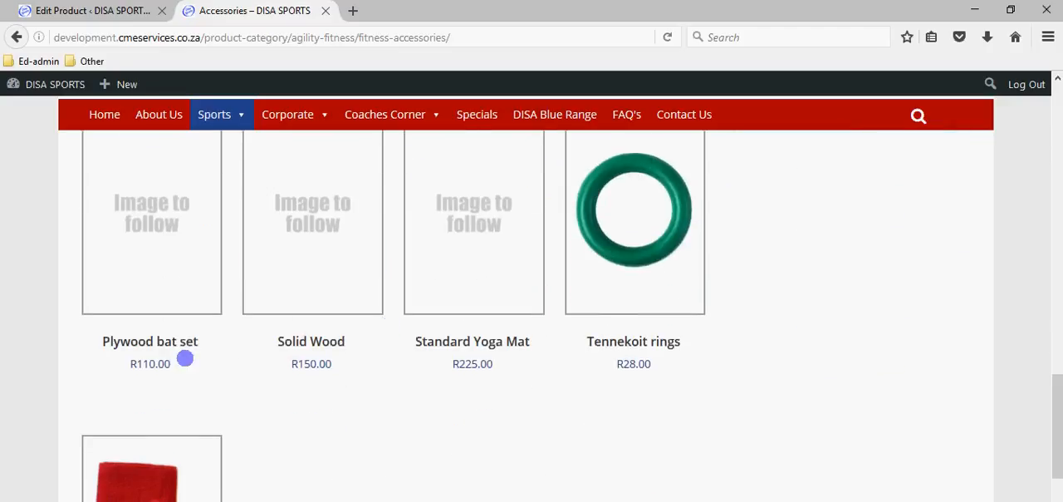
- Open the Plywood bat set's public product page and examine its short description text
left_click(156, 341)
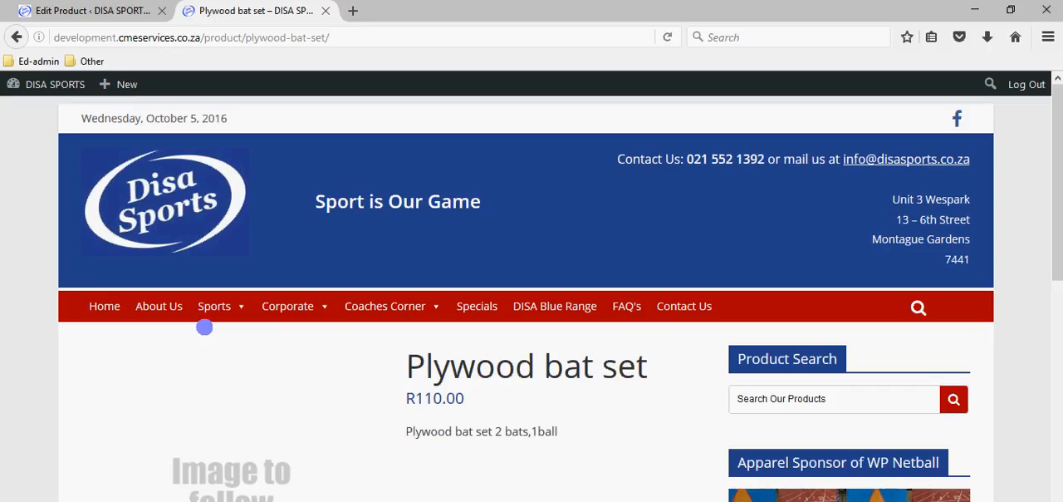
scroll(204, 327, "down", 4)
left_click_drag(406, 253, 575, 256)
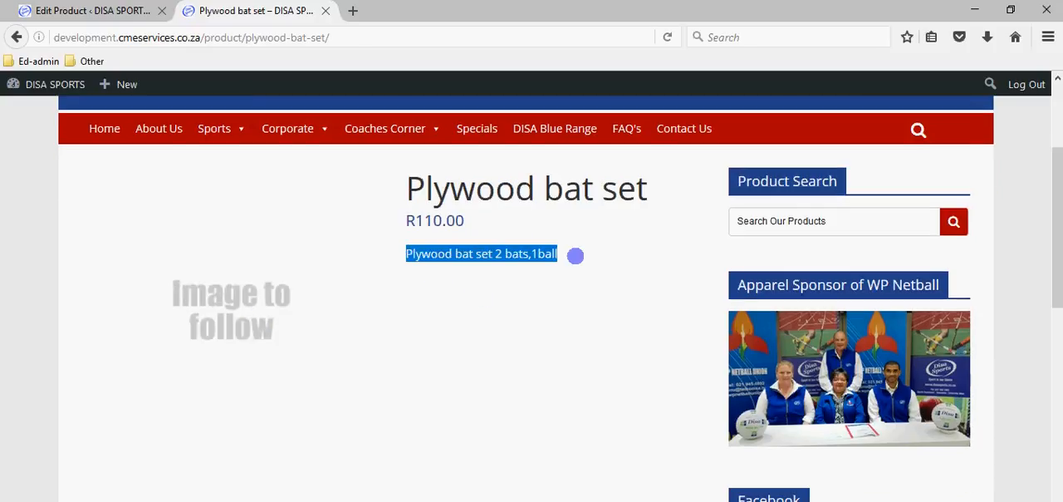
left_click(571, 254)
- Return to the product editor and compare the Product Short Description and price fields with the public page
left_click(91, 11)
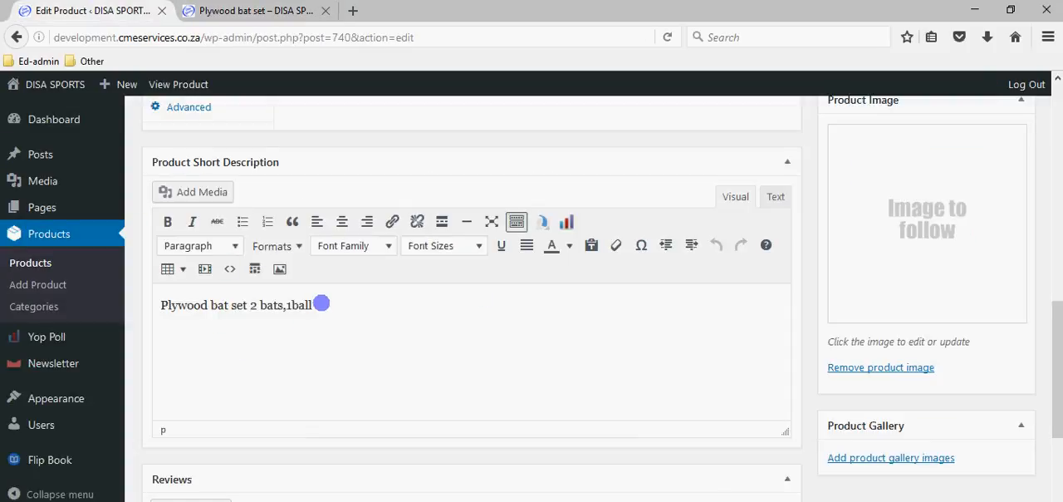
left_click_drag(316, 305, 162, 313)
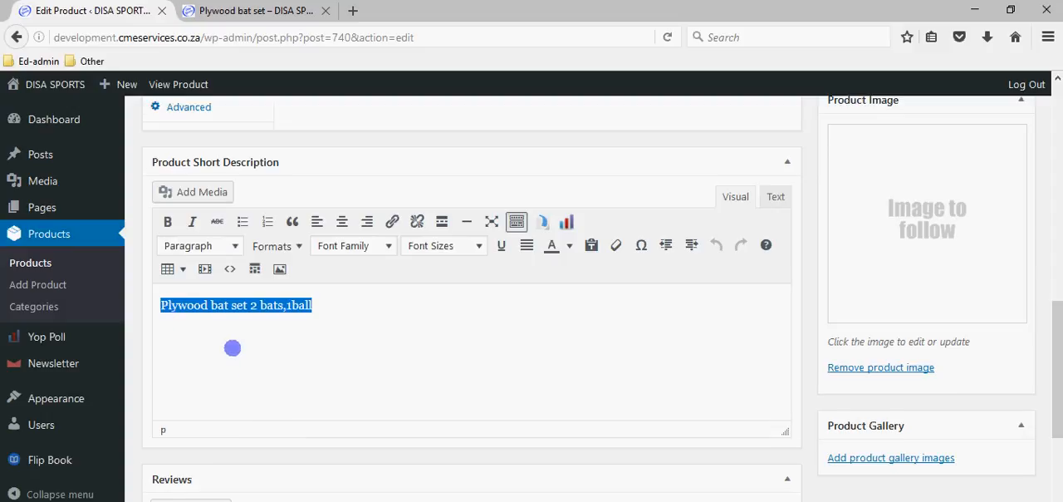
scroll(257, 463, "down", 4)
scroll(759, 268, "up", 14)
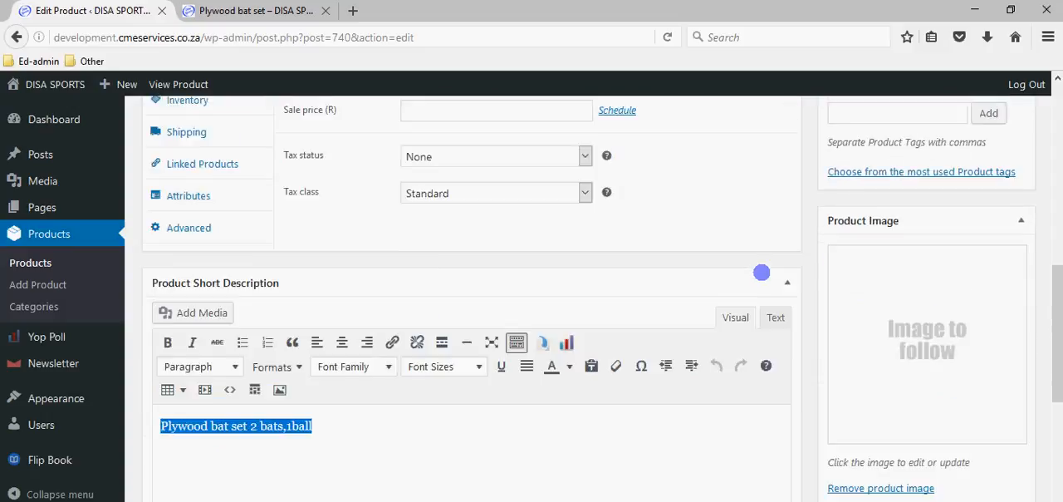
scroll(930, 392, "down", 7)
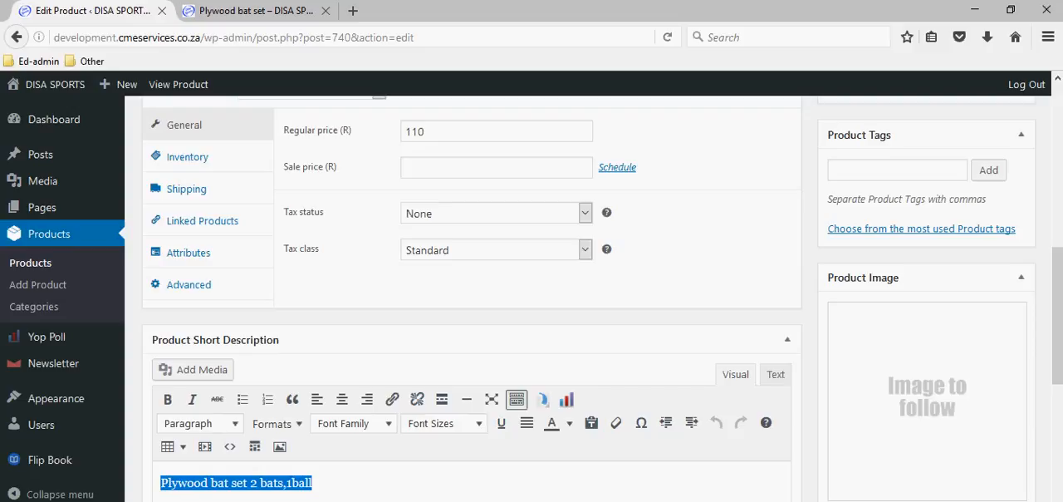
- Remove the Plywood bat set's product image and update the product
scroll(900, 404, "down", 4)
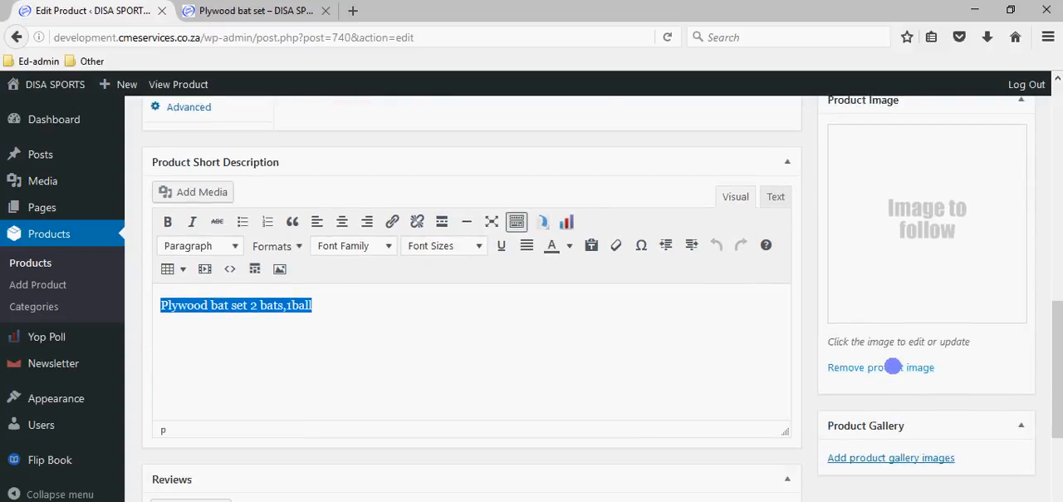
left_click(892, 366)
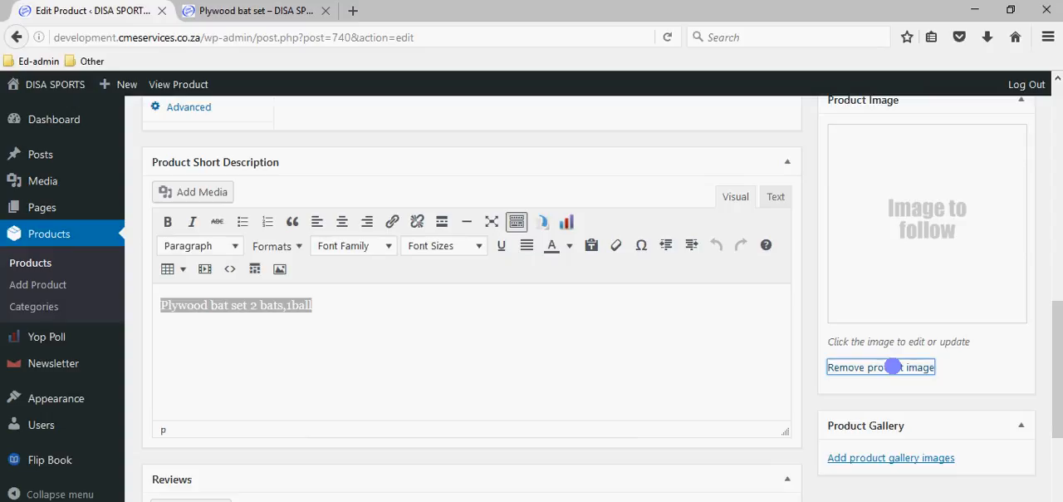
scroll(917, 349, "up", 10)
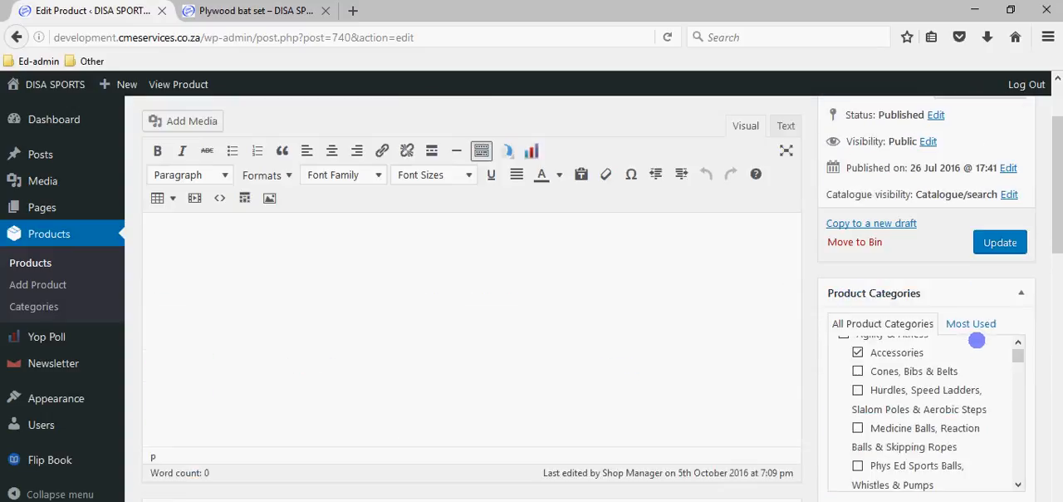
left_click(1000, 258)
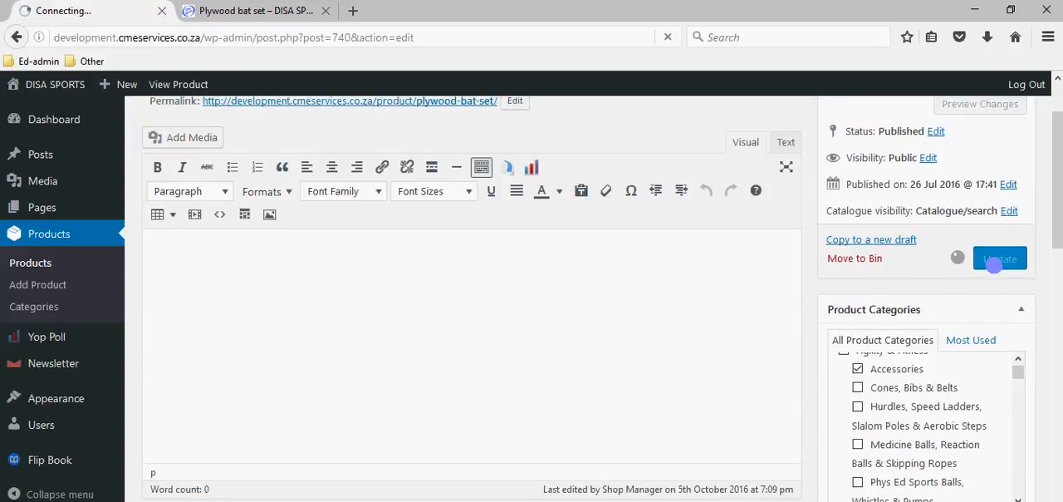
- Reload the Plywood bat set's public page and check how its product image is displayed
left_click(262, 11)
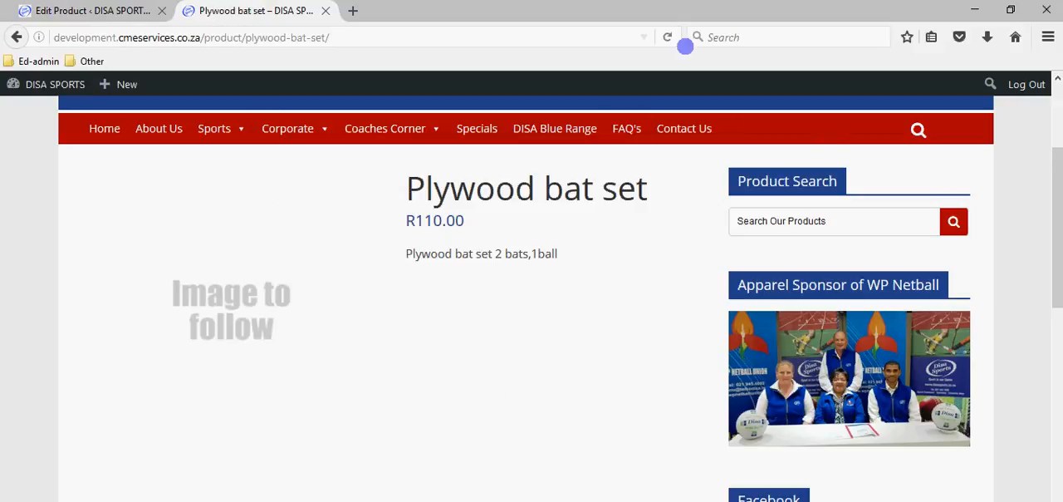
left_click(668, 36)
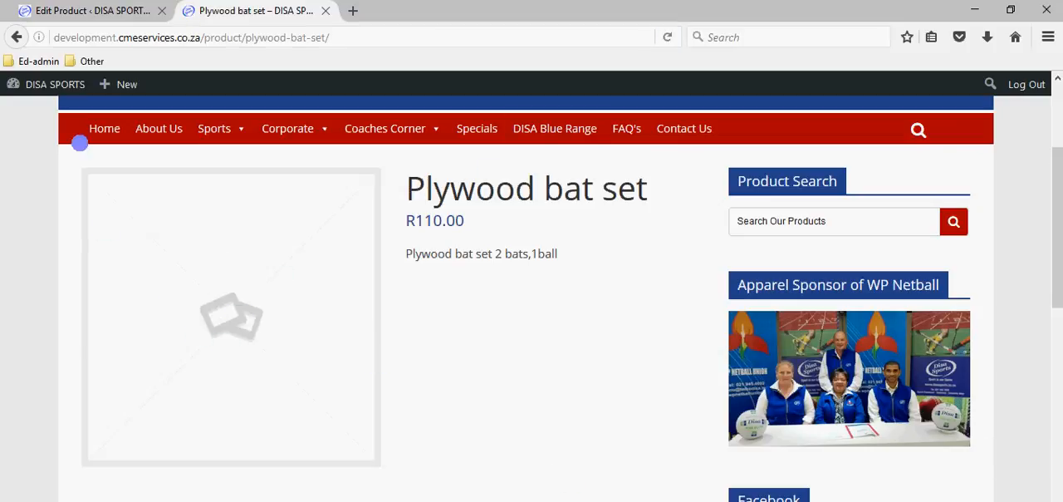
- Return to the product editor, start setting a product image, and browse the existing images in the Media Library
left_click(79, 10)
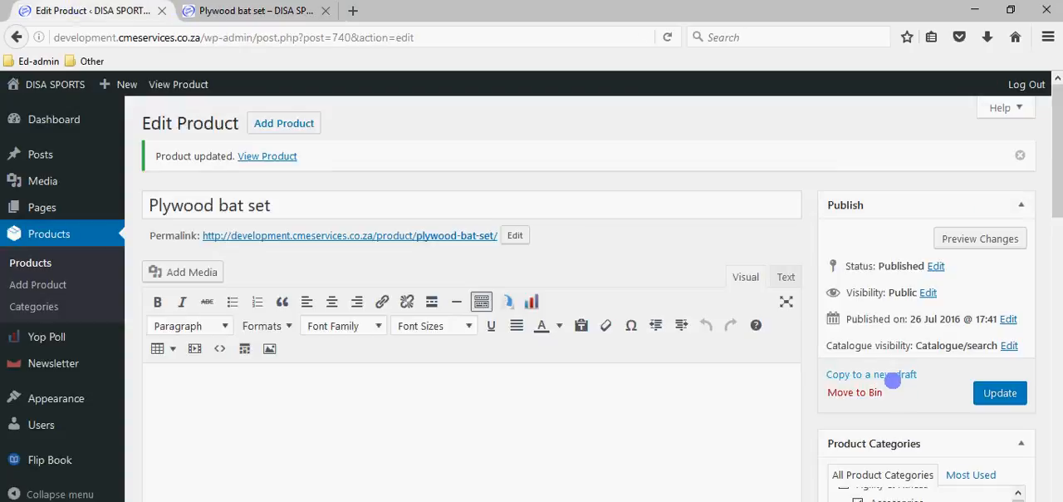
scroll(921, 407, "down", 3)
scroll(921, 404, "down", 3)
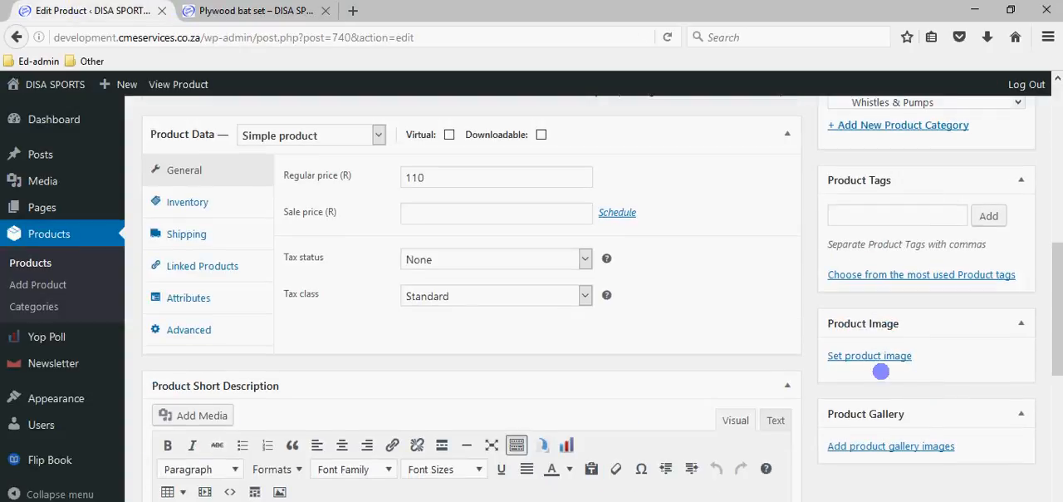
left_click(877, 357)
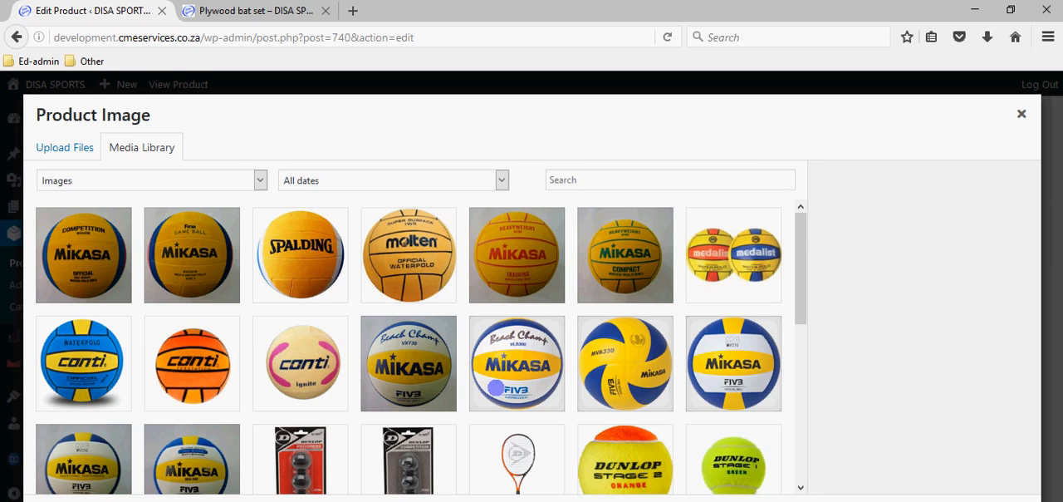
scroll(363, 348, "down", 8)
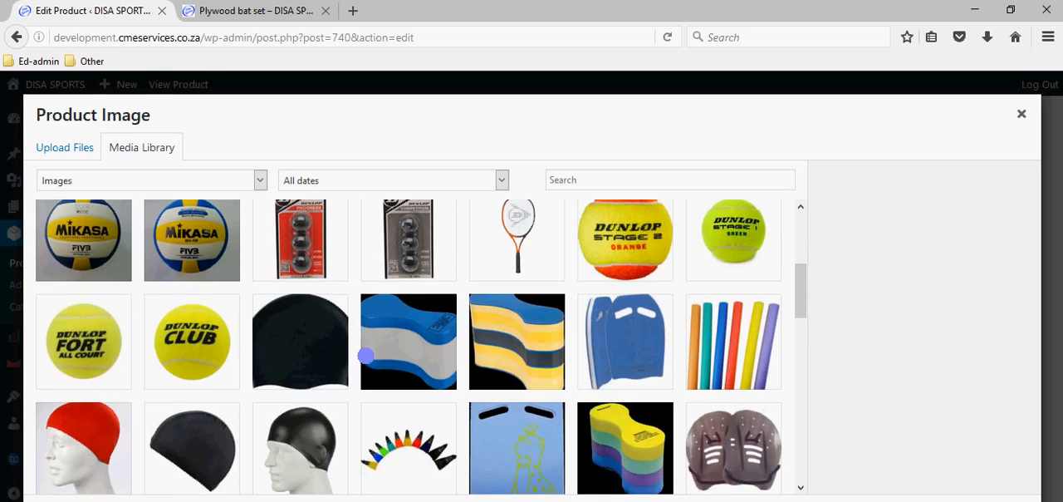
scroll(366, 362, "down", 10)
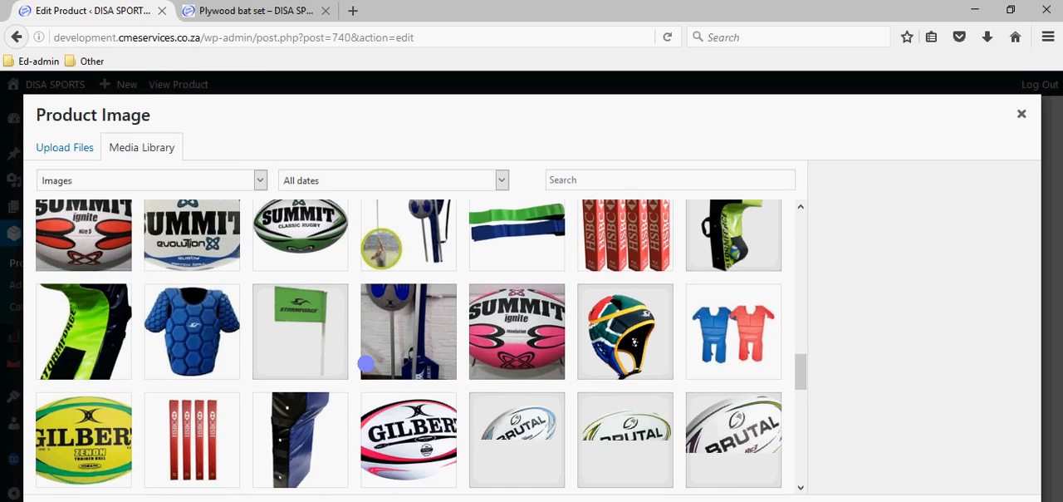
scroll(372, 368, "down", 10)
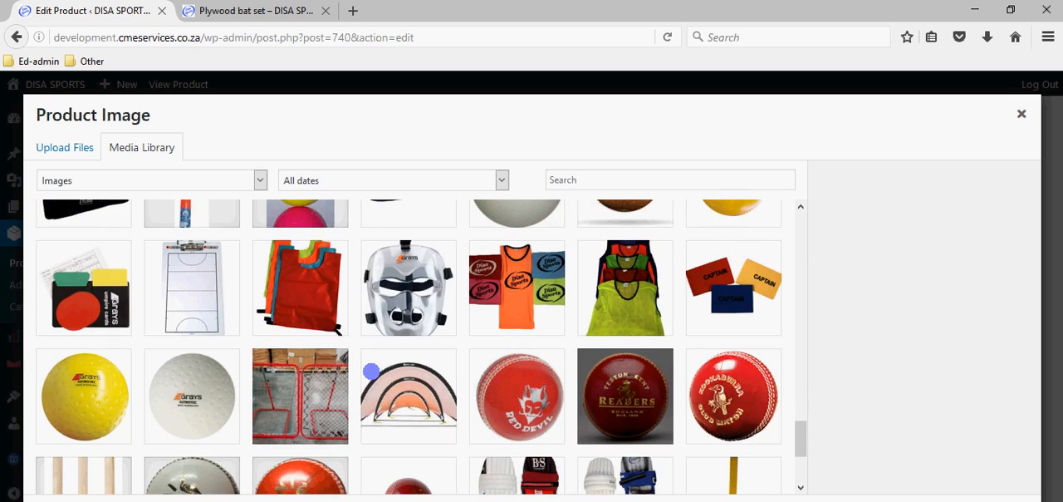
scroll(371, 371, "up", 20)
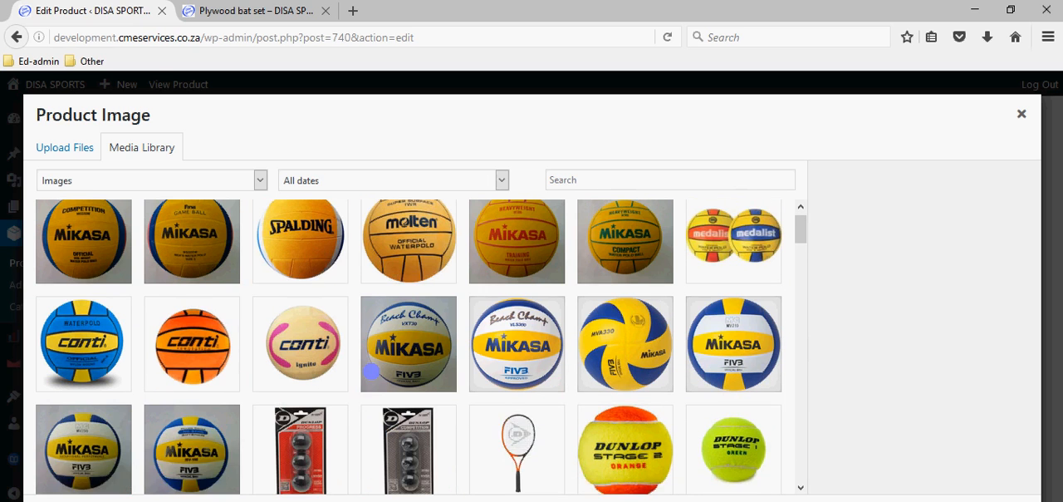
- Search the Media Library for "image" to find a placeholder product image
left_click(582, 180)
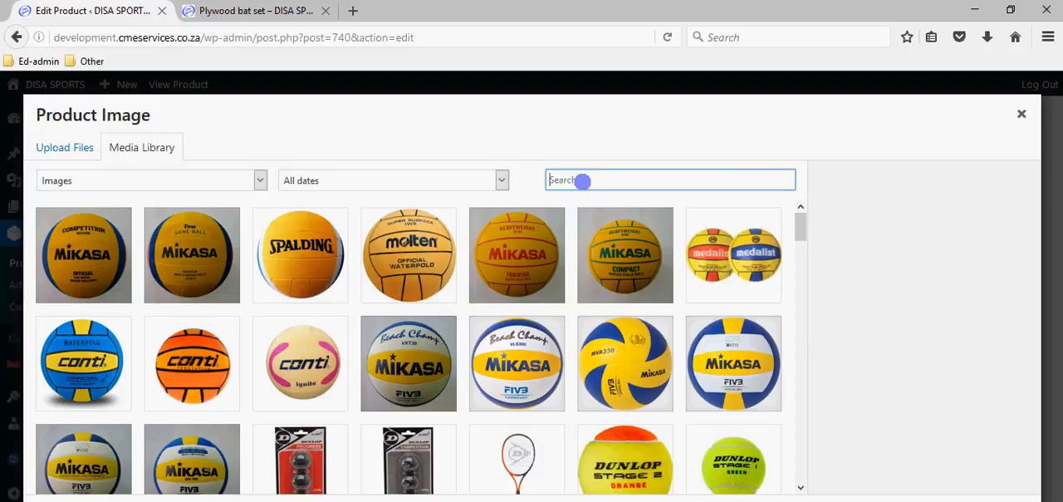
type("iam")
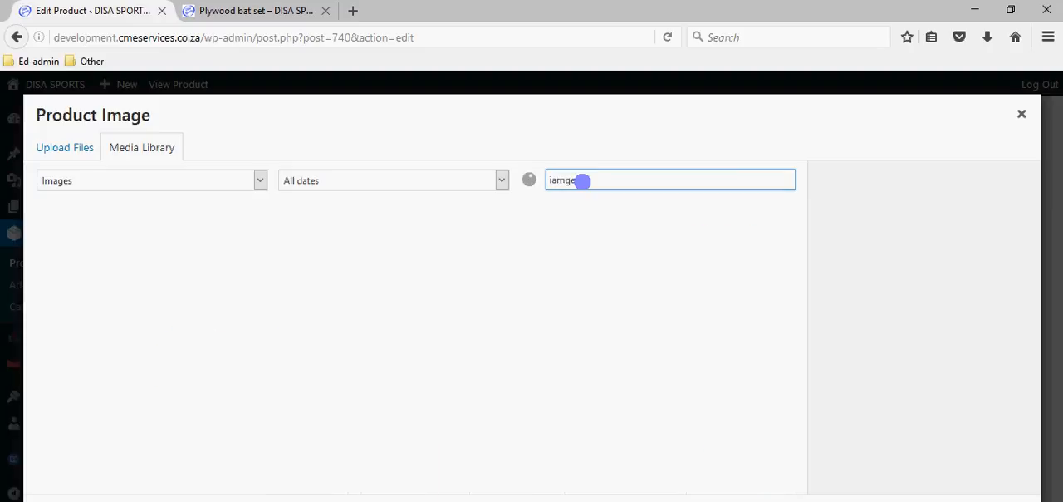
type("ge")
key("BackSpace")
key("BackSpace")
key("BackSpace")
key("BackSpace")
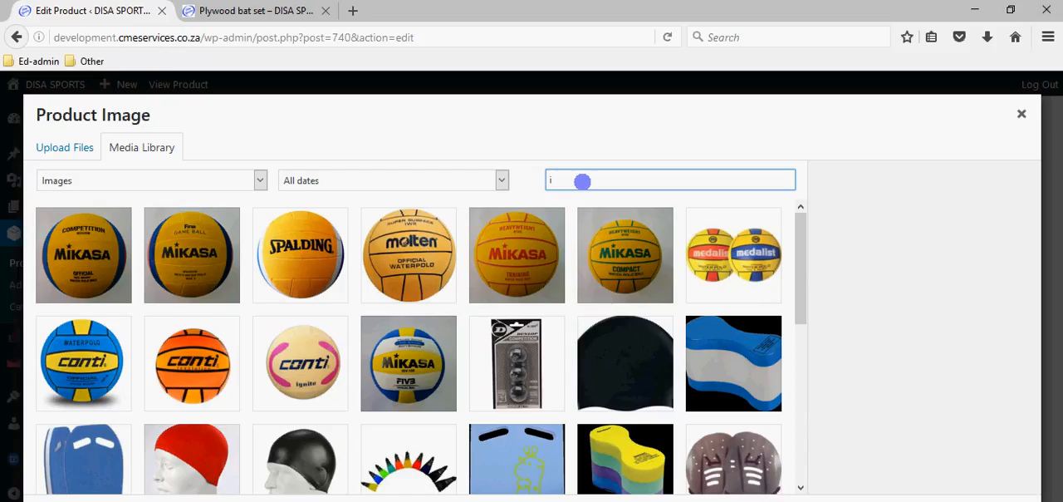
type("mage")
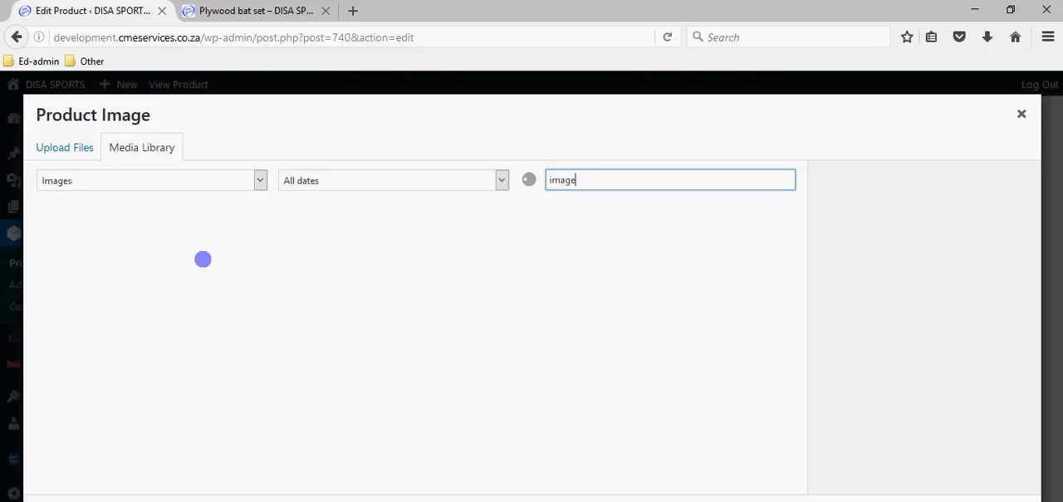
- Set the image-to-follow picture as the Plywood bat set's product image and update the product
left_click(83, 266)
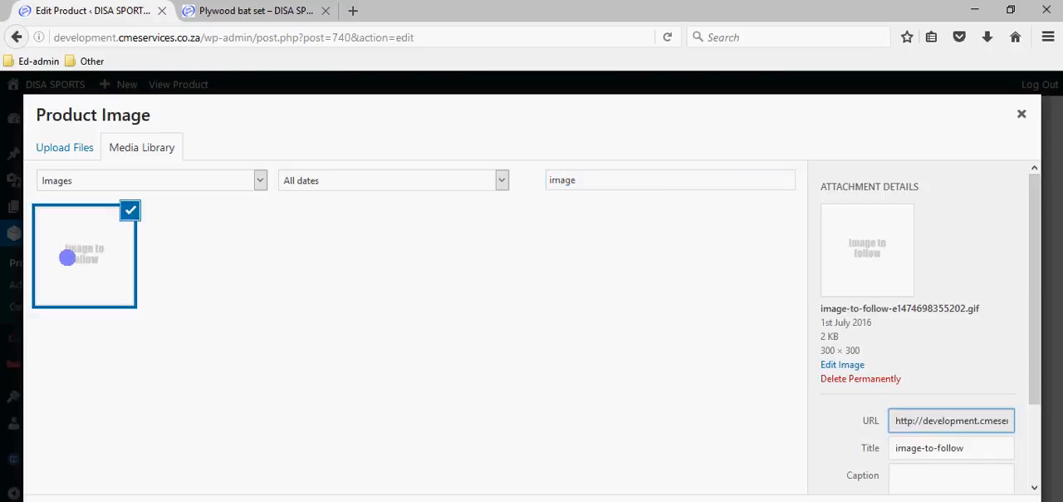
left_click(973, 500)
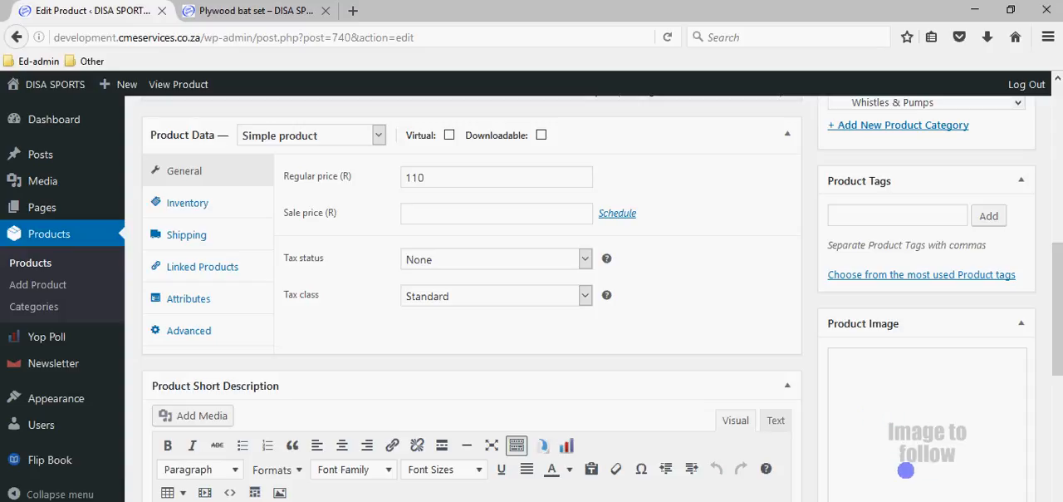
scroll(905, 470, "up", 1)
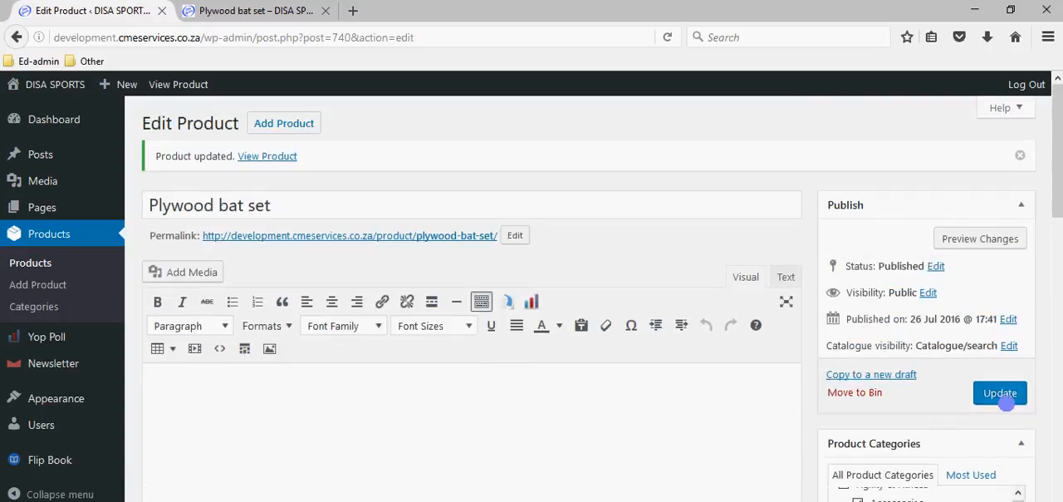
left_click(1002, 395)
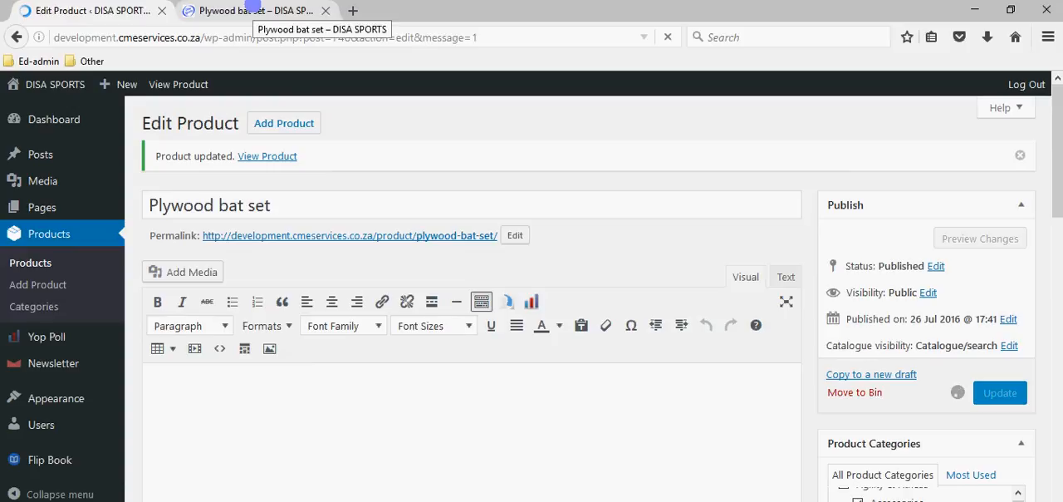
- Reload the Plywood bat set's public page and check its product image and the Related Products section
left_click(253, 10)
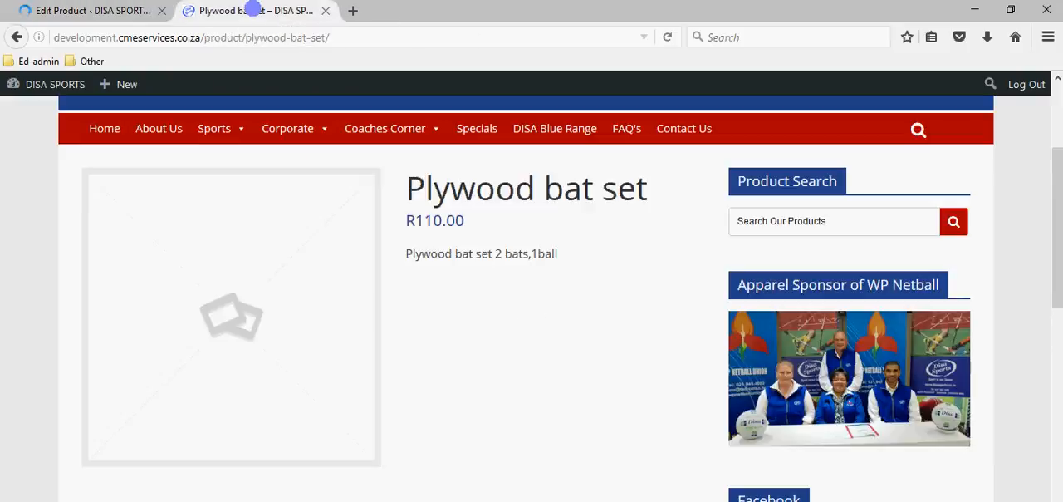
left_click(667, 37)
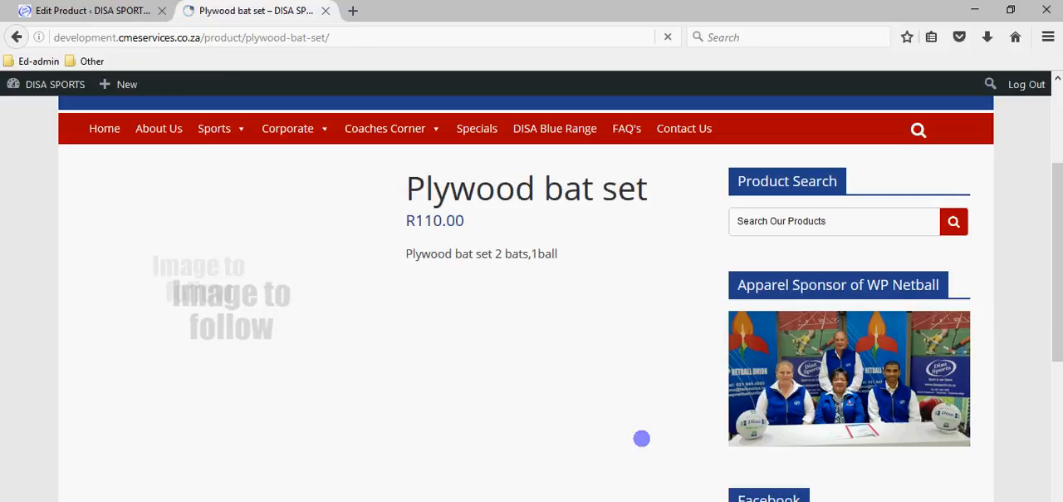
scroll(563, 391, "down", 5)
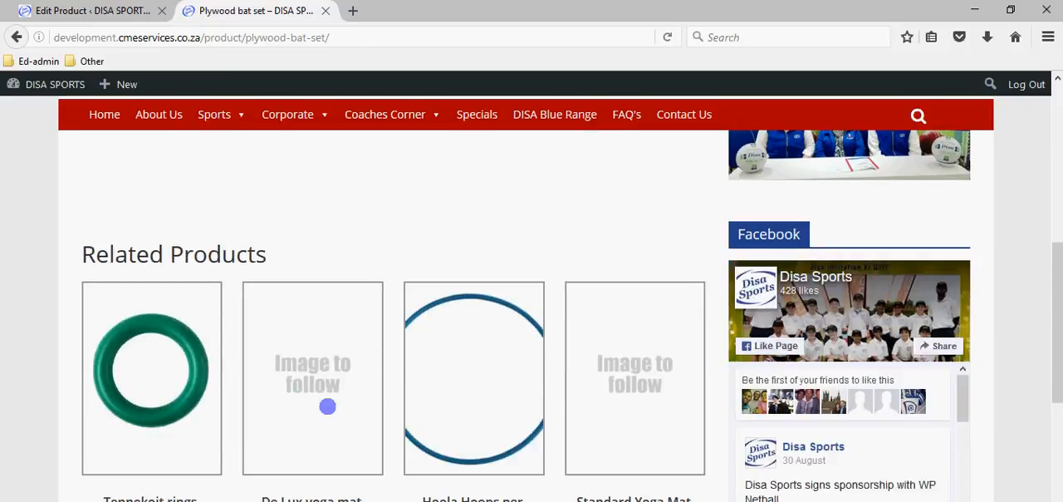
scroll(365, 425, "down", 3)
scroll(391, 446, "up", 10)
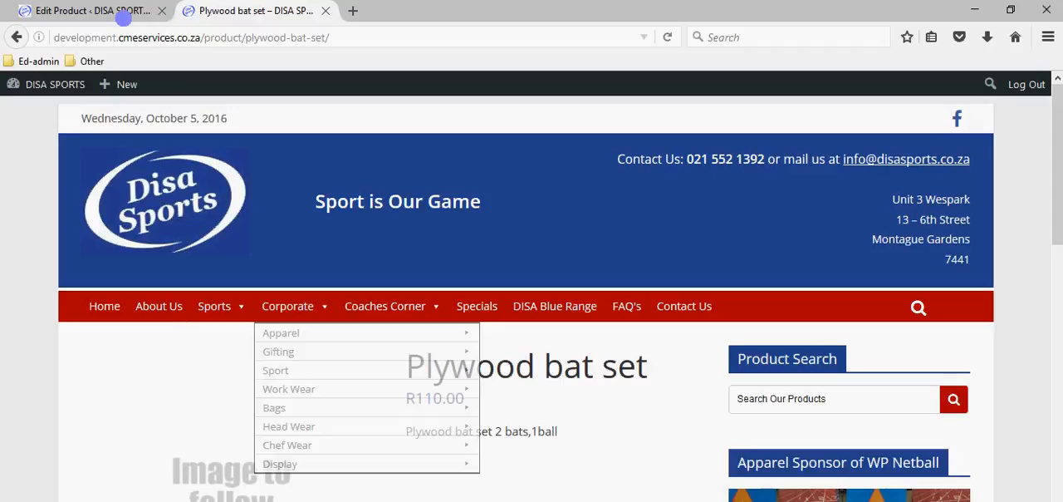
- Return to the product editor and review the categories, product data, short description, product gallery, reviews and Post Grid options
left_click(119, 11)
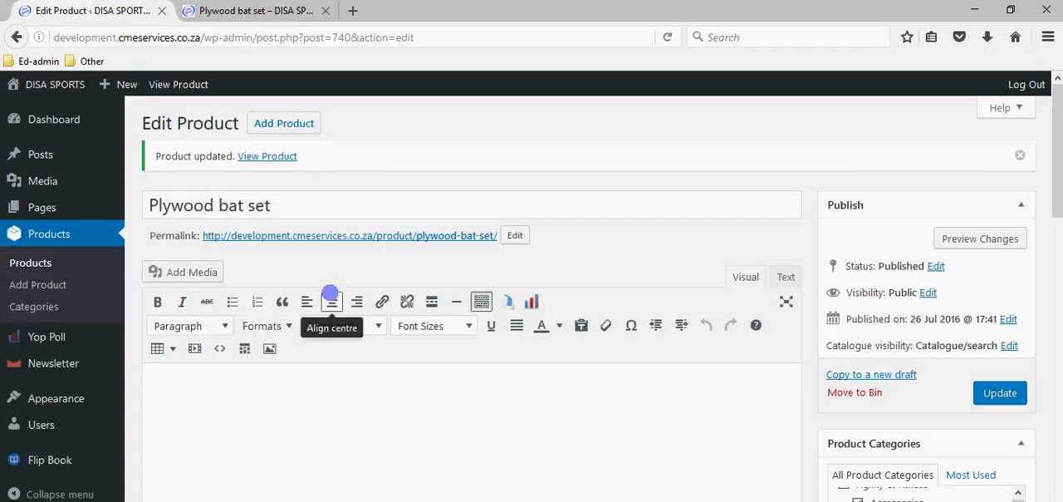
scroll(549, 336, "down", 5)
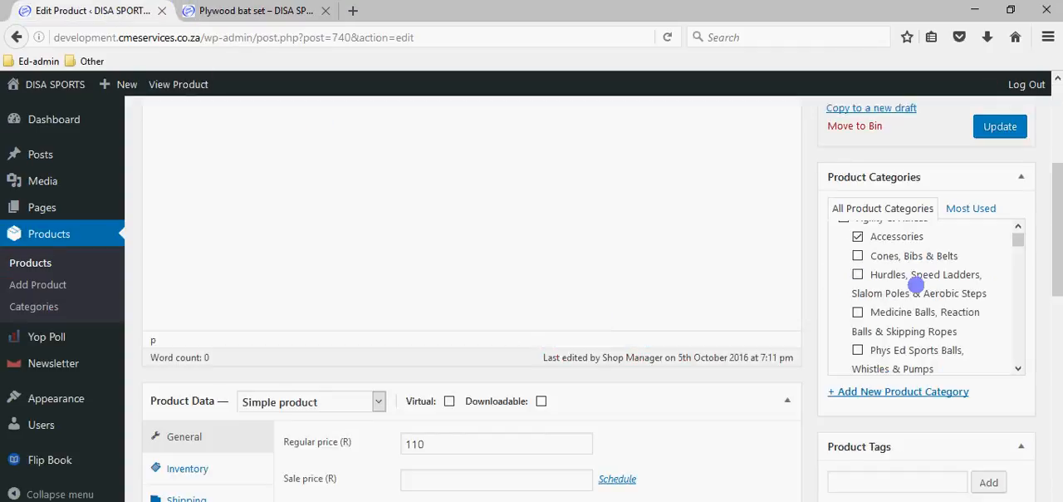
scroll(916, 285, "down", 3)
scroll(863, 471, "down", 2)
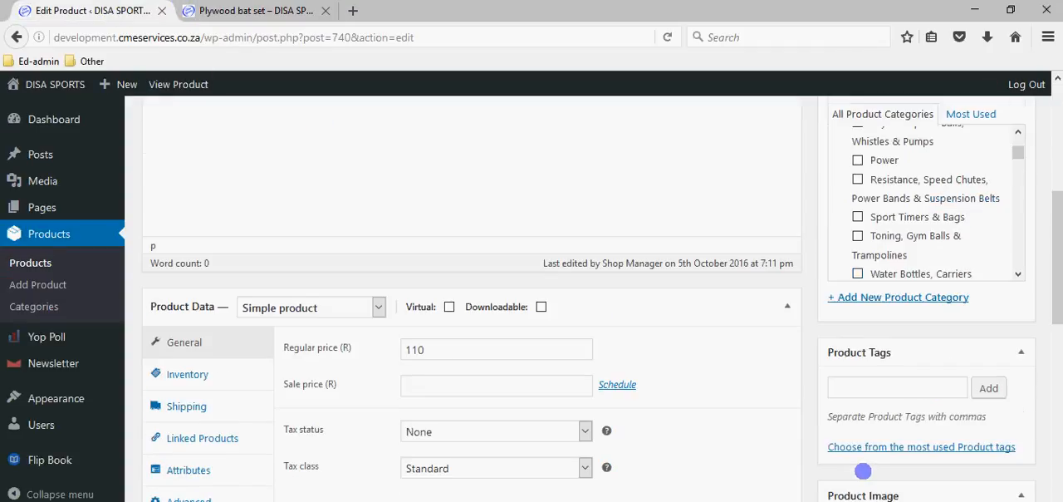
scroll(872, 293, "down", 5)
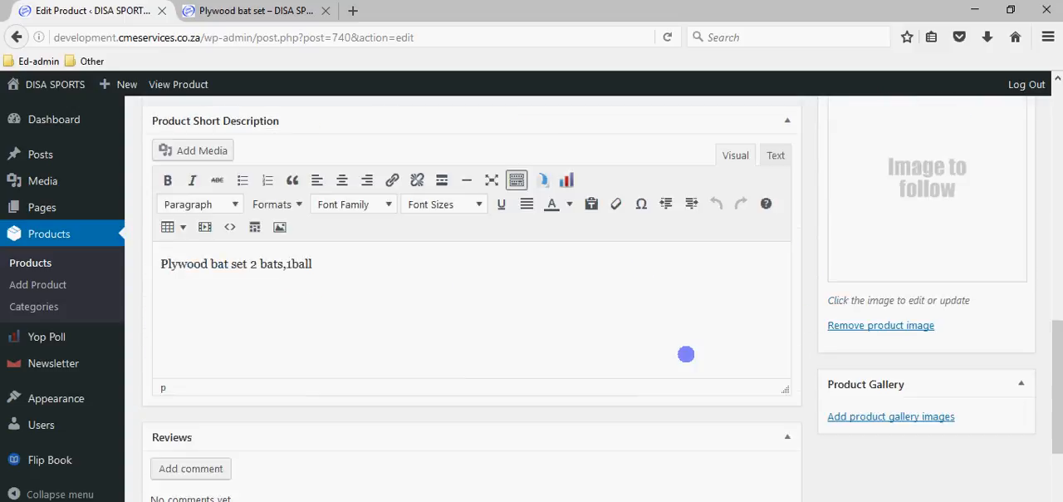
scroll(686, 353, "down", 7)
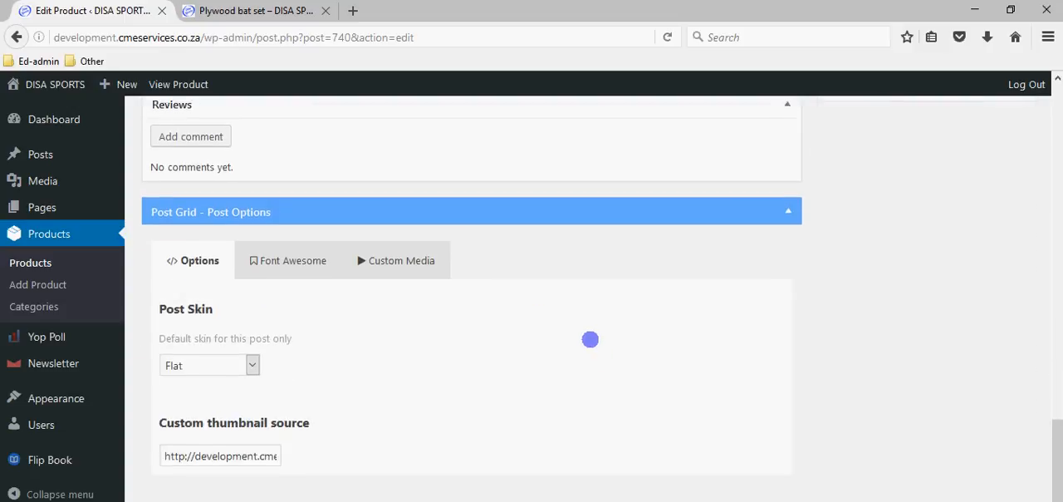
scroll(568, 351, "up", 9)
scroll(693, 344, "down", 6)
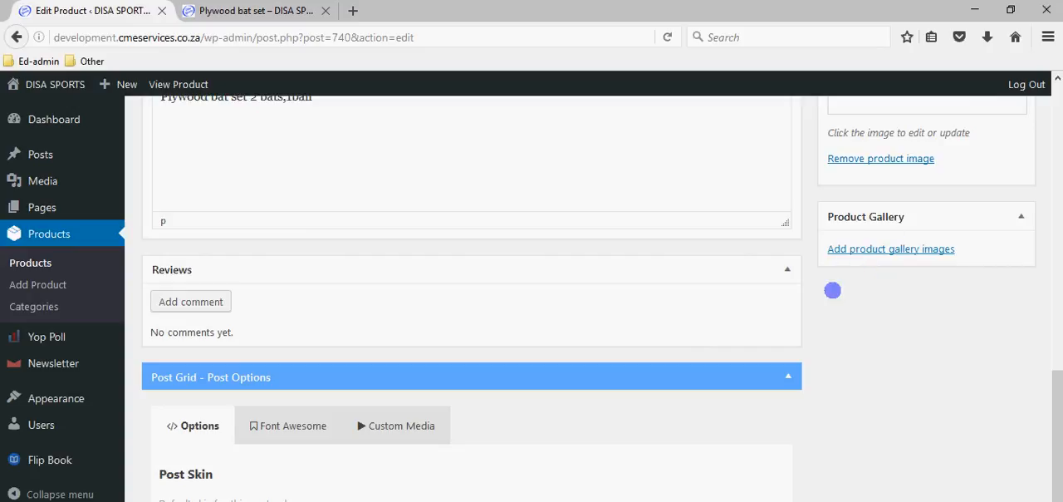
scroll(689, 340, "up", 8)
scroll(673, 336, "up", 4)
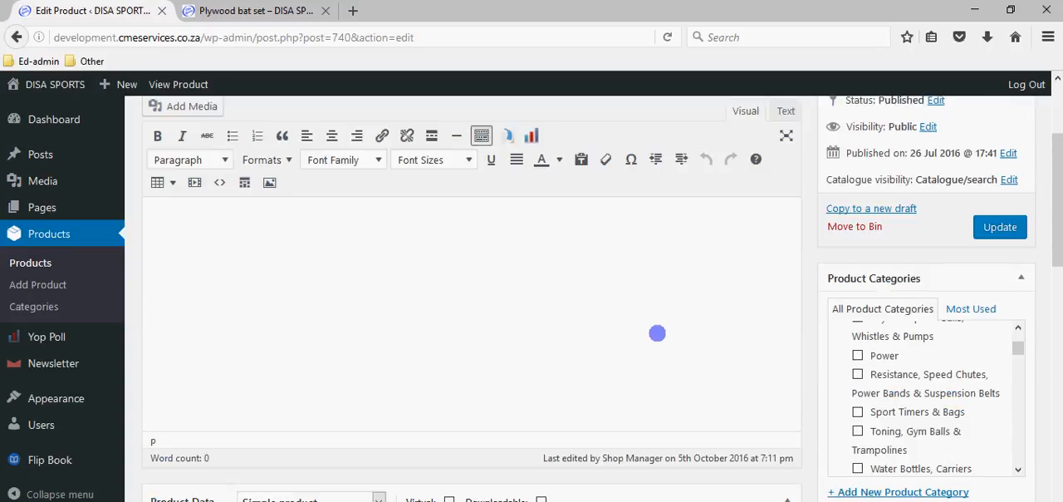
scroll(653, 331, "down", 3)
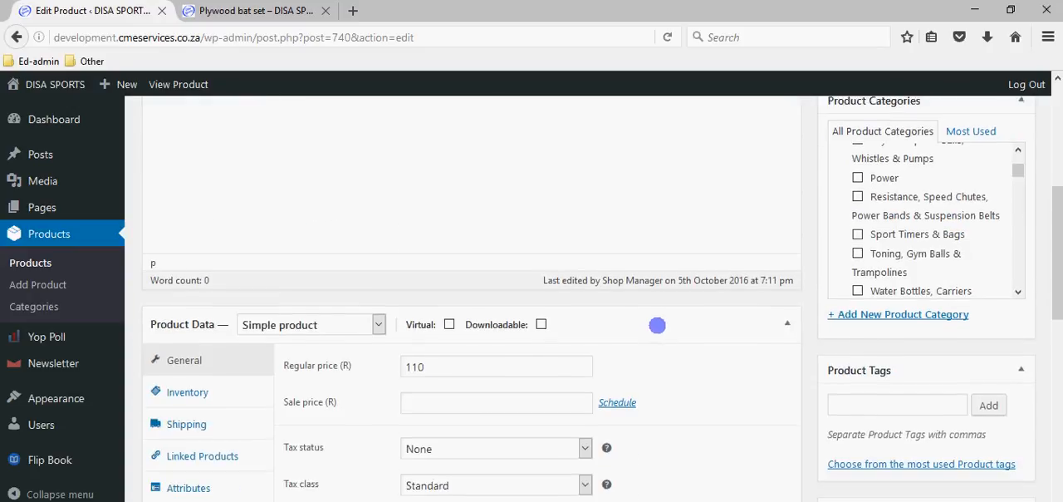
scroll(657, 326, "up", 5)
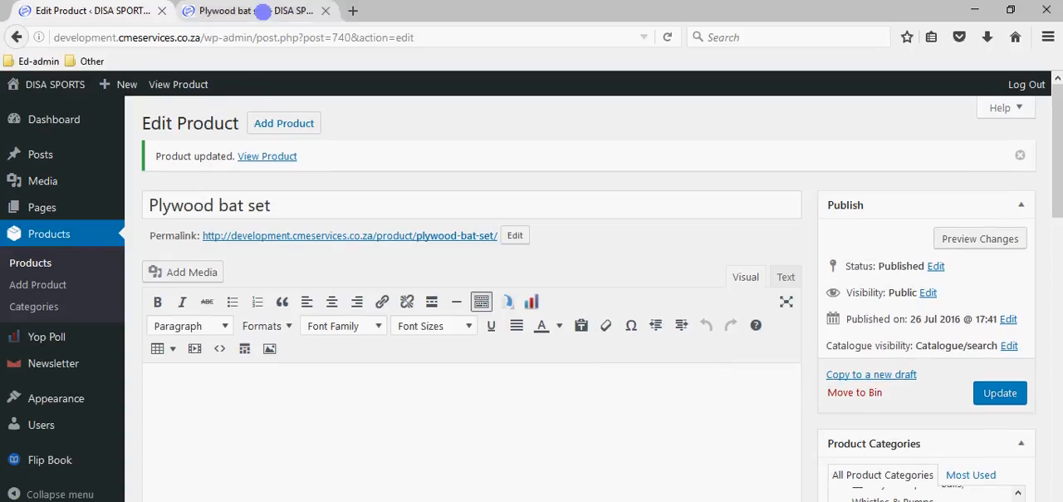
- On the public site, browse Cricket's Bowling Machines category and examine the Kookaburra Paceman Bowling Machine's options and prices
left_click(262, 11)
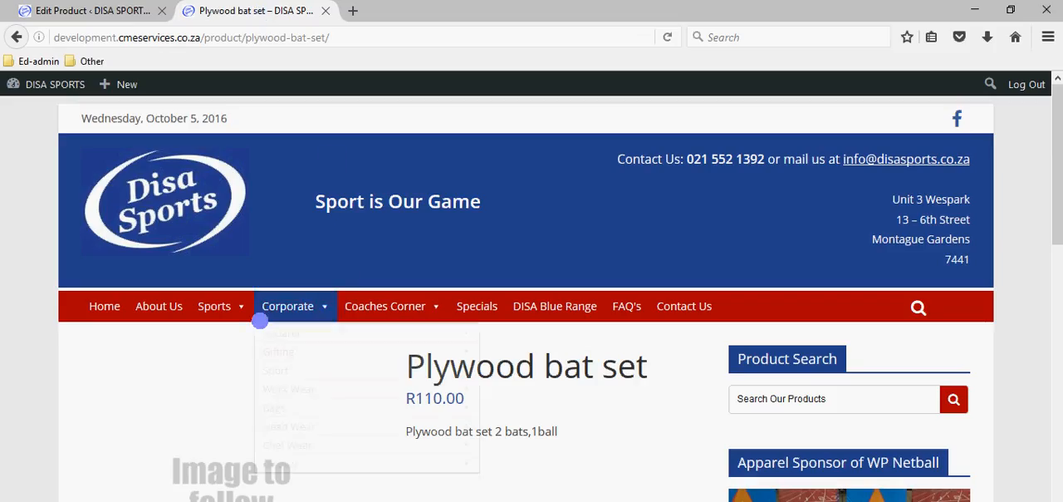
mouse_move(218, 307)
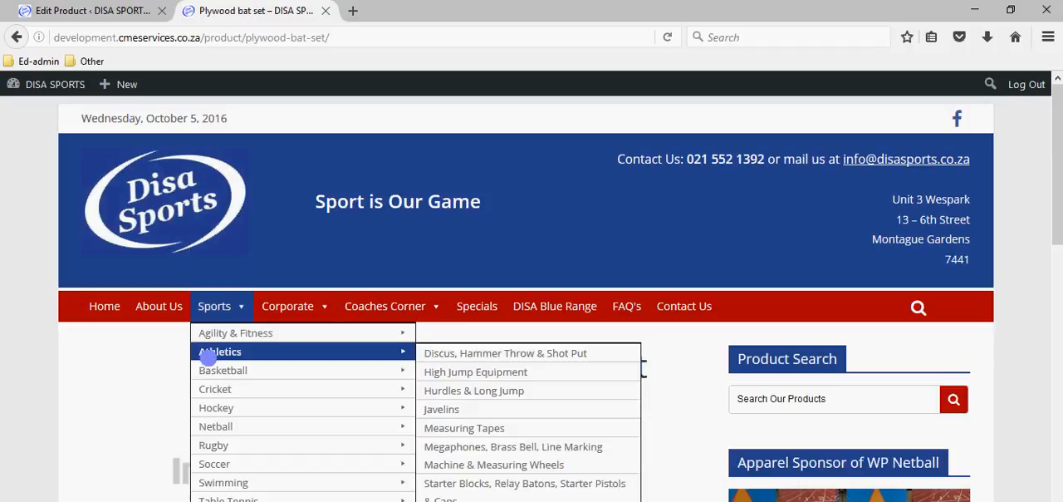
mouse_move(215, 389)
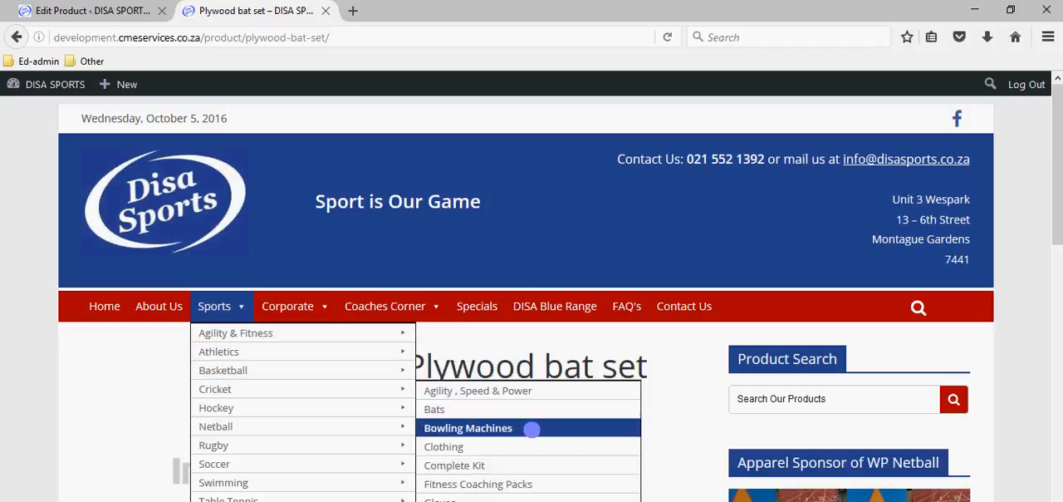
left_click(532, 428)
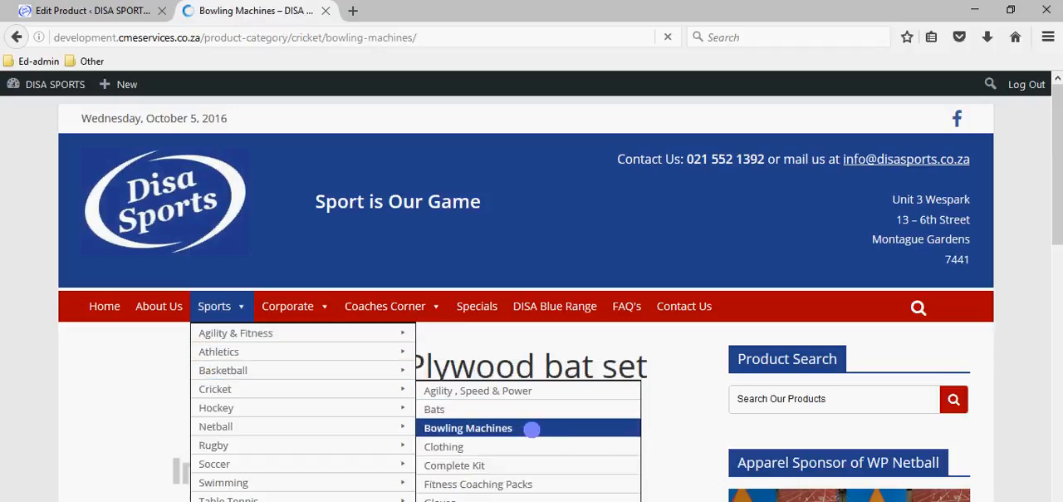
scroll(517, 427, "down", 5)
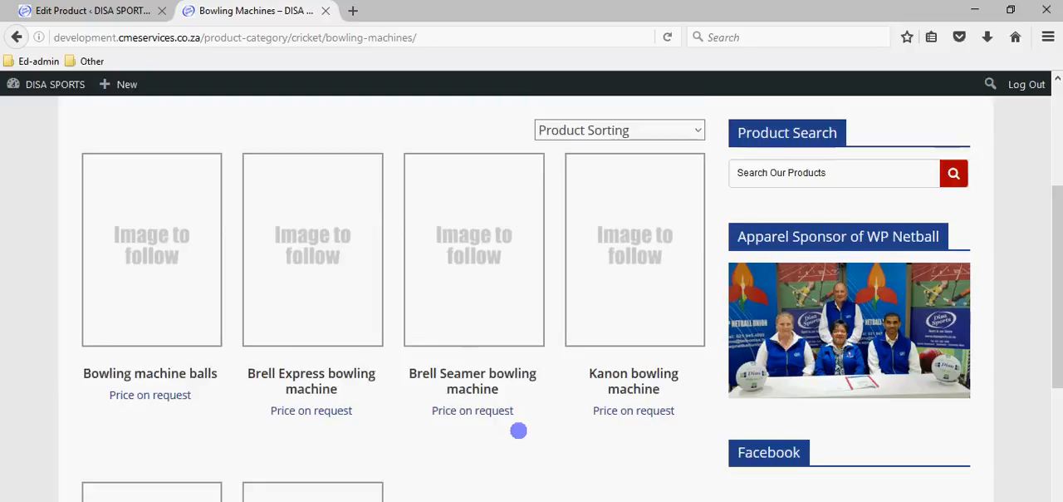
scroll(379, 409, "down", 6)
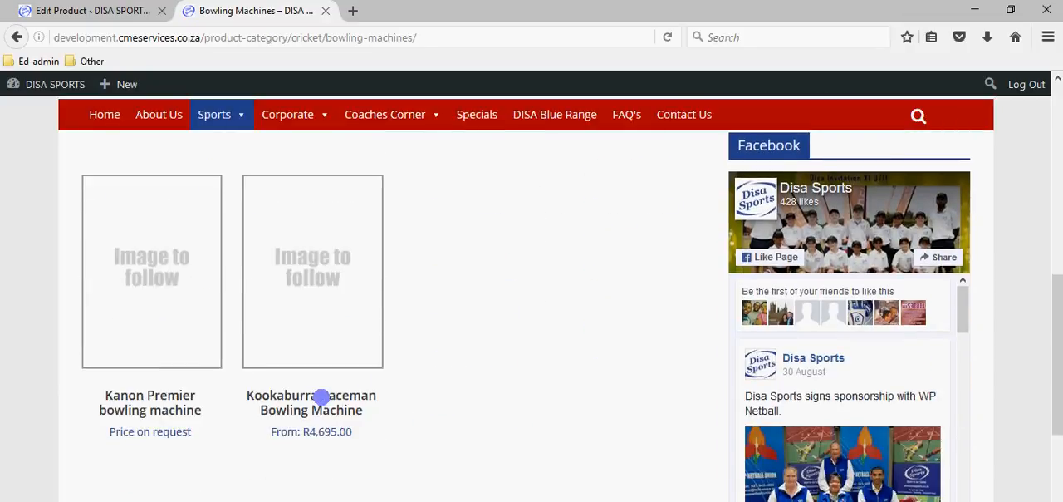
left_click(321, 397)
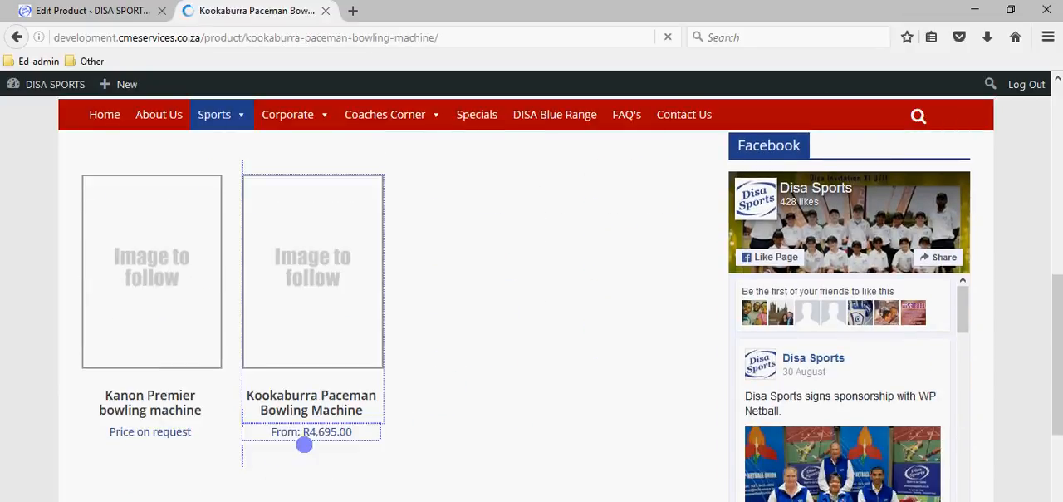
scroll(294, 472, "down", 4)
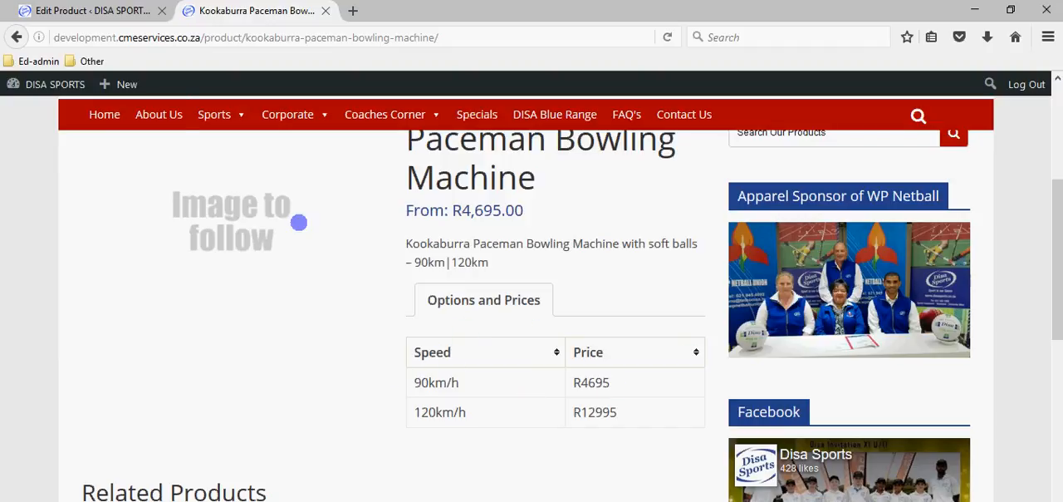
- Return to the admin site, open the product list and then the Product Categories page, and look through the categories
left_click(153, 11)
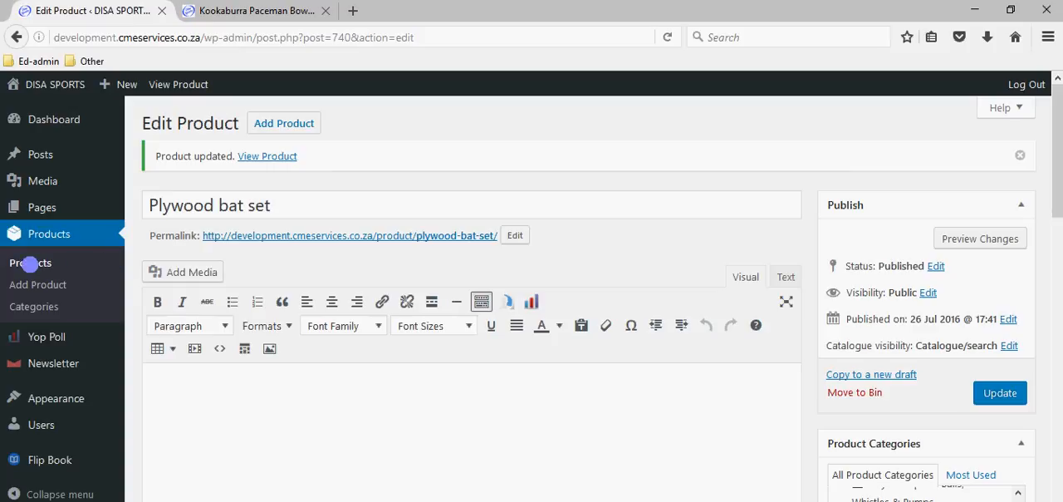
left_click(30, 263)
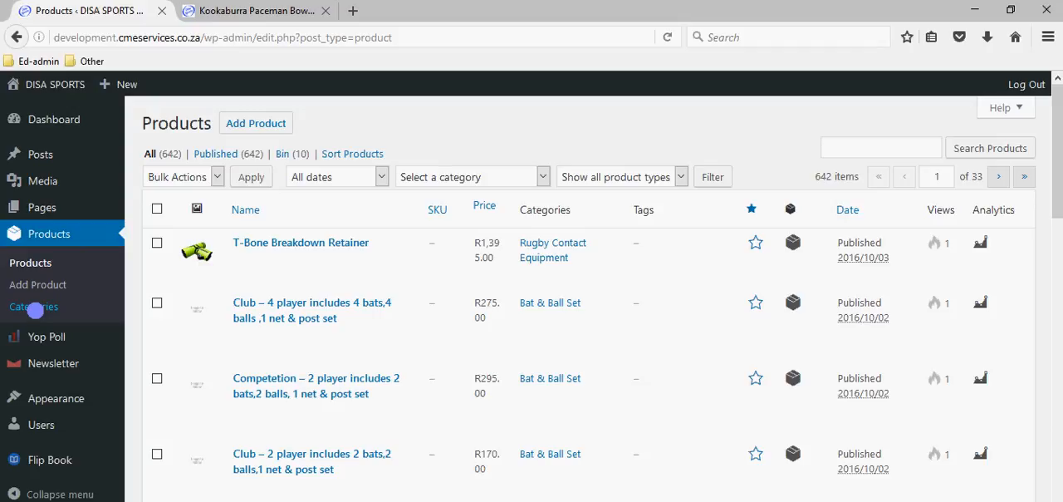
left_click(35, 307)
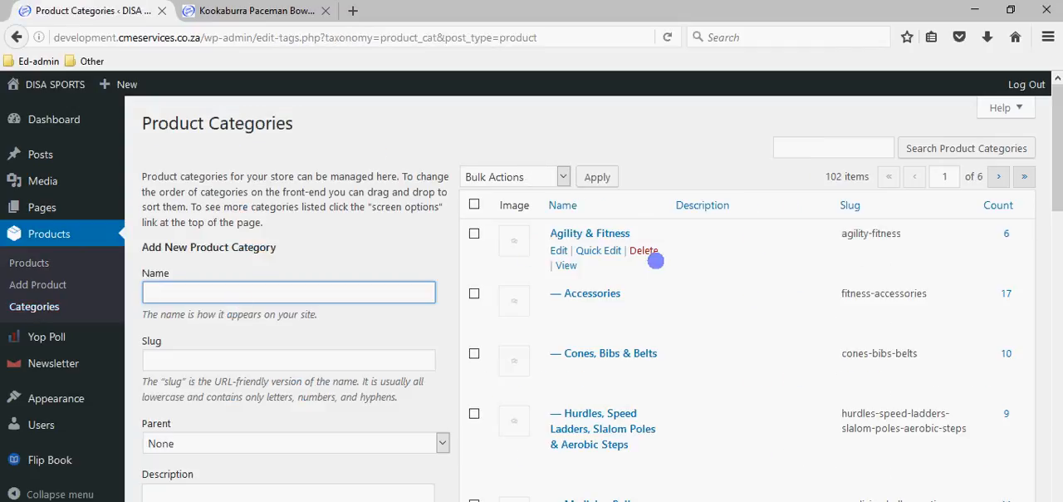
scroll(678, 270, "down", 1)
scroll(678, 270, "down", 8)
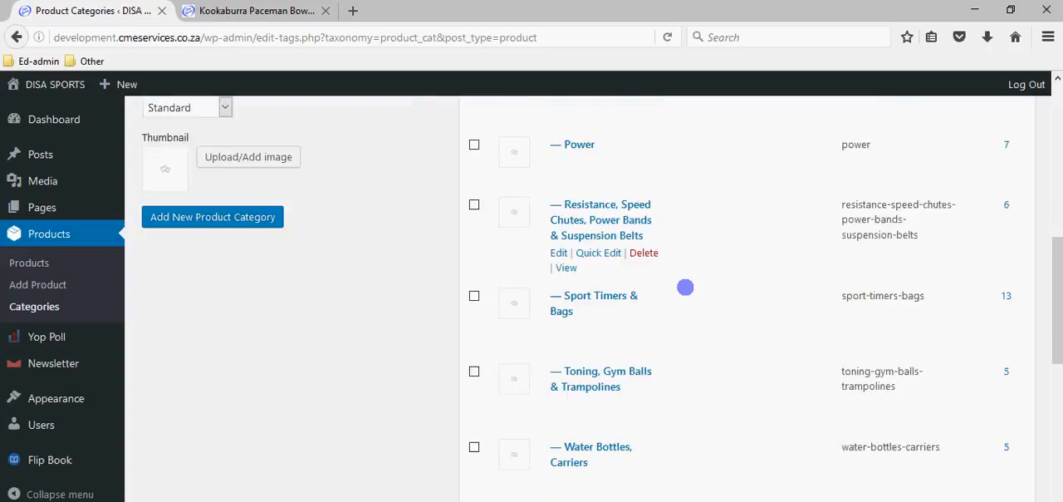
scroll(685, 289, "down", 4)
scroll(683, 295, "up", 12)
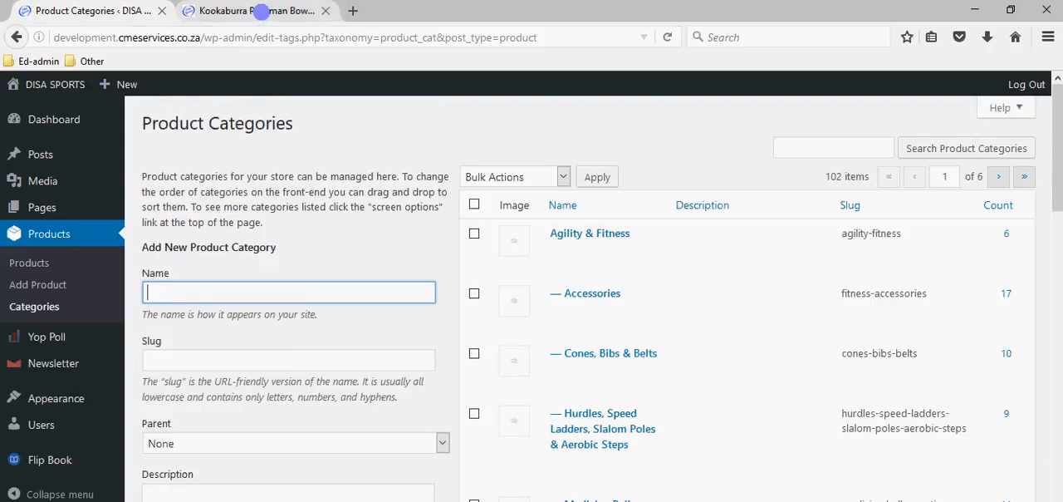
- On the public site, look through the Sports categories and the Soccer subcategories
left_click(261, 11)
scroll(344, 324, "up", 4)
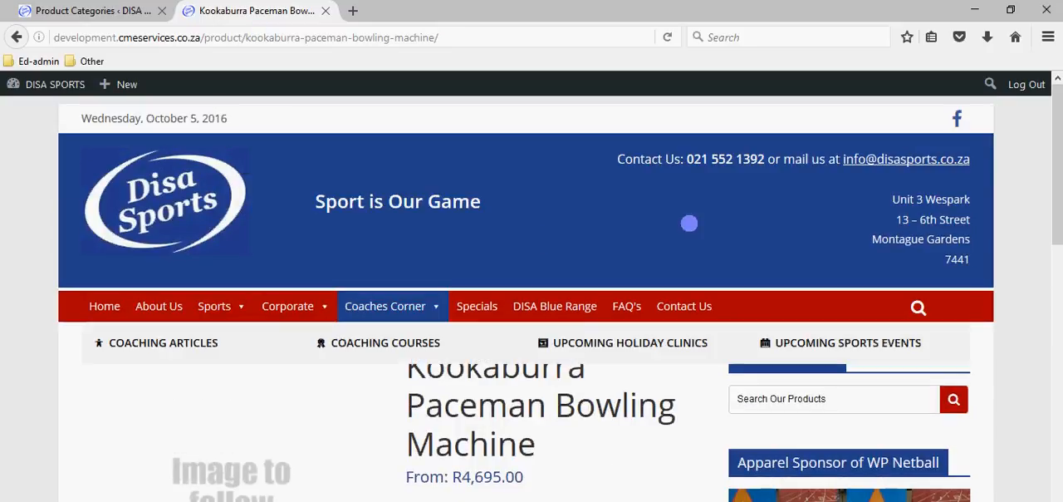
mouse_move(212, 305)
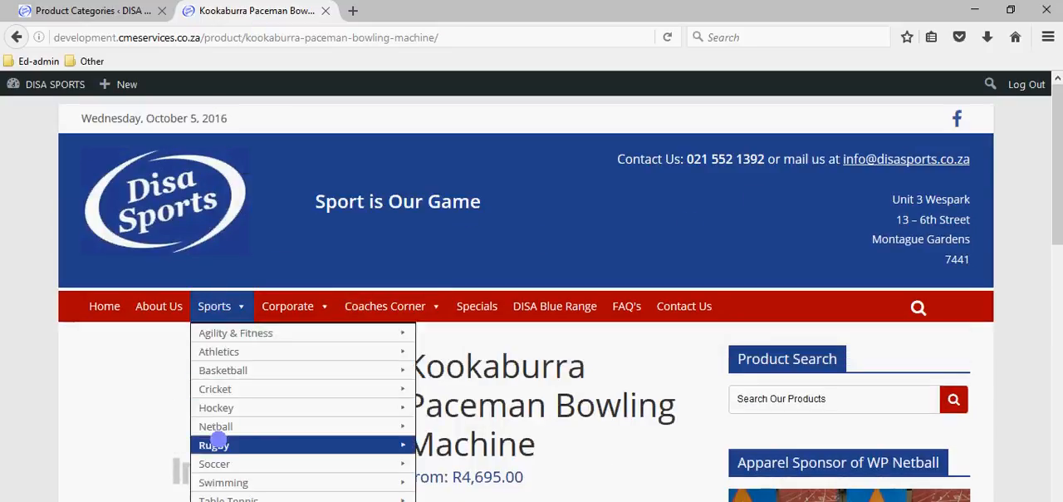
mouse_move(322, 468)
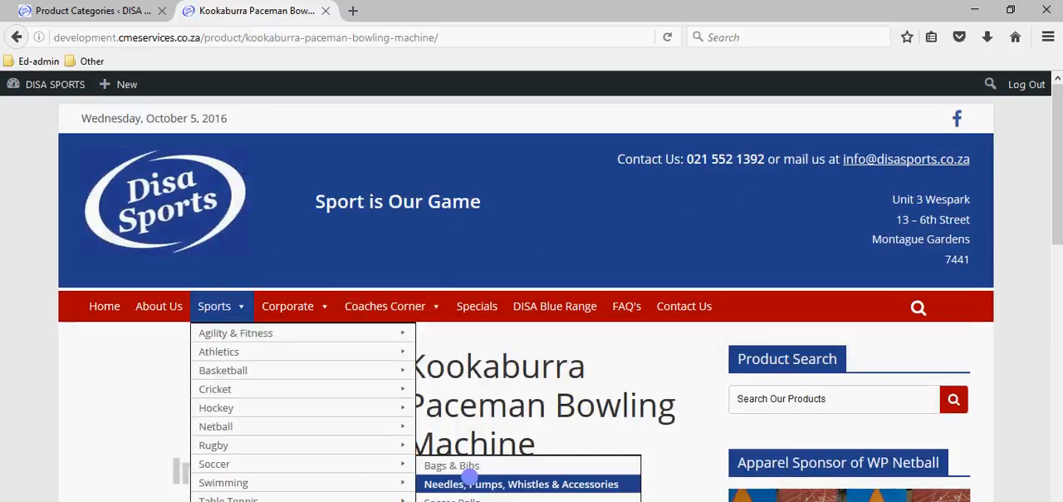
- Return to the admin site, open the Media Library and look through the uploaded product images and price list files
left_click(123, 11)
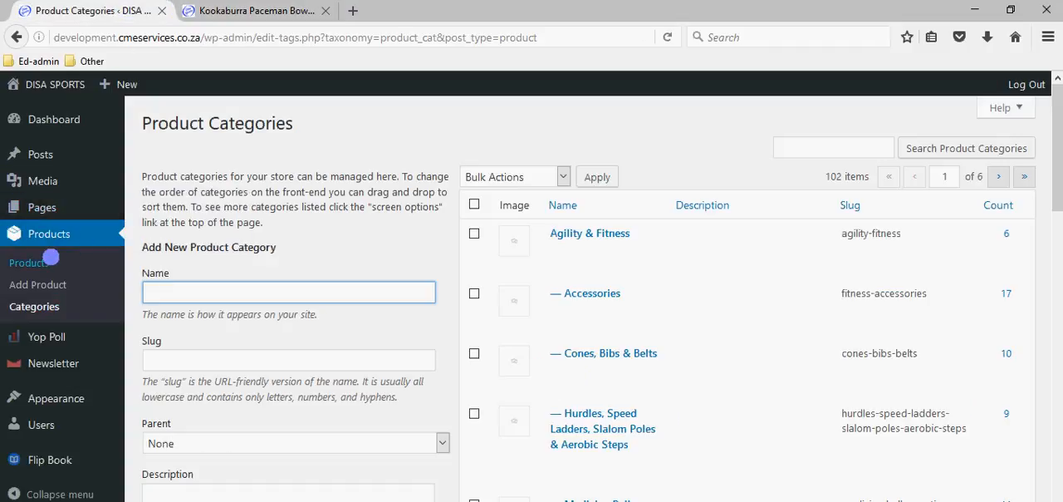
mouse_move(41, 188)
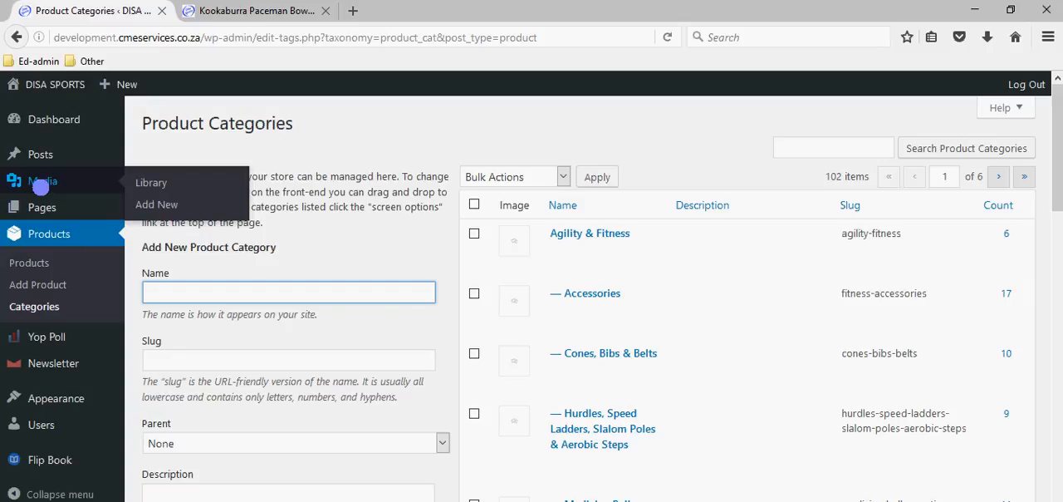
left_click(34, 183)
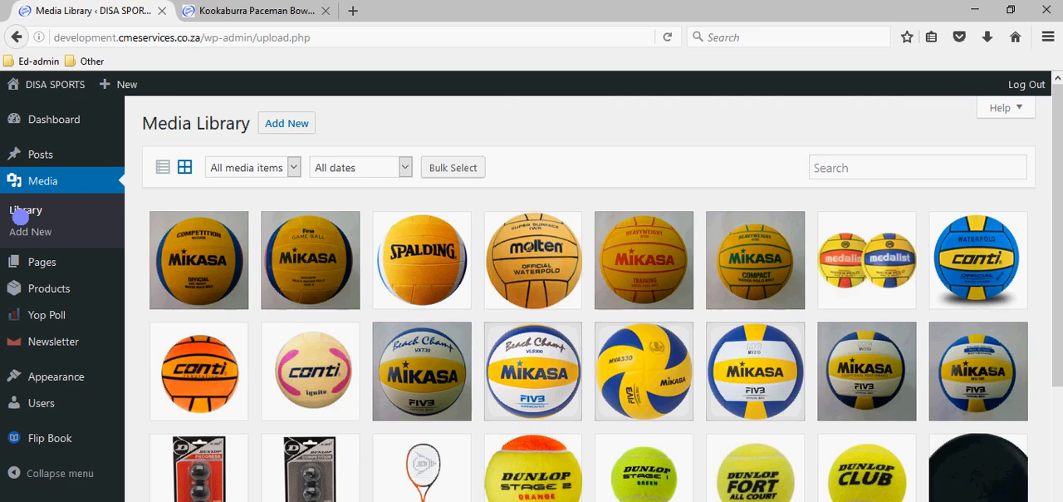
scroll(404, 259, "down", 15)
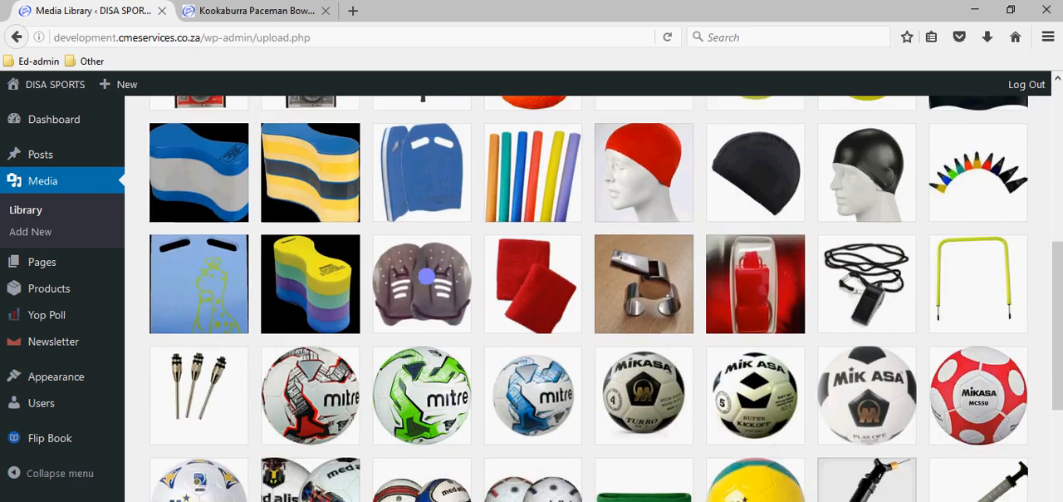
scroll(426, 275, "down", 3)
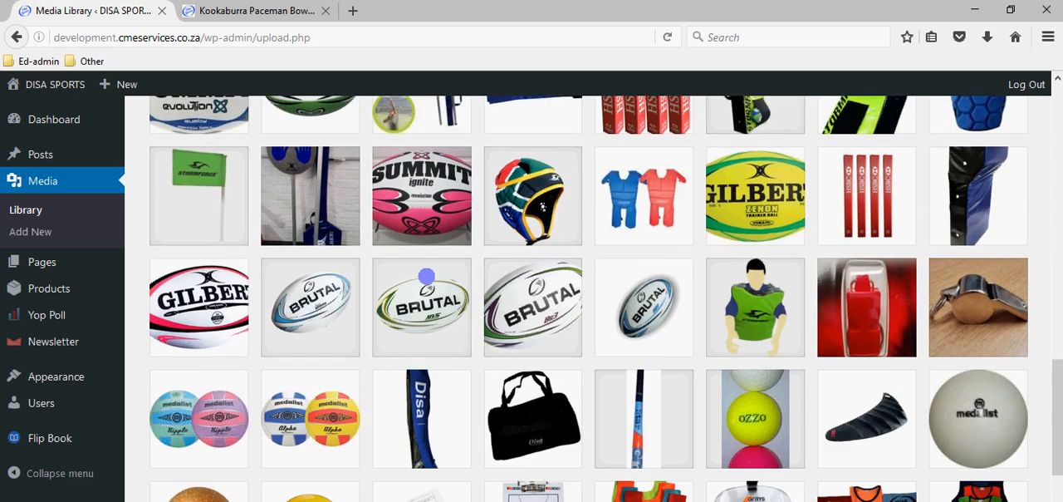
scroll(427, 276, "down", 9)
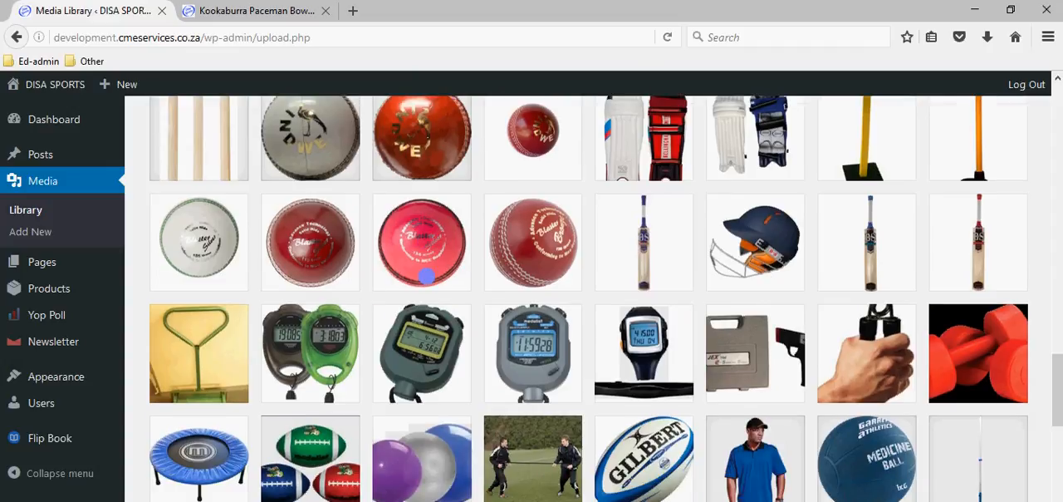
scroll(426, 276, "down", 6)
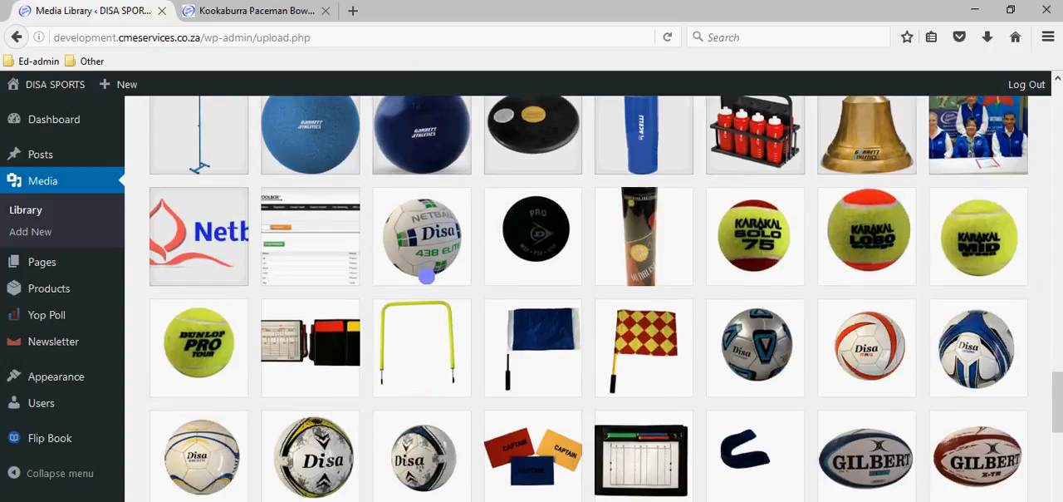
scroll(426, 276, "down", 1)
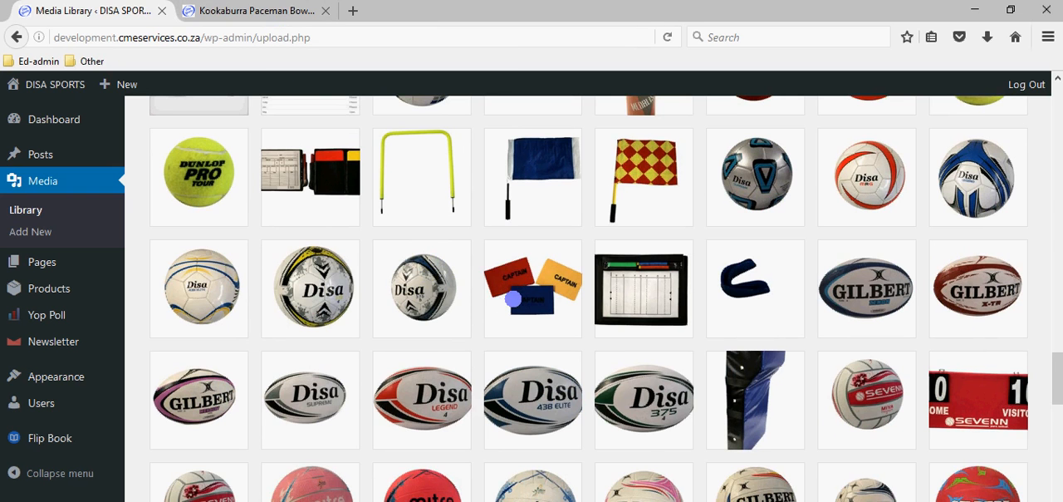
scroll(513, 299, "down", 7)
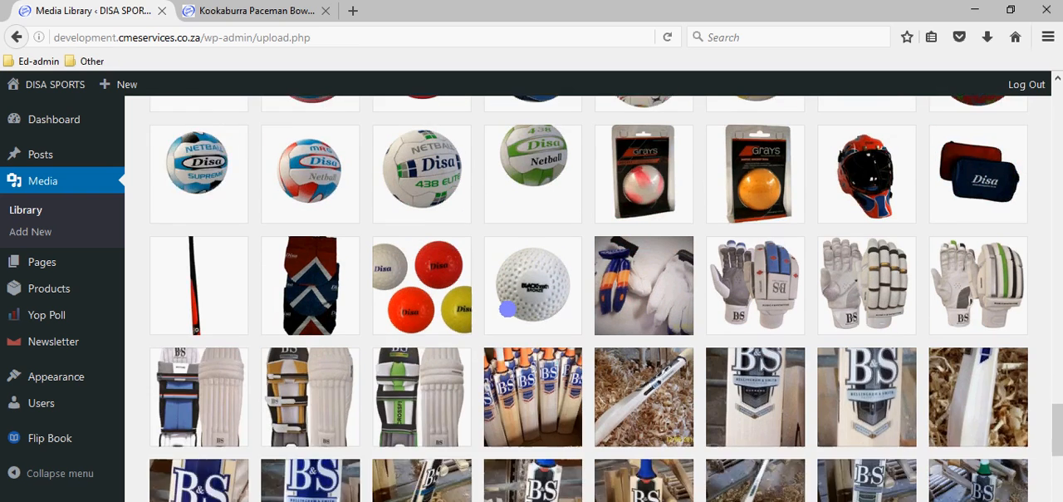
scroll(506, 309, "down", 1)
scroll(506, 309, "down", 3)
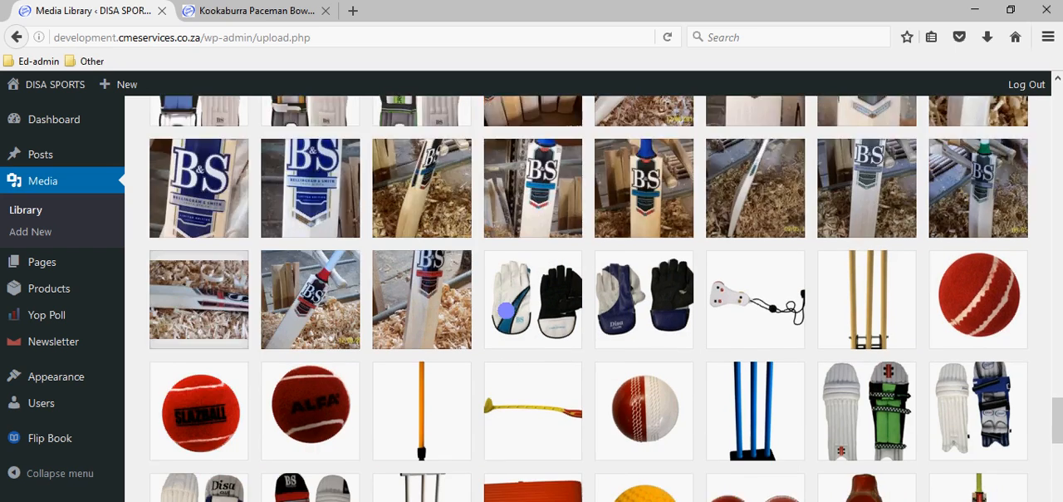
scroll(506, 310, "down", 2)
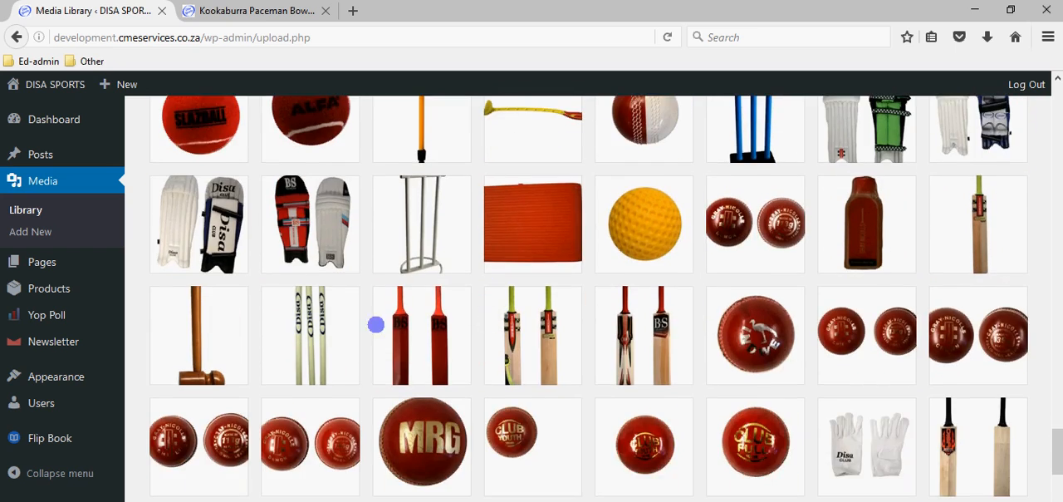
scroll(529, 307, "up", 4)
scroll(530, 309, "down", 3)
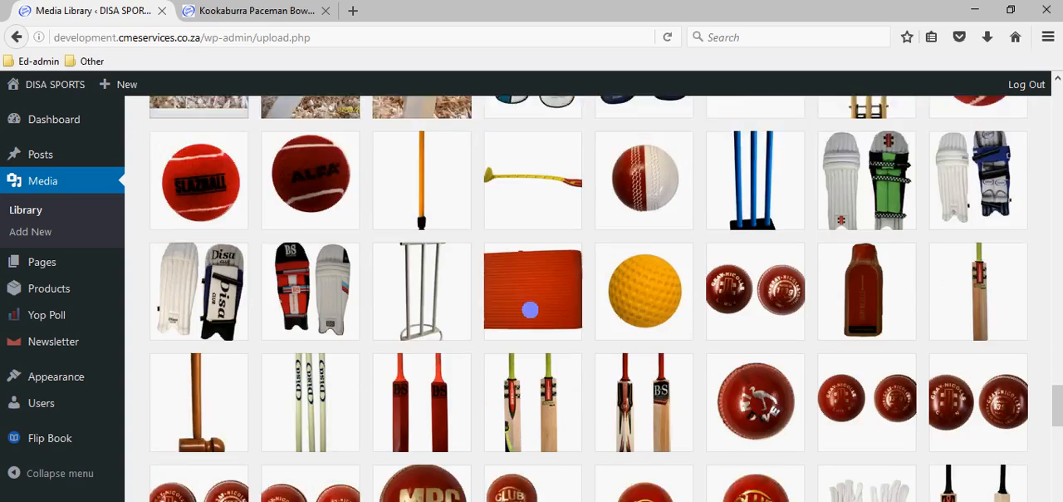
scroll(530, 309, "down", 8)
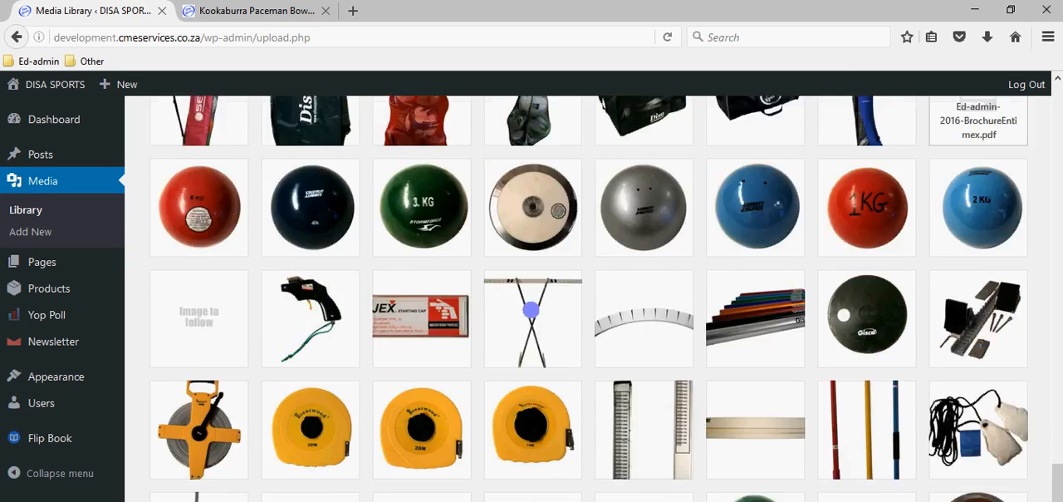
scroll(530, 310, "down", 6)
scroll(533, 309, "down", 8)
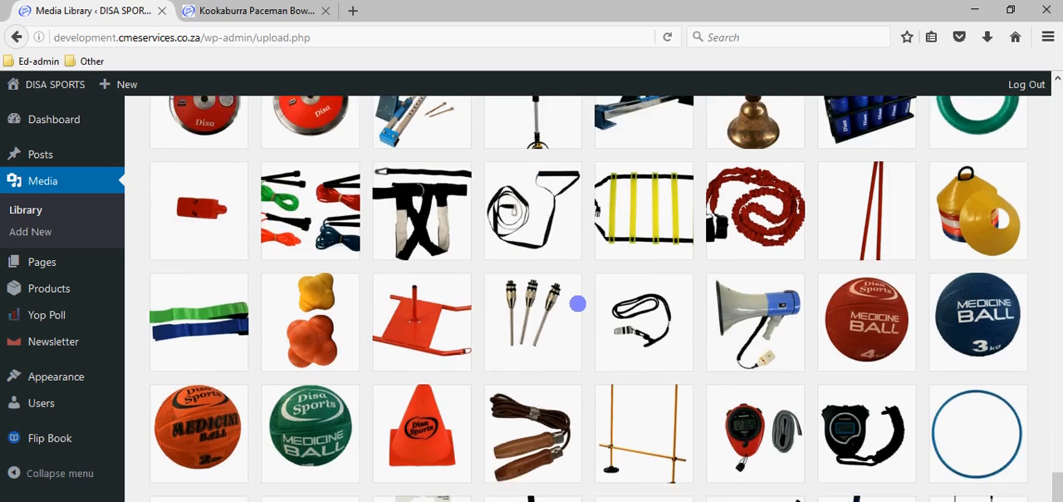
scroll(582, 309, "down", 5)
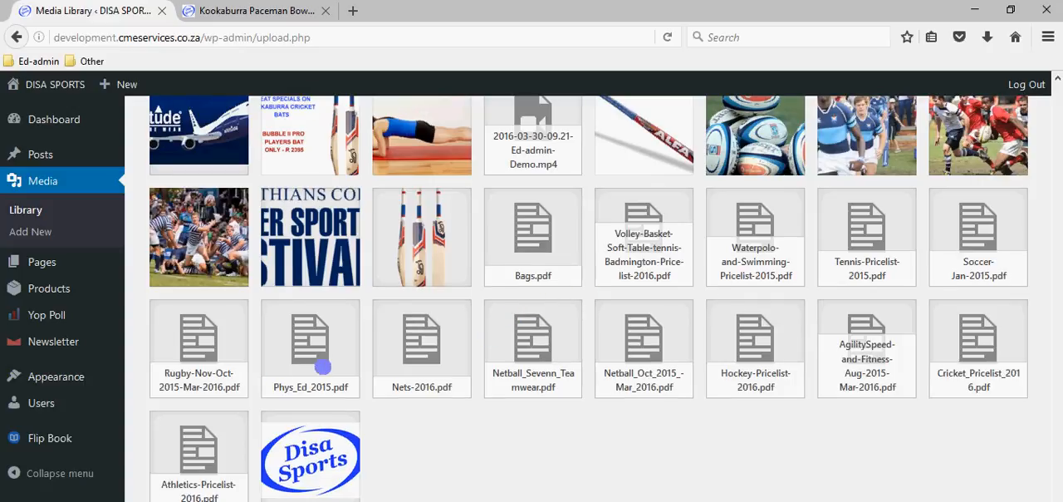
scroll(323, 366, "up", 6)
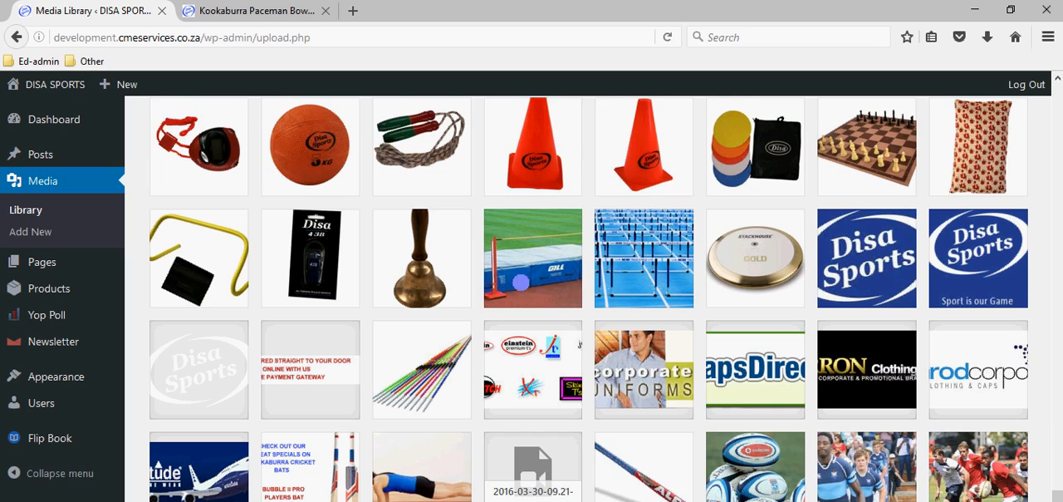
scroll(521, 282, "up", 2)
scroll(531, 333, "down", 10)
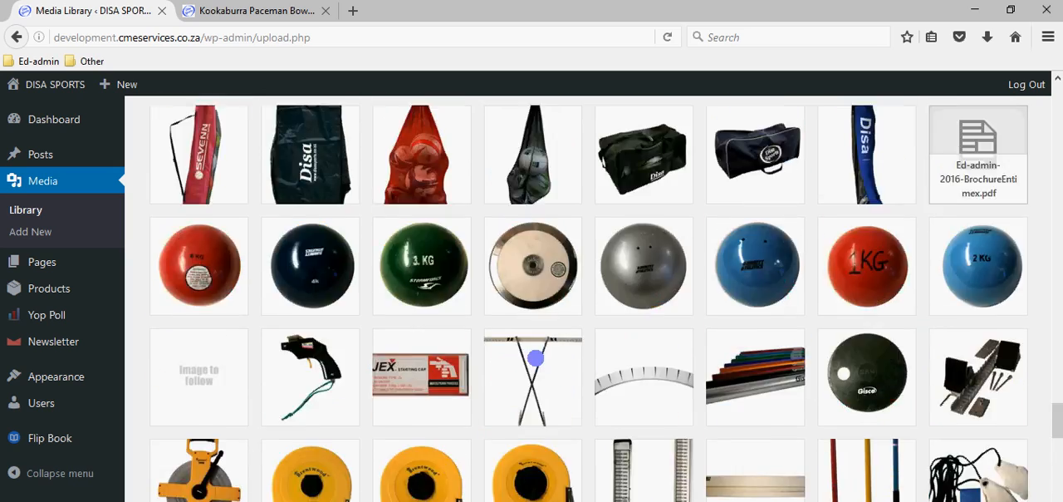
scroll(532, 358, "up", 20)
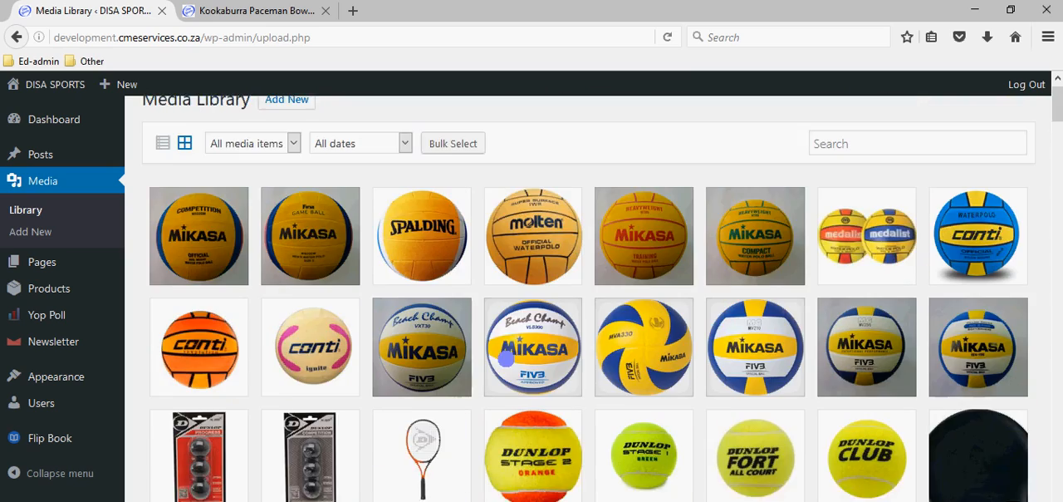
scroll(506, 358, "up", 1)
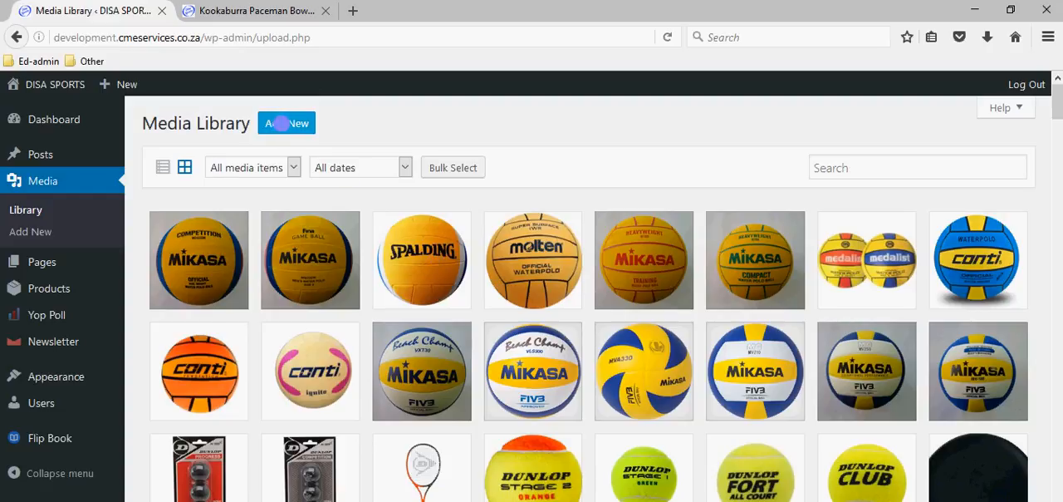
- Upload img005.jpg from the computer's Pictures folder as new media and view it in the Media Library
left_click(39, 232)
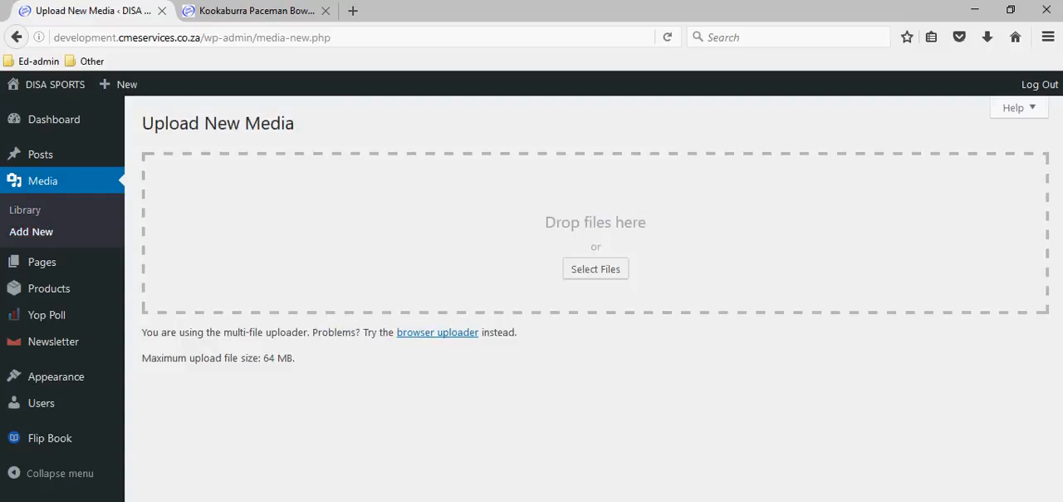
left_click(599, 270)
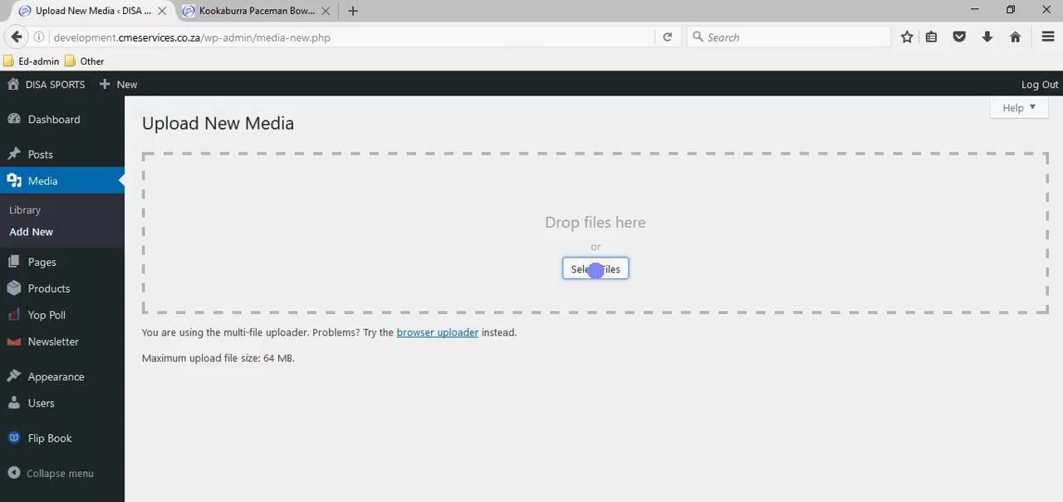
scroll(354, 258, "down", 1)
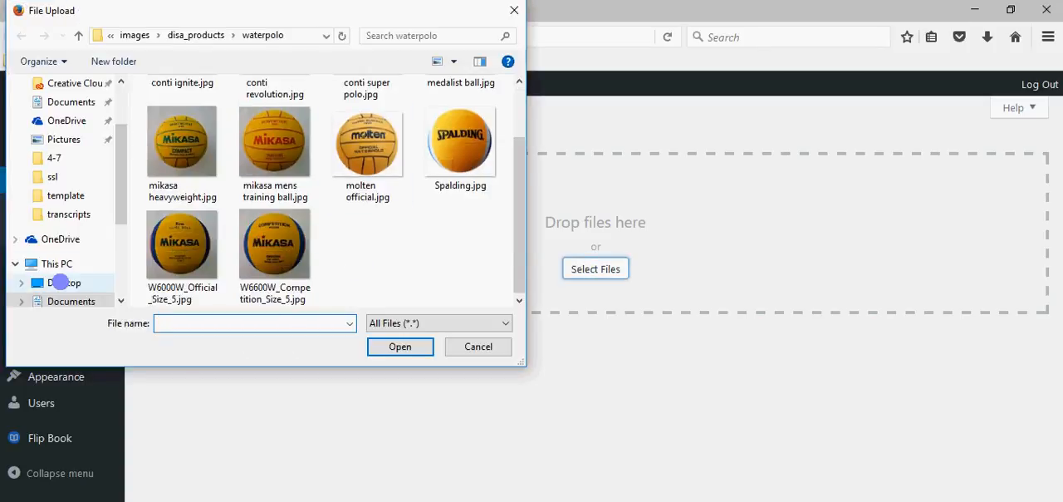
left_click(64, 283)
scroll(97, 231, "down", 2)
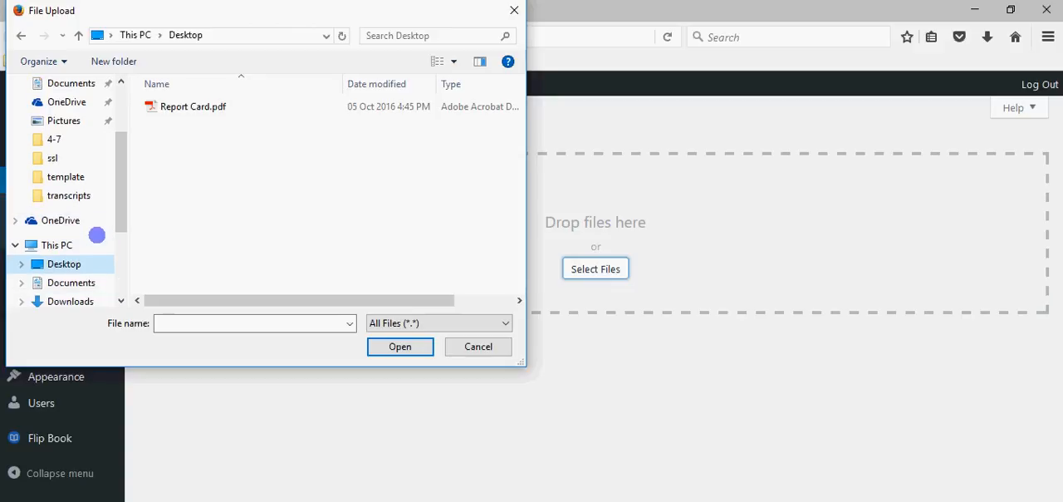
scroll(95, 237, "down", 4)
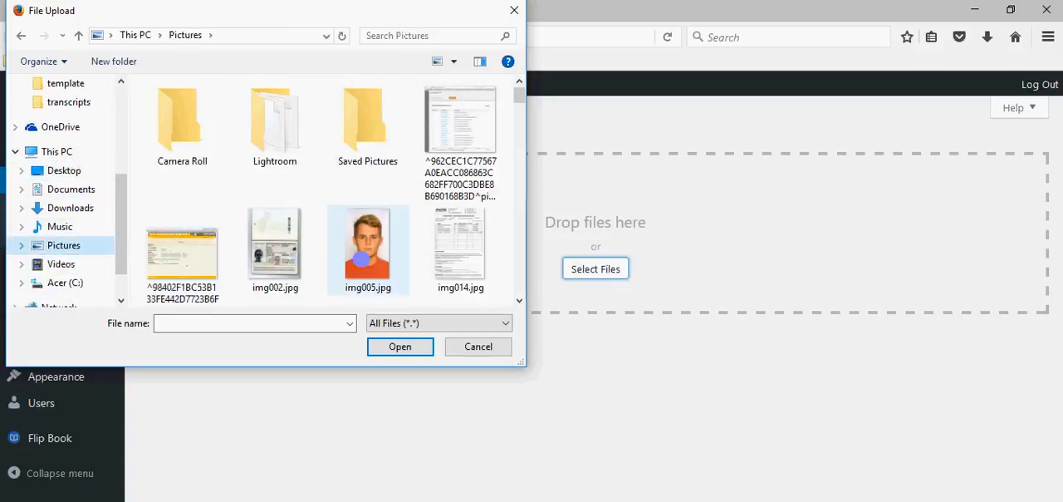
left_click(362, 260)
double_click(361, 260)
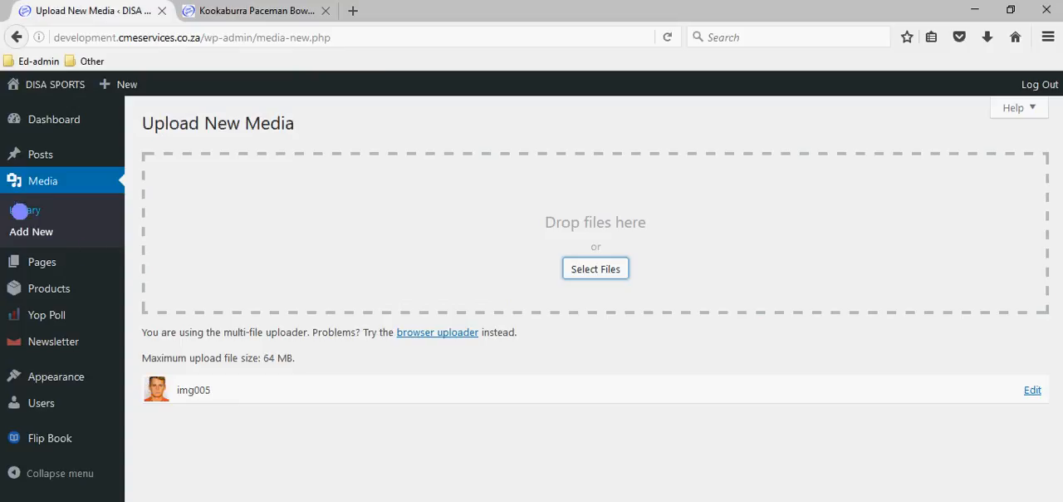
left_click(18, 211)
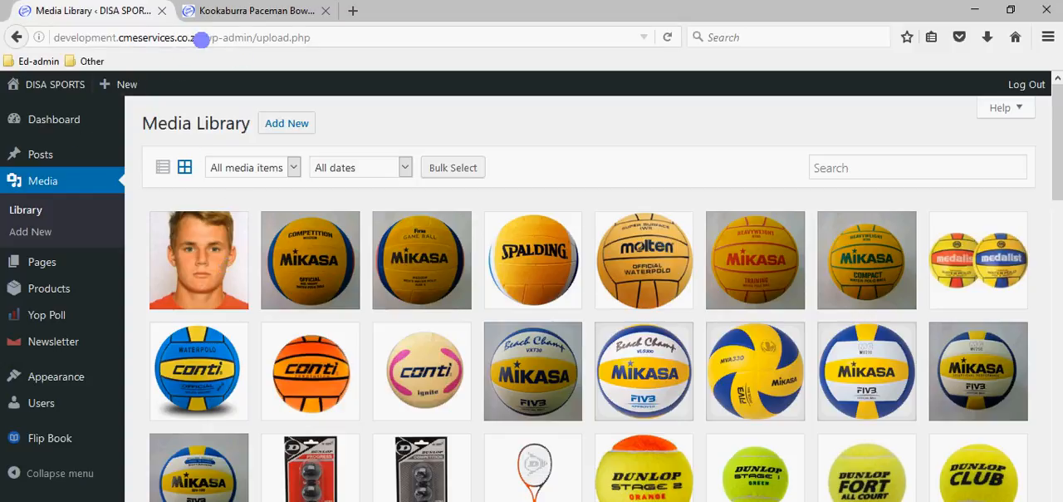
- Open the T-Bone Breakdown Retainer from the product list for editing
mouse_move(50, 306)
mouse_move(47, 288)
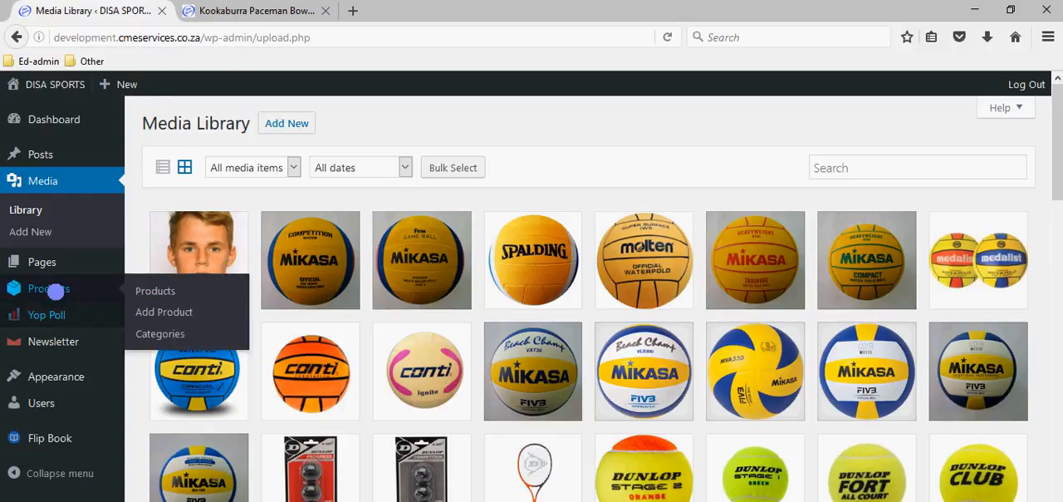
left_click(148, 290)
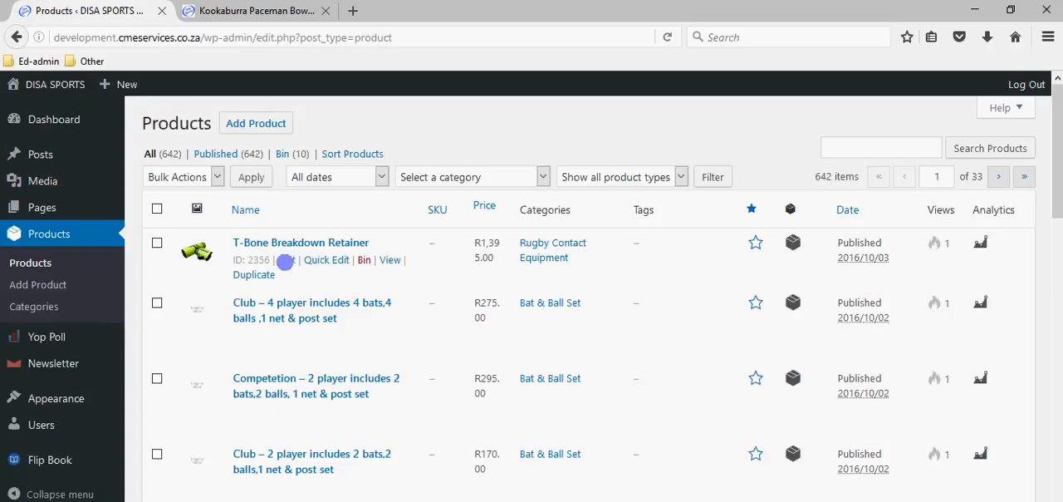
left_click(287, 260)
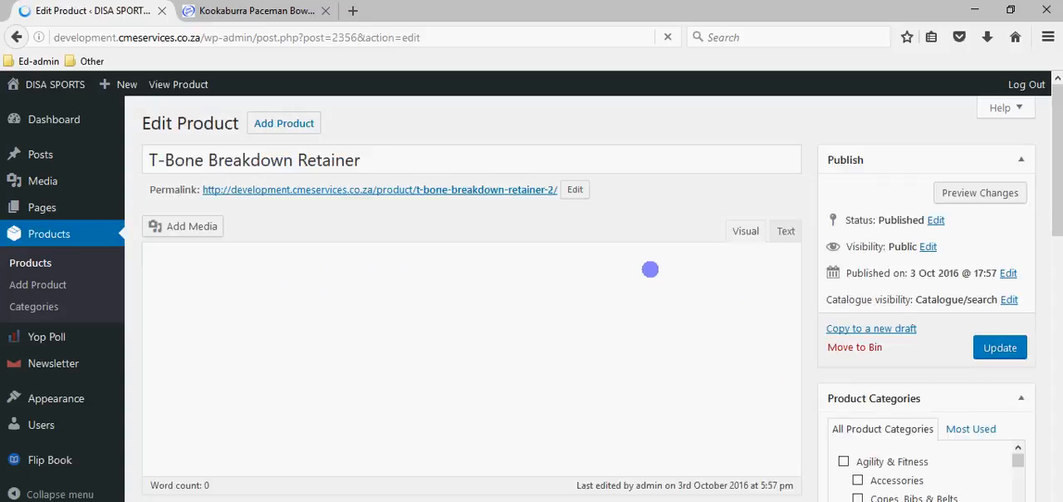
- Remove the current product image from the T-Bone Breakdown Retainer
scroll(859, 279, "down", 10)
scroll(872, 299, "down", 3)
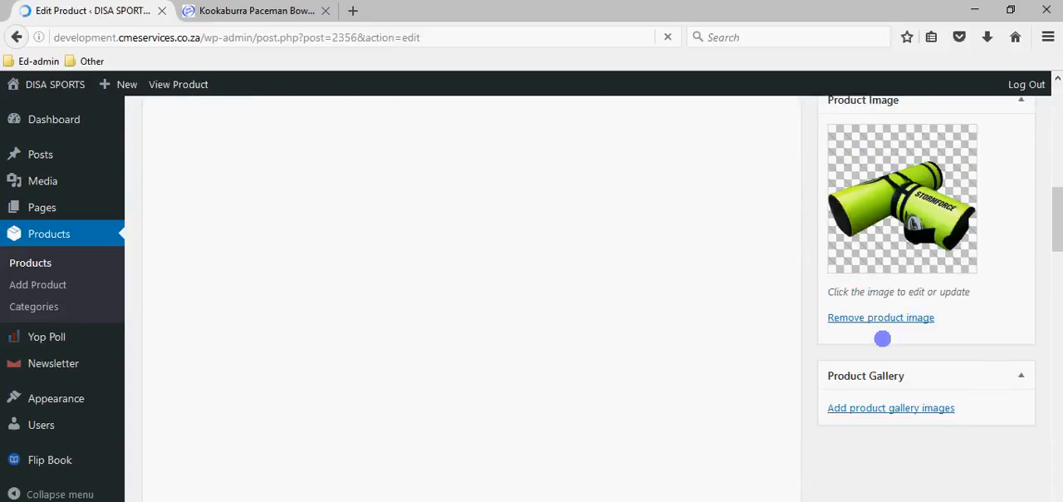
left_click(889, 319)
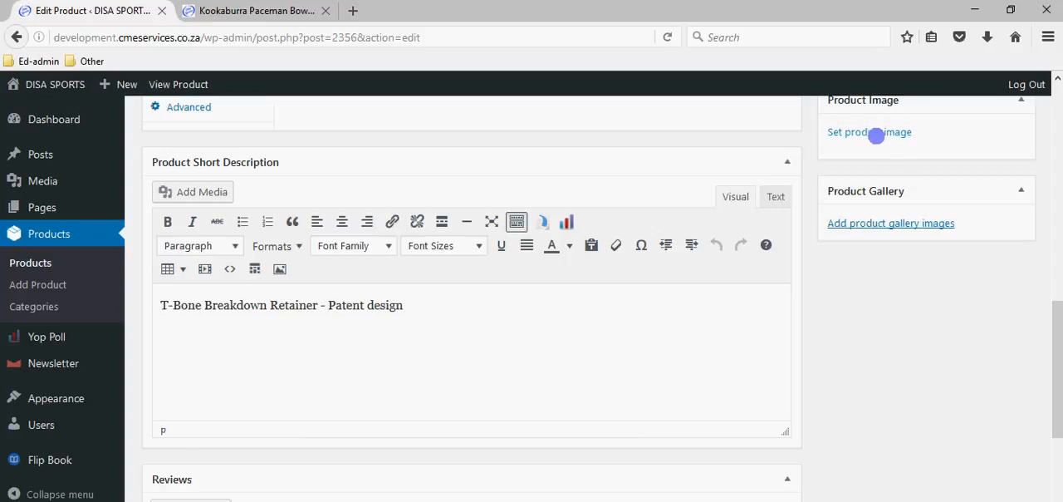
- Set t-bone-breakdown-trainer.png from the Media Library as the T-Bone Breakdown Retainer's product image
left_click(877, 133)
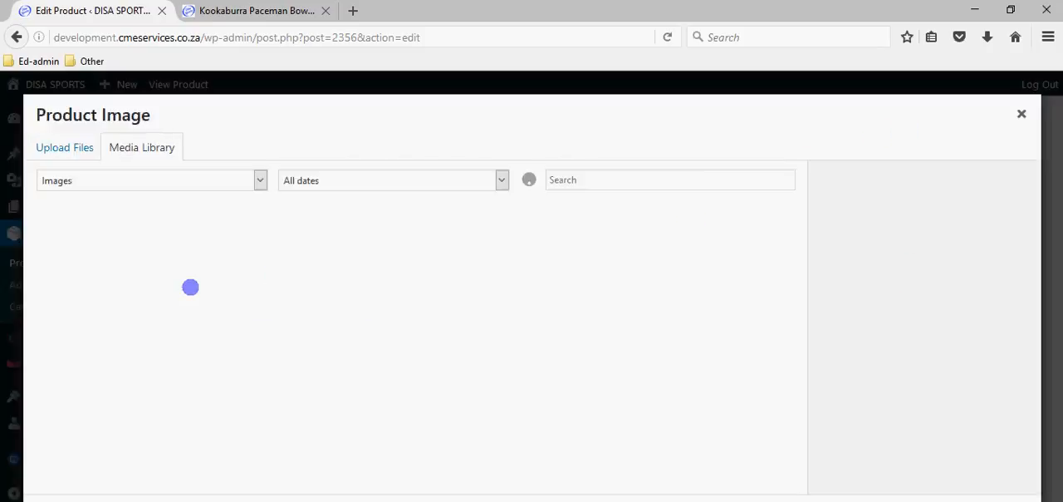
left_click(90, 260)
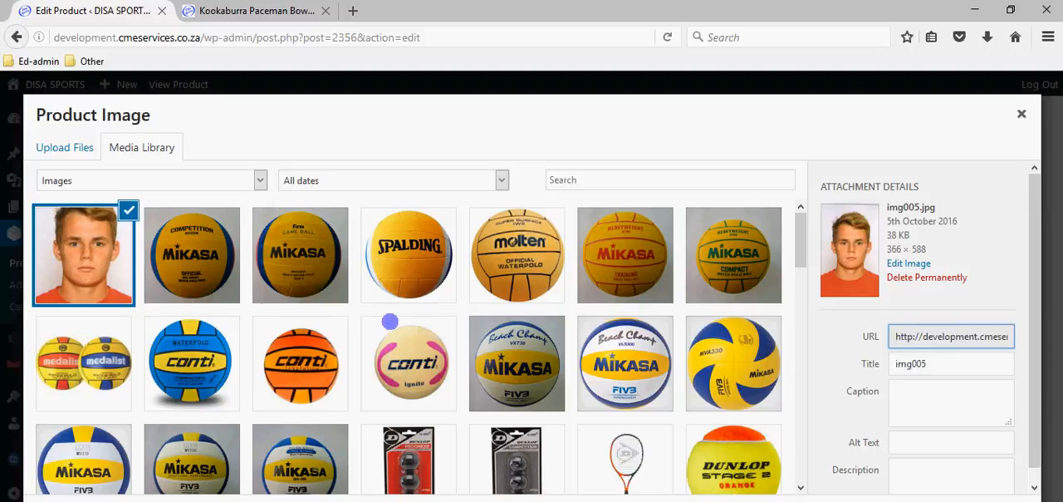
scroll(419, 296, "down", 3)
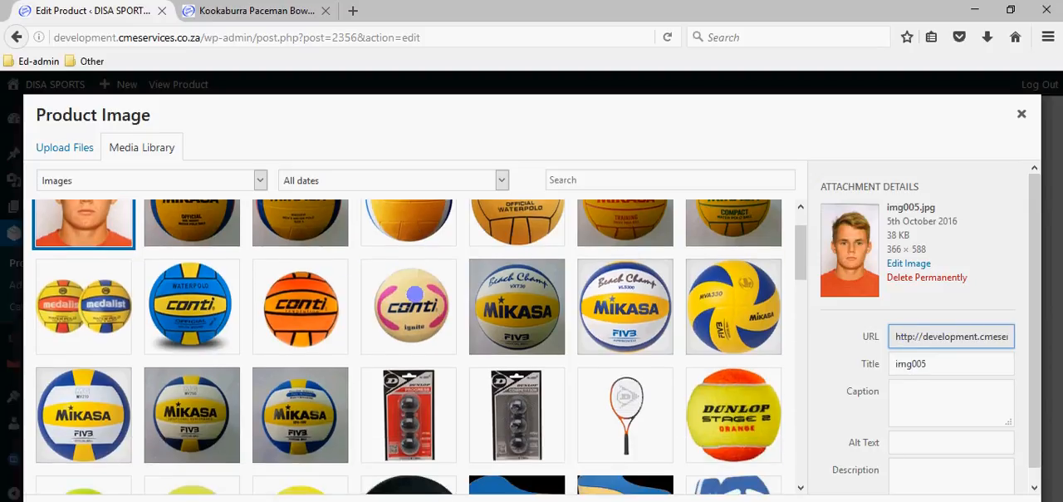
scroll(419, 296, "down", 10)
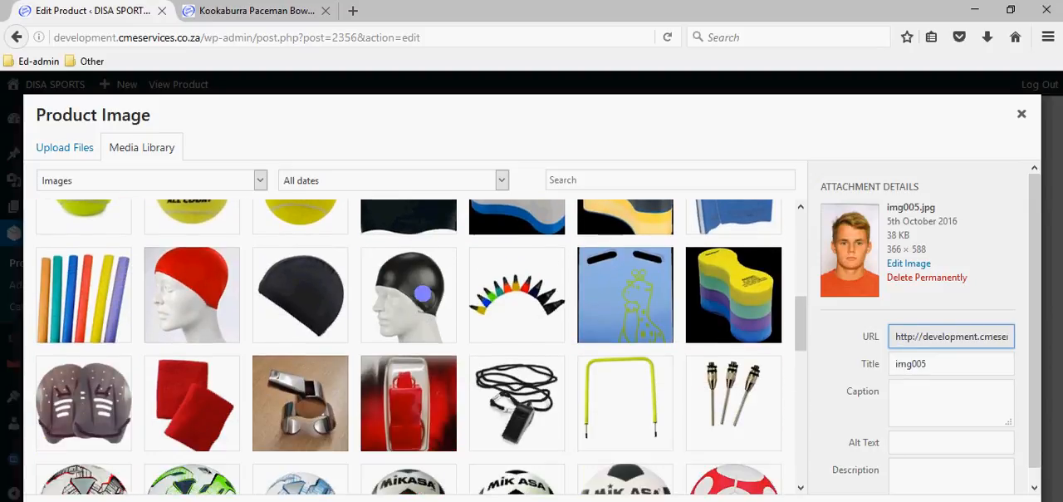
scroll(423, 292, "down", 8)
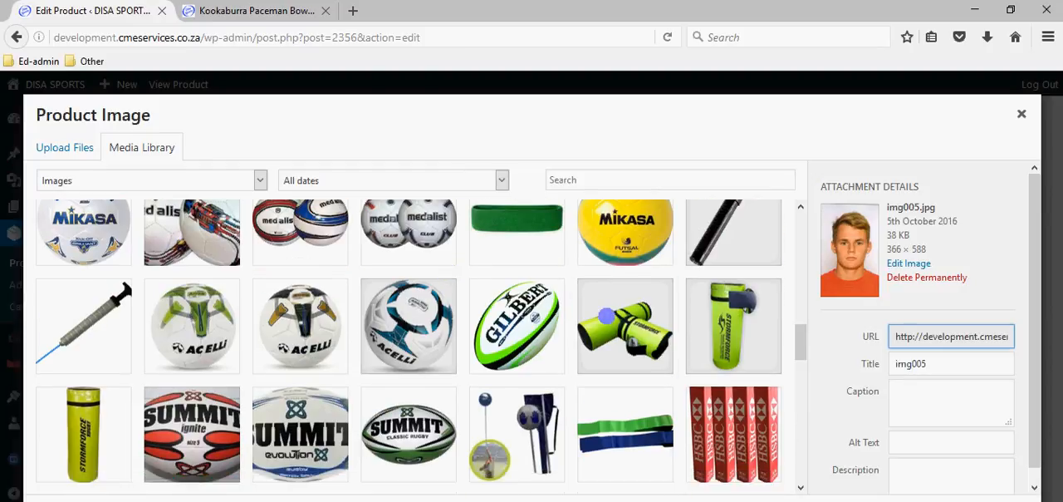
left_click(607, 315)
left_click(980, 500)
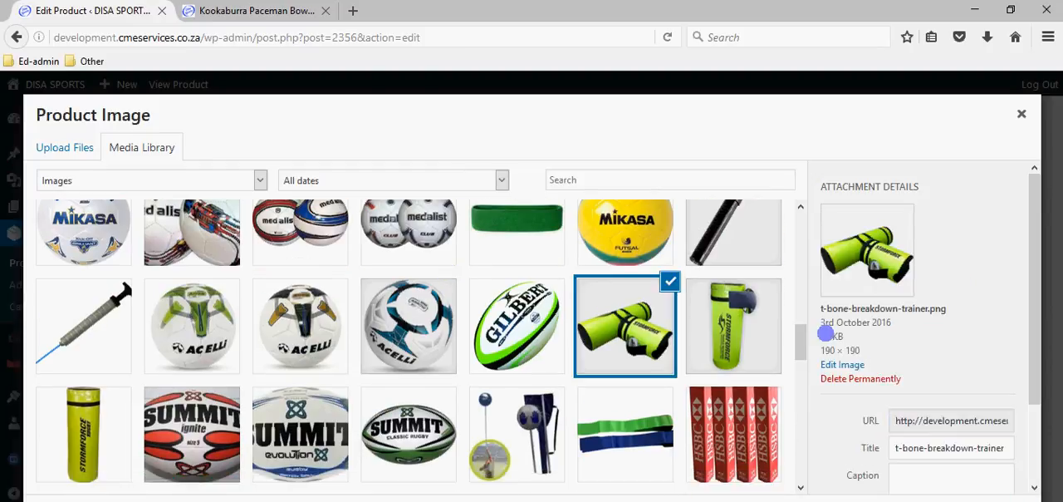
- Look over the product's categories and publishing options, and return to the product list
scroll(962, 294, "up", 10)
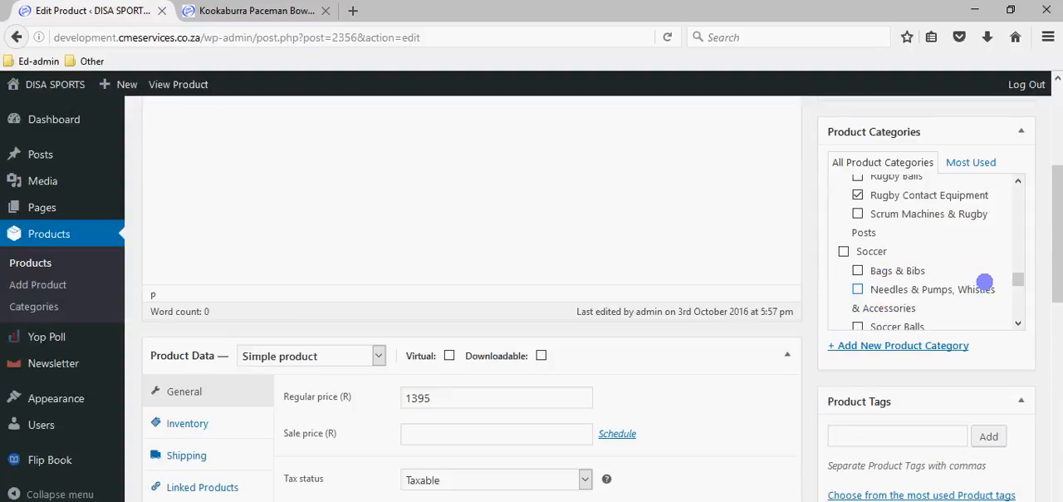
scroll(985, 280, "up", 6)
scroll(1011, 171, "up", 3)
scroll(973, 159, "up", 2)
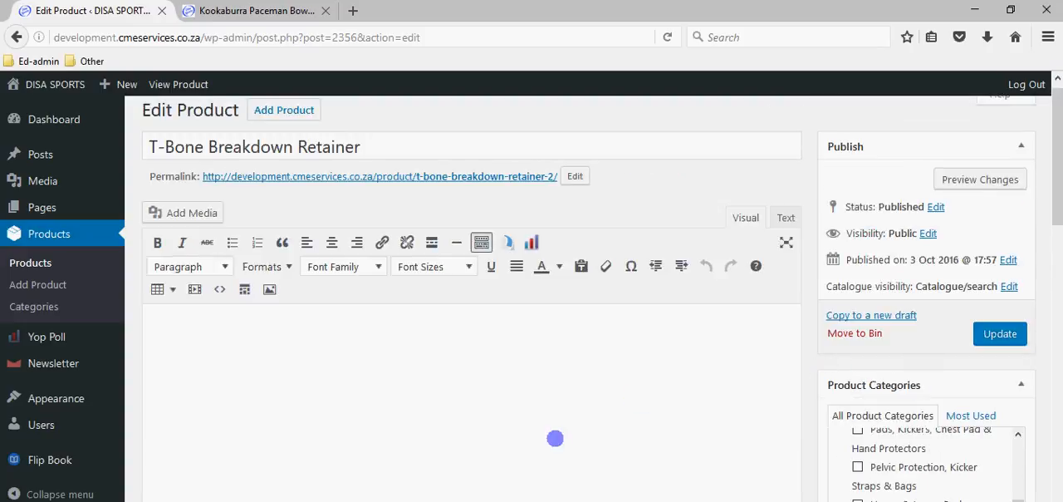
scroll(871, 434, "down", 3)
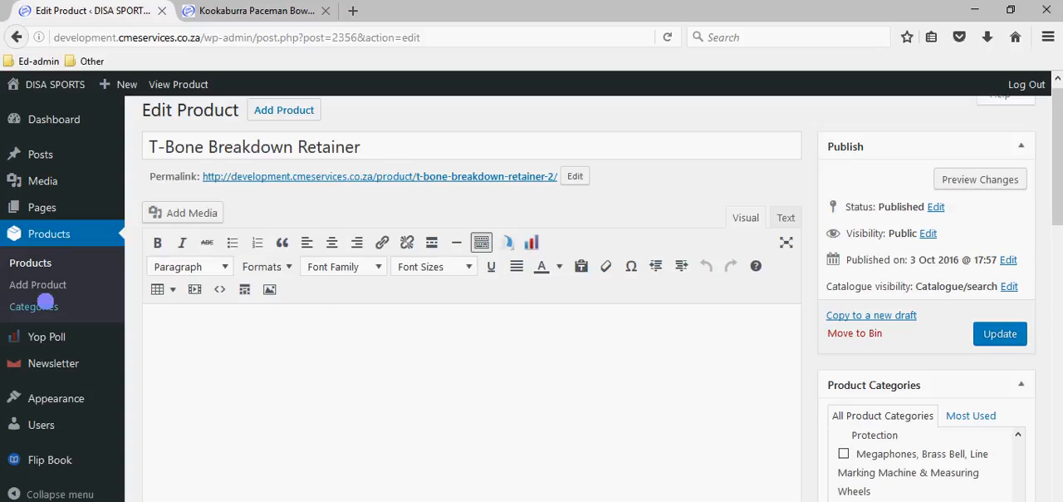
left_click(37, 263)
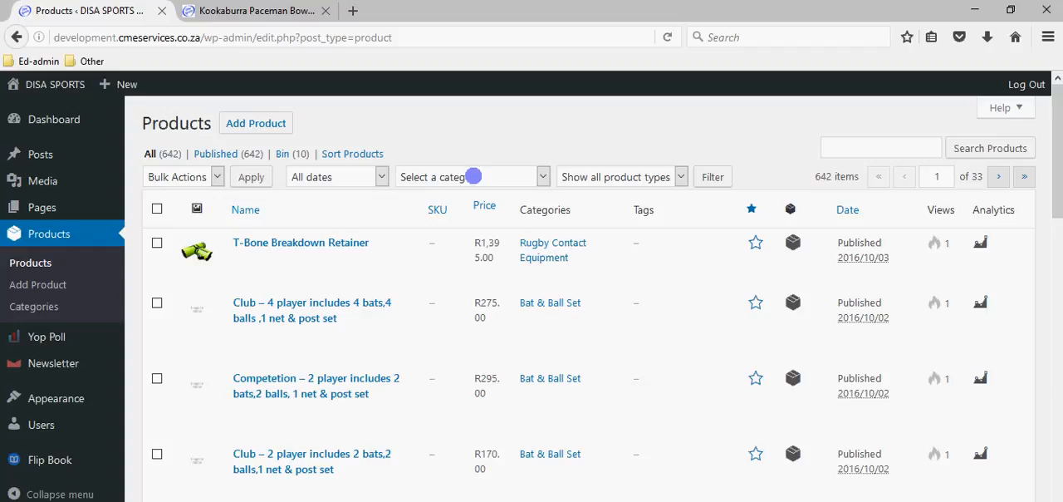
- Filter the product list by the Bowling Machines category
left_click(473, 176)
scroll(481, 249, "down", 3)
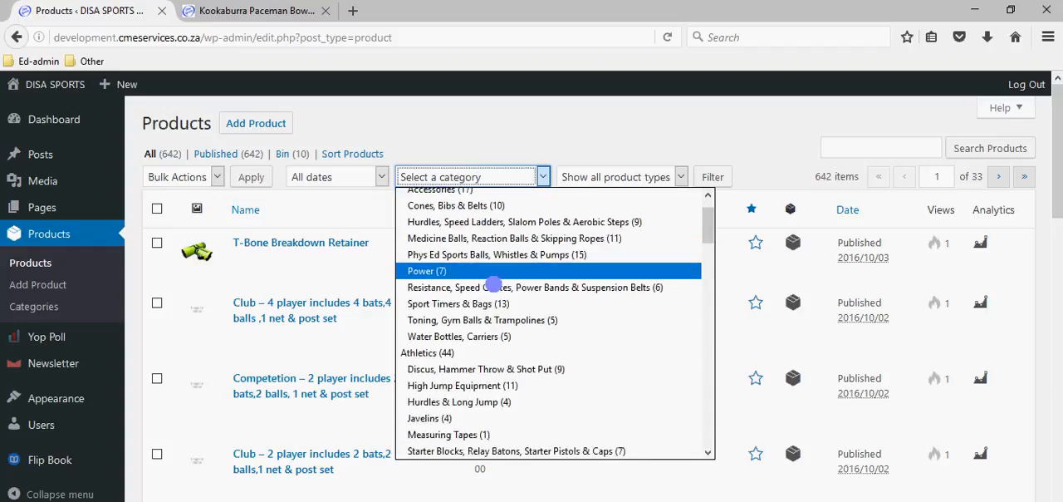
scroll(494, 284, "down", 2)
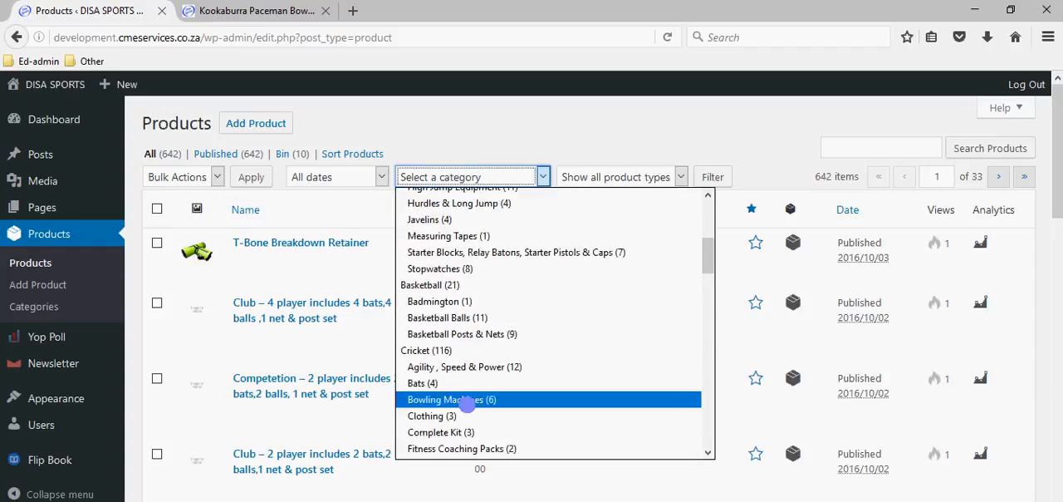
left_click(459, 437)
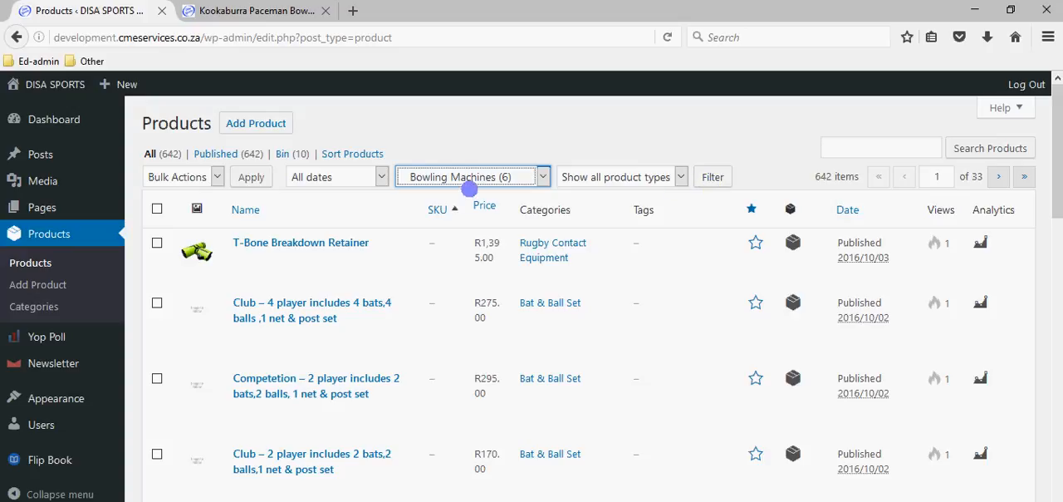
left_click(712, 177)
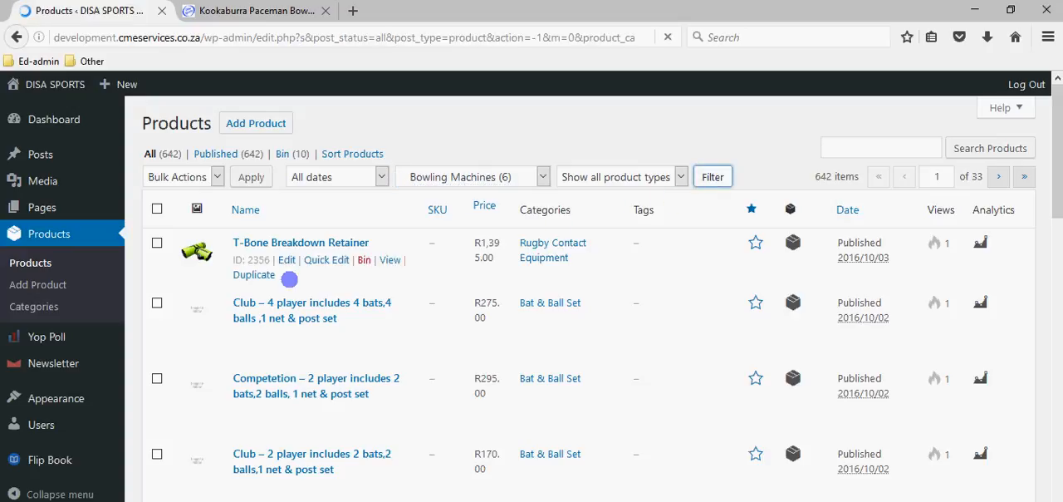
left_click(847, 148)
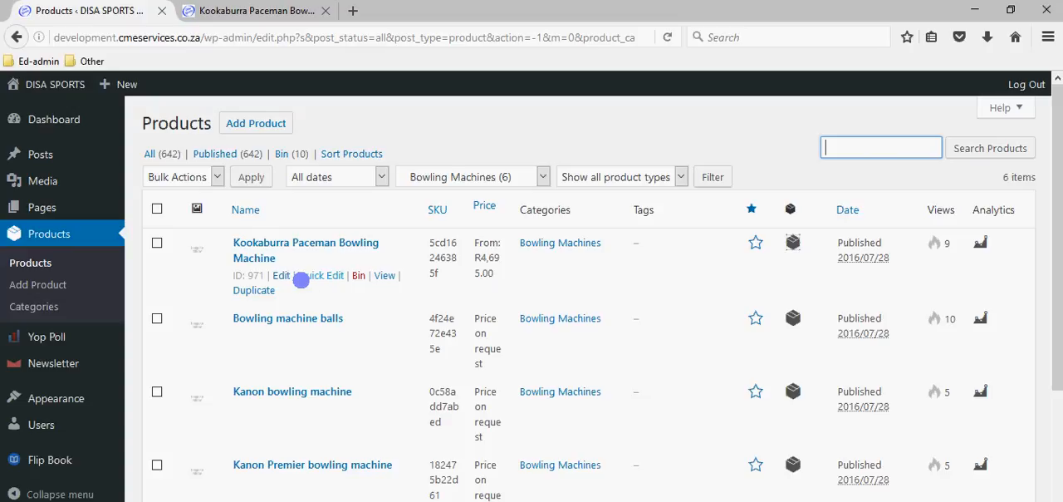
- Open the Kookaburra Paceman Bowling Machine for editing and keep its product type as Variable product
left_click(279, 275)
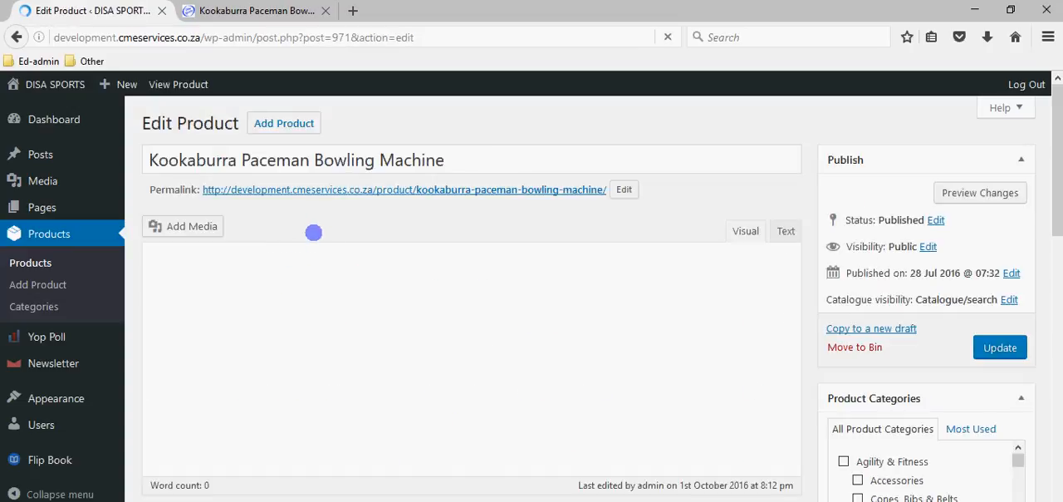
scroll(499, 341, "down", 5)
scroll(563, 265, "down", 1)
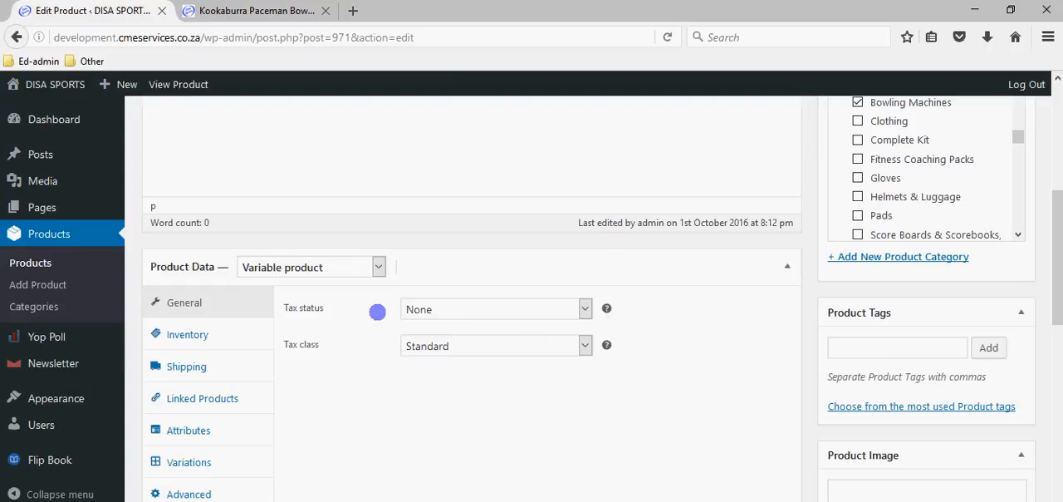
left_click(288, 272)
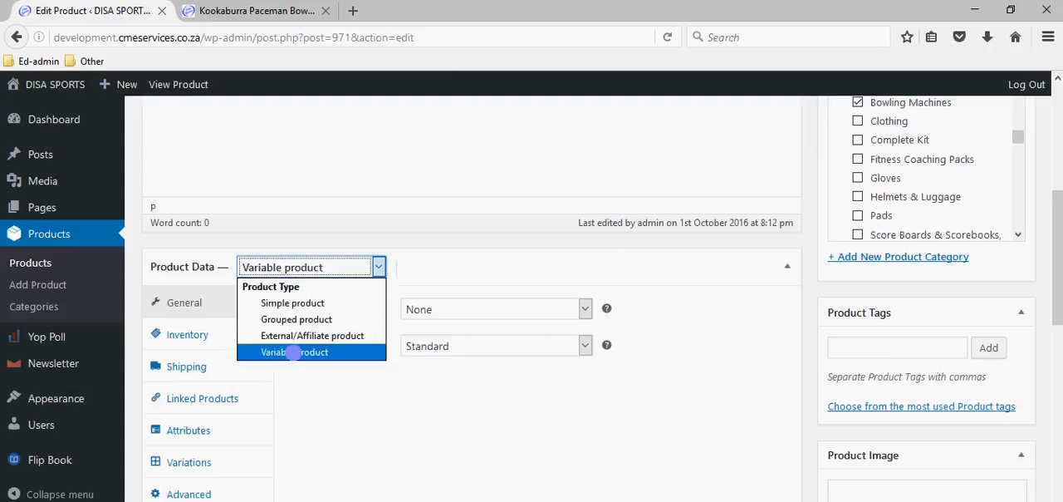
left_click(295, 352)
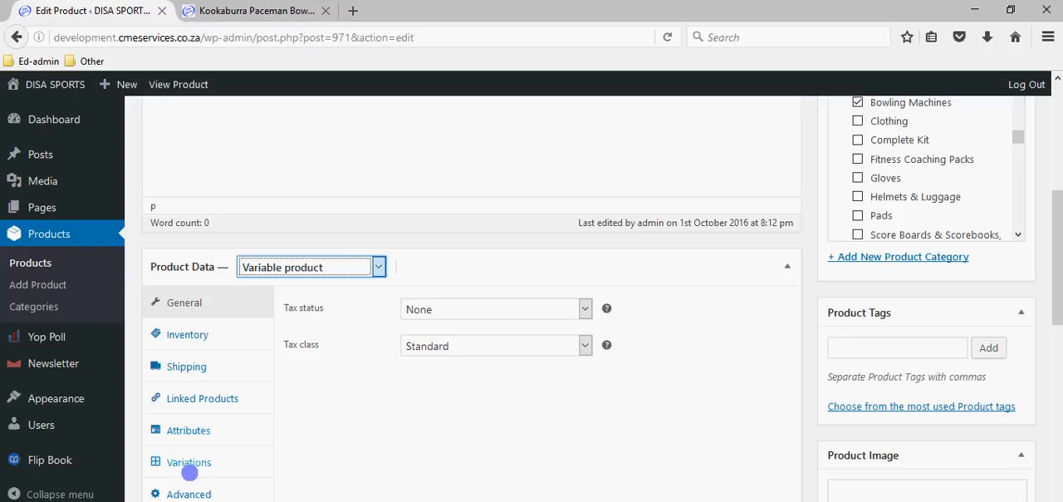
- Expand the product's Speed attribute and edit its values to read 90km/h |120km/h
left_click(188, 430)
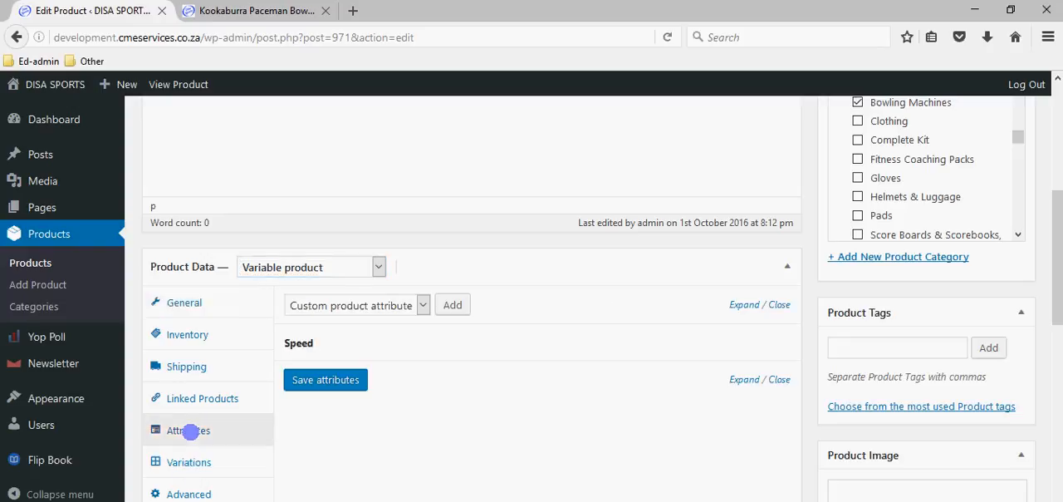
mouse_move(742, 336)
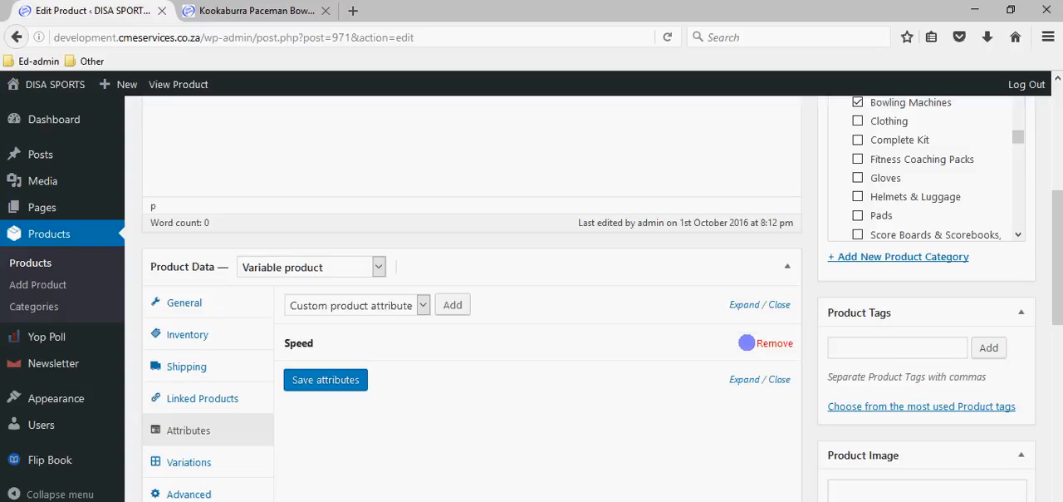
left_click(740, 340)
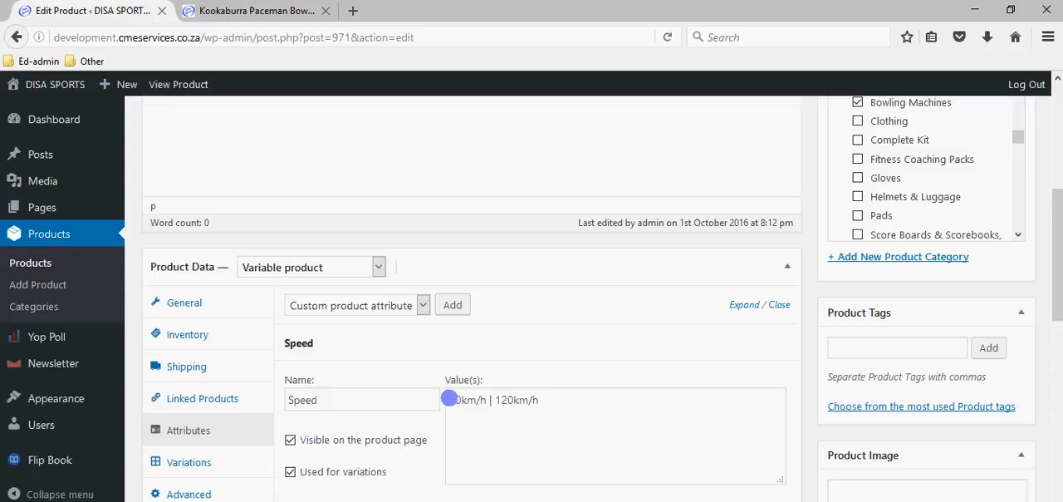
left_click_drag(449, 398, 551, 402)
left_click(548, 402)
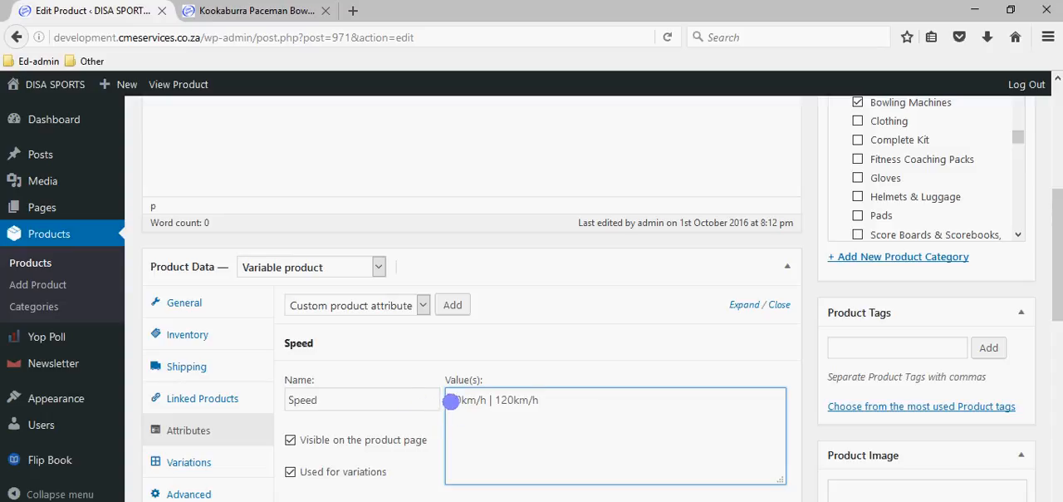
left_click_drag(462, 399, 497, 402)
left_click(550, 404)
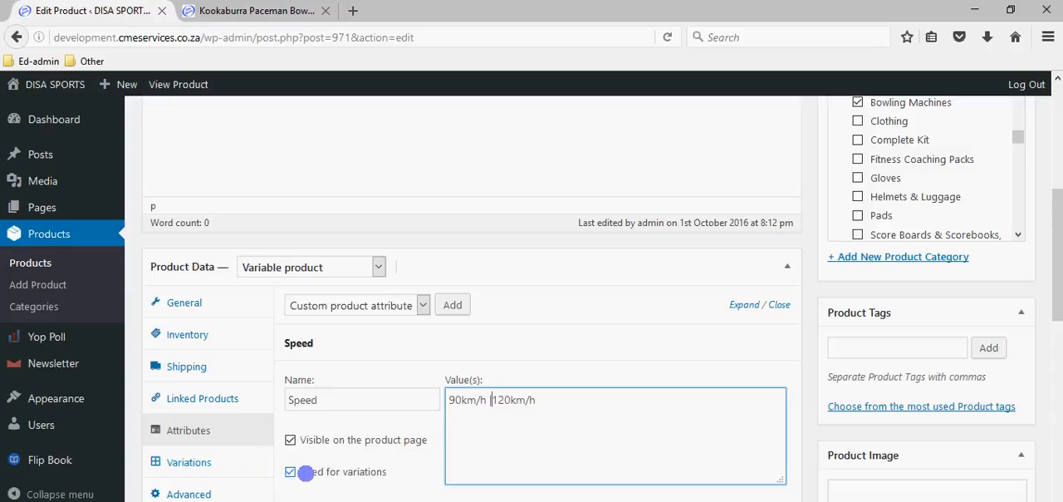
- Expand the product's variations and look at the regular and sale price fields of the 90km/h variation
left_click(186, 463)
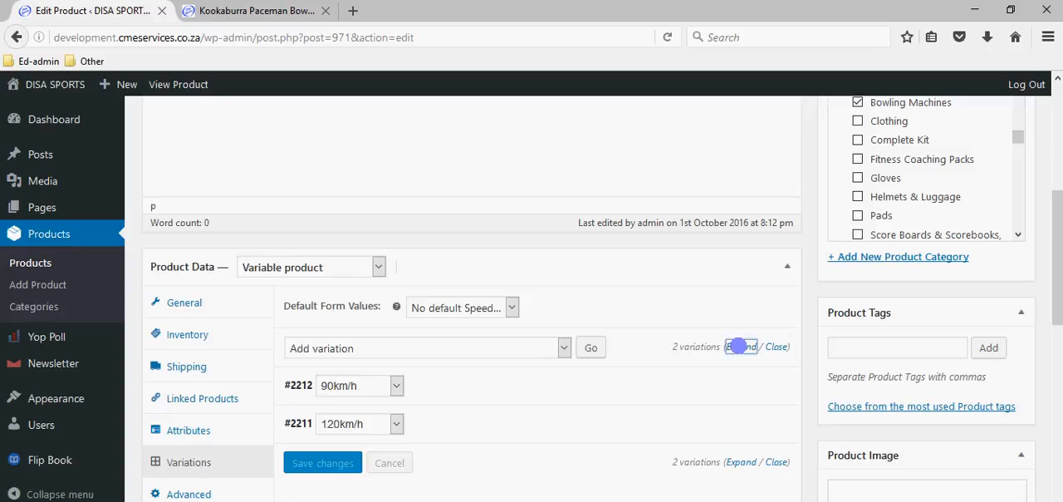
left_click(739, 346)
scroll(371, 342, "down", 2)
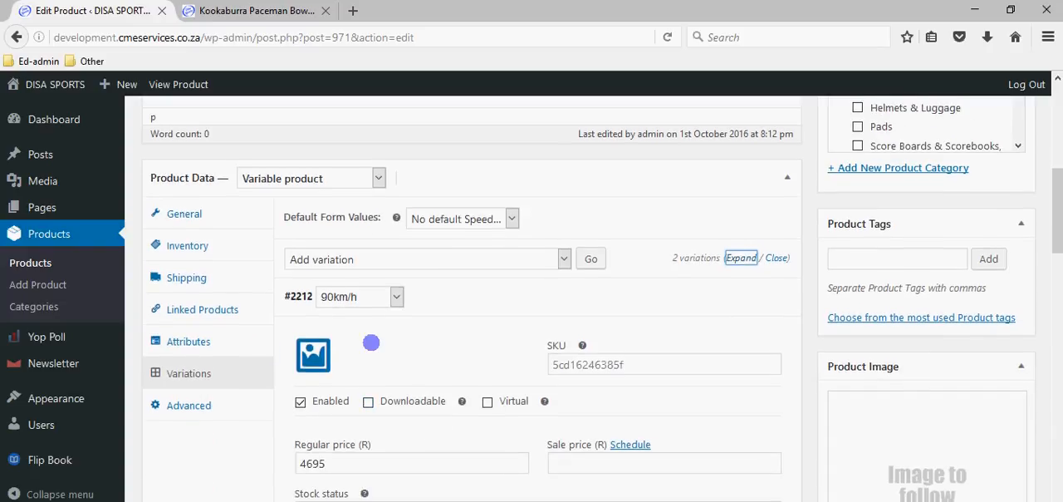
scroll(346, 303, "down", 2)
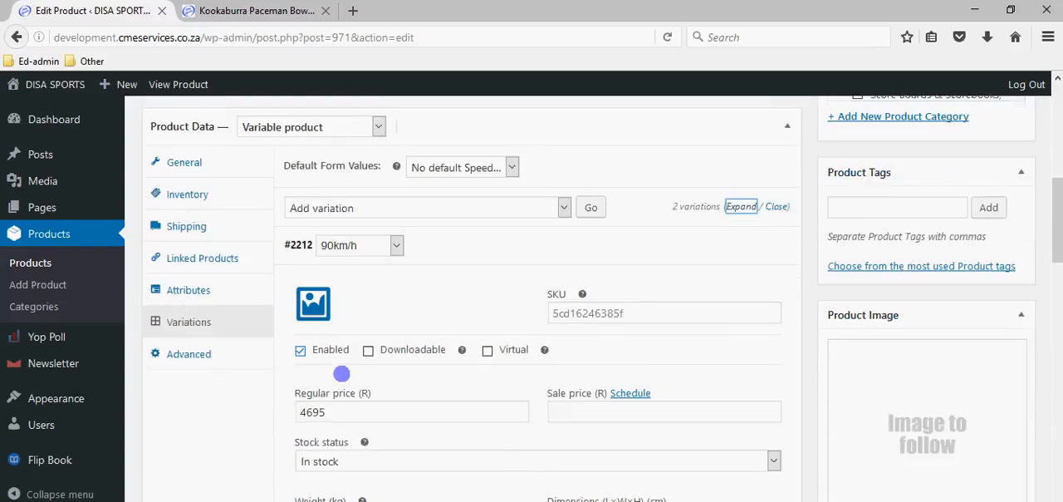
double_click(352, 373)
left_click(349, 374)
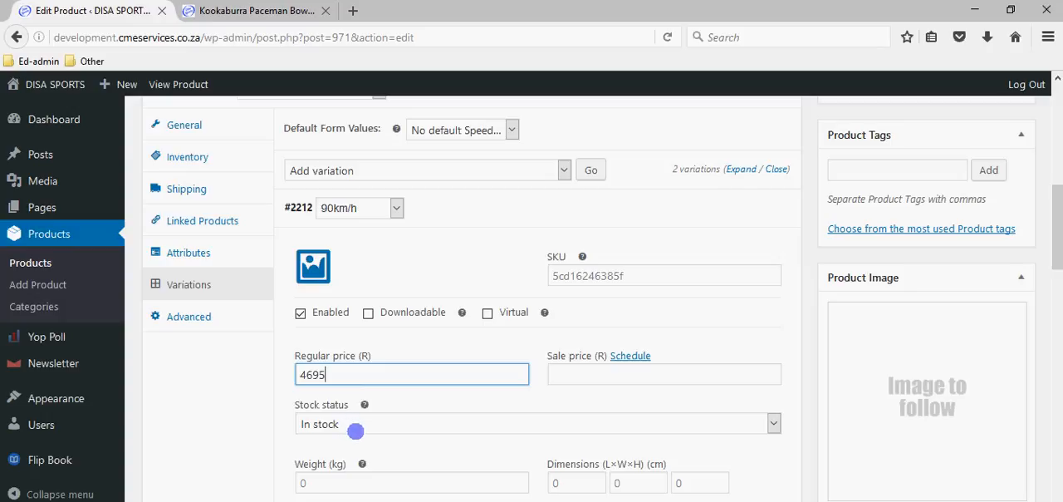
left_click(572, 375)
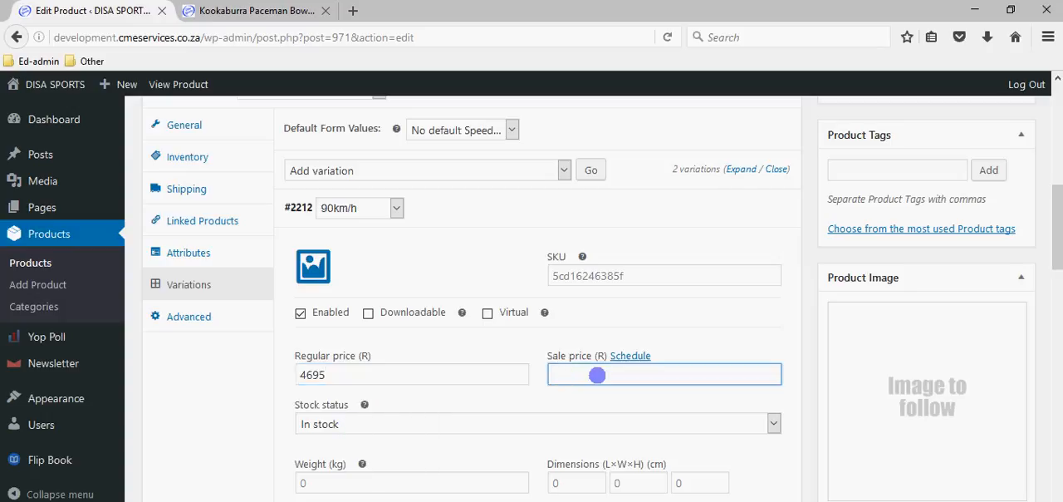
- Look through the 90km/h variation's stock, shipping and tax options, and go to the 120km/h variation's regular price
scroll(402, 385, "down", 2)
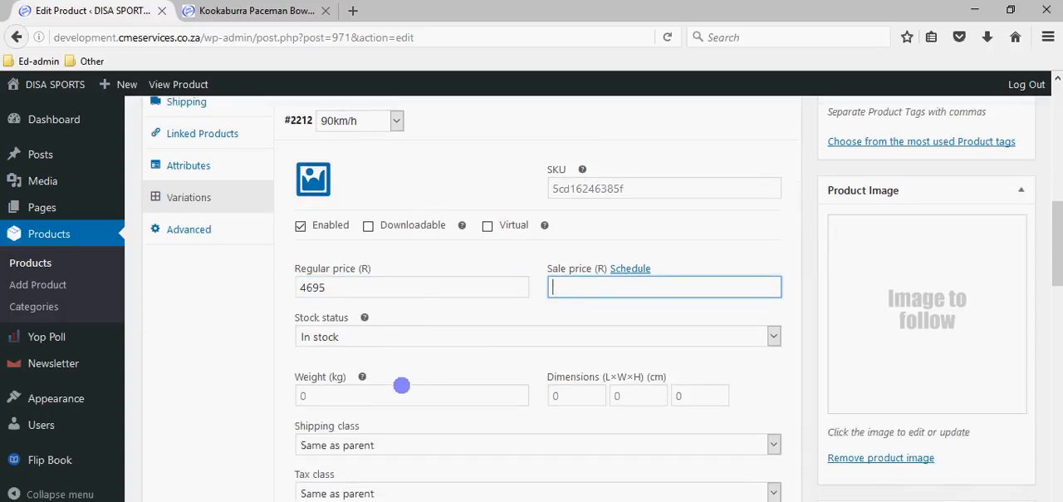
scroll(403, 382, "down", 3)
scroll(370, 275, "up", 2)
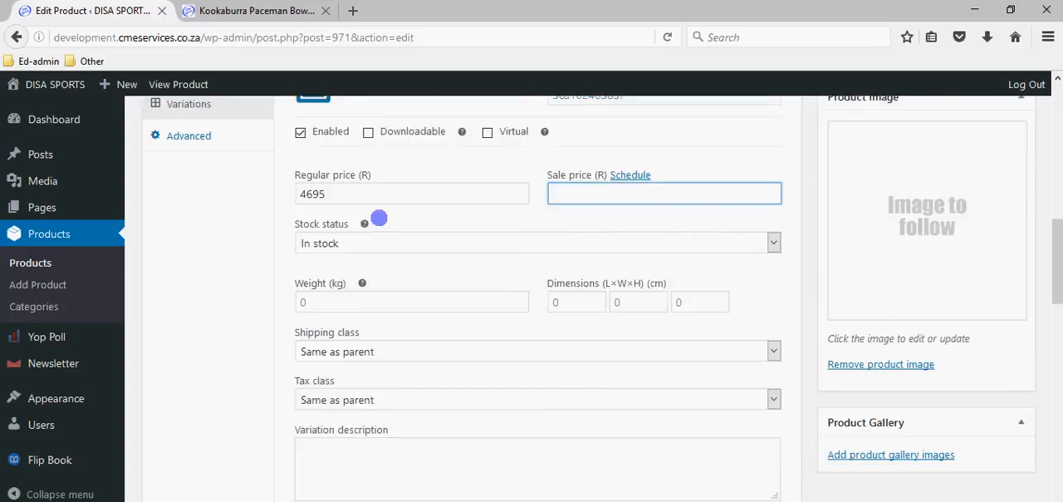
scroll(490, 446, "up", 2)
scroll(481, 491, "down", 6)
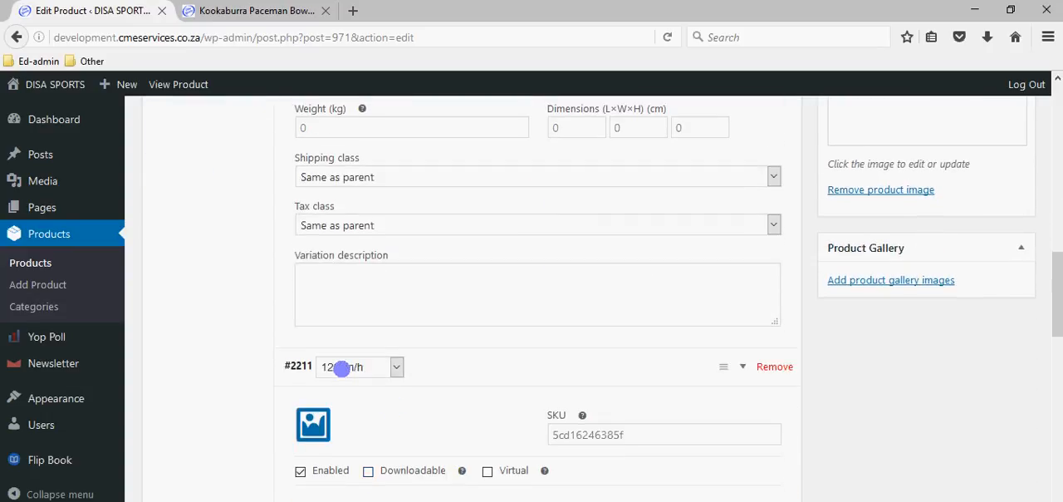
scroll(341, 367, "down", 6)
left_click(336, 266)
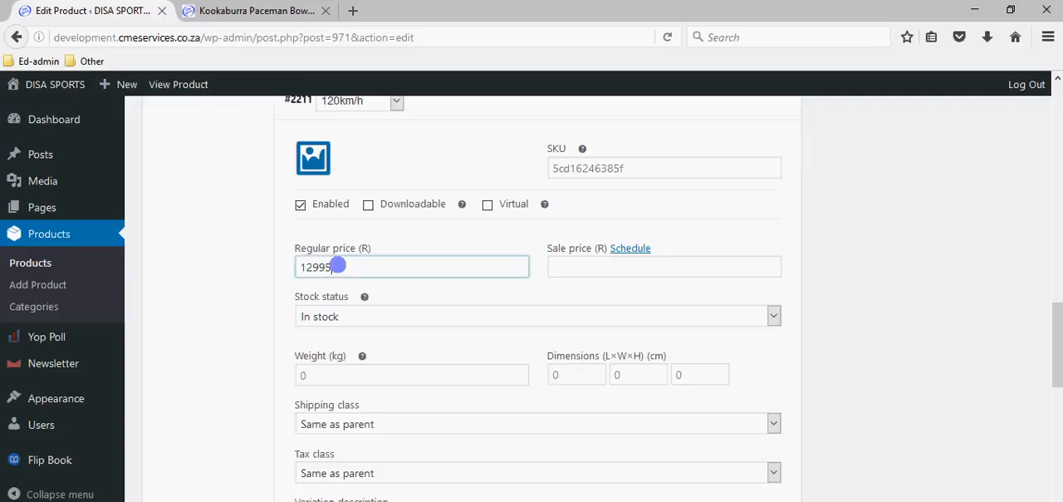
- Look through the 120km/h variation's regular price, stock, shipping, tax and description fields
double_click(337, 266)
scroll(304, 361, "up", 2)
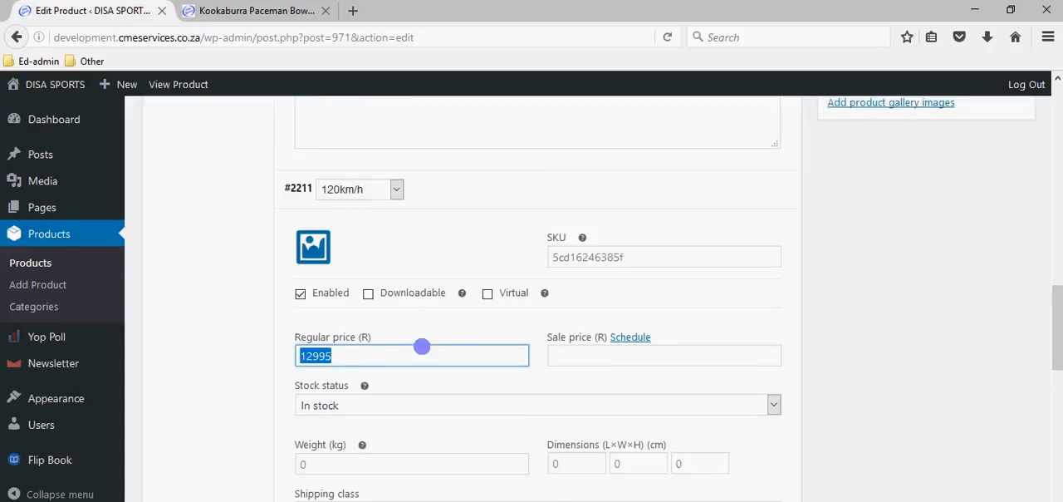
scroll(421, 345, "up", 7)
scroll(439, 363, "down", 11)
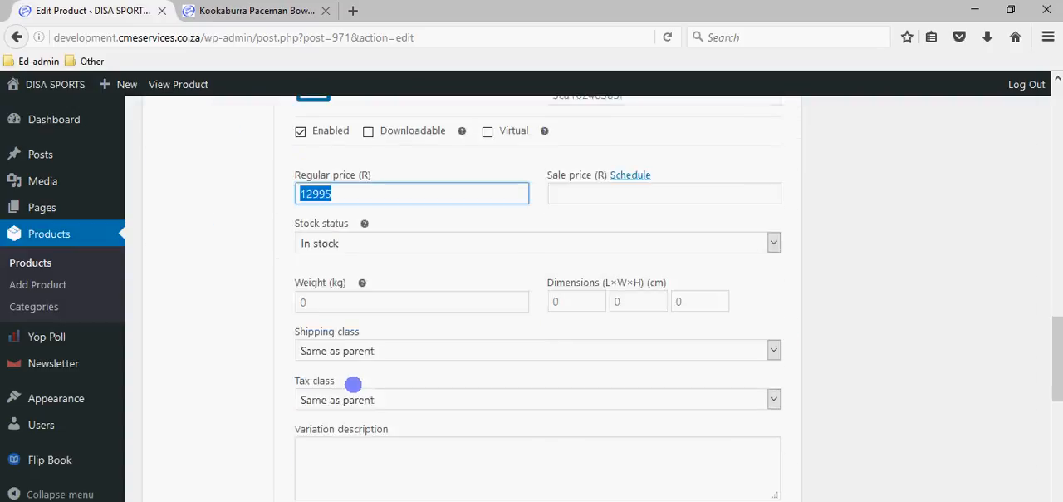
scroll(353, 384, "down", 4)
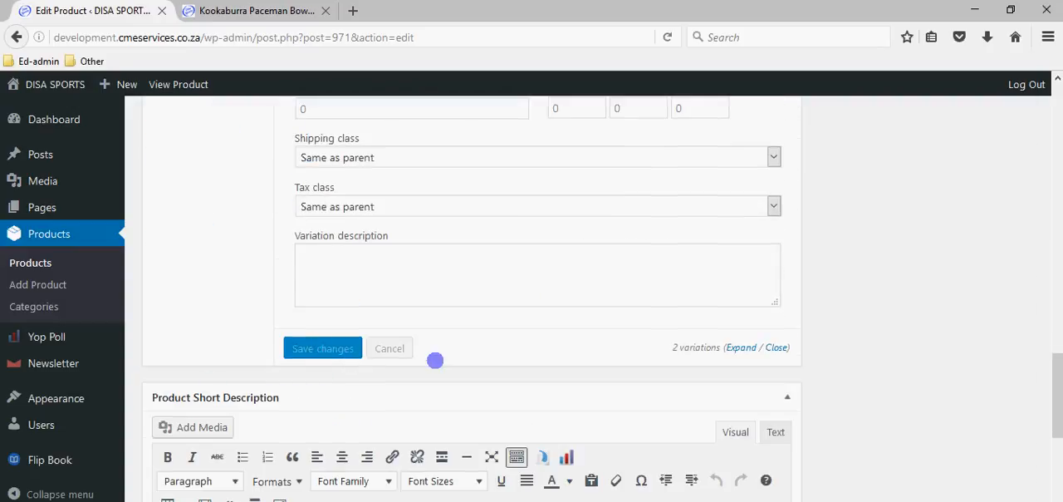
scroll(436, 360, "up", 19)
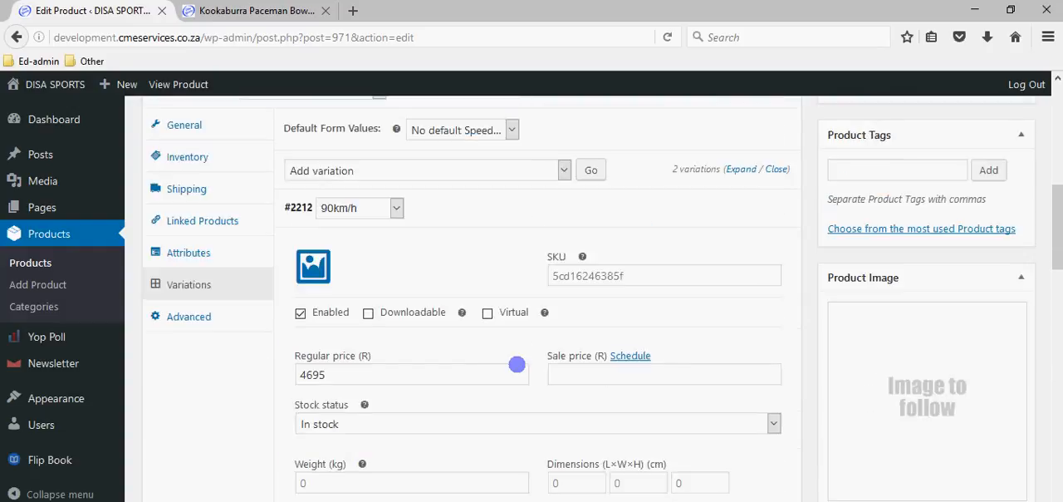
- Collapse the details of all the product's variations
scroll(516, 364, "up", 11)
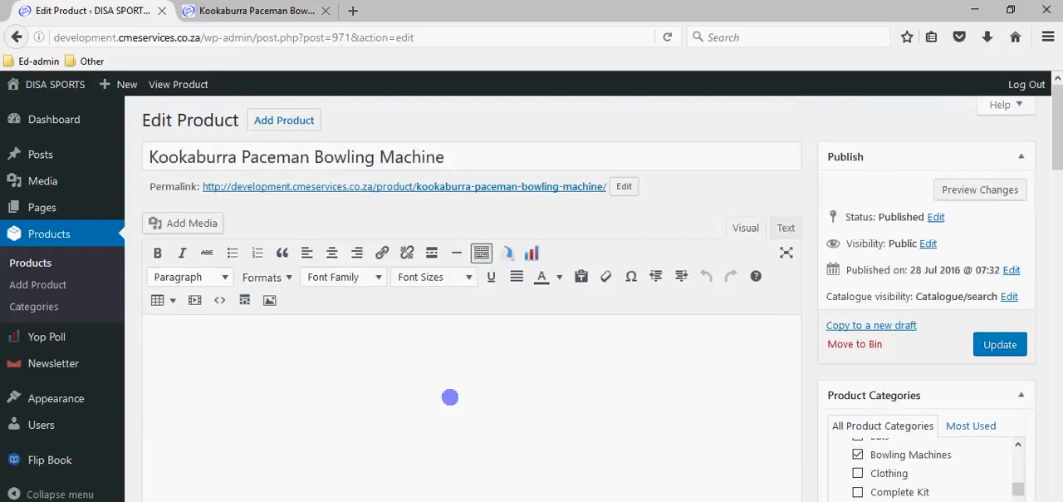
scroll(449, 397, "down", 13)
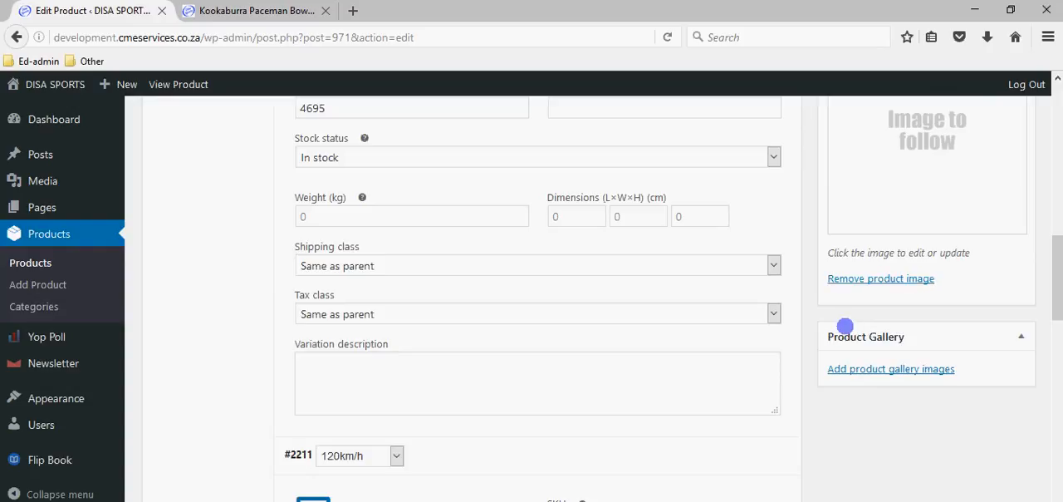
scroll(822, 340, "up", 5)
scroll(824, 342, "down", 8)
scroll(805, 338, "up", 10)
scroll(756, 336, "up", 10)
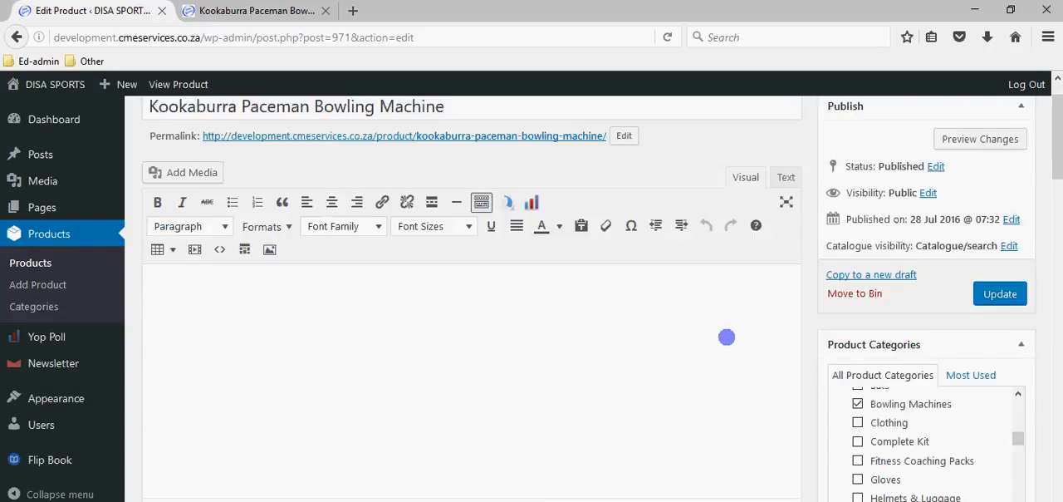
scroll(365, 398, "down", 6)
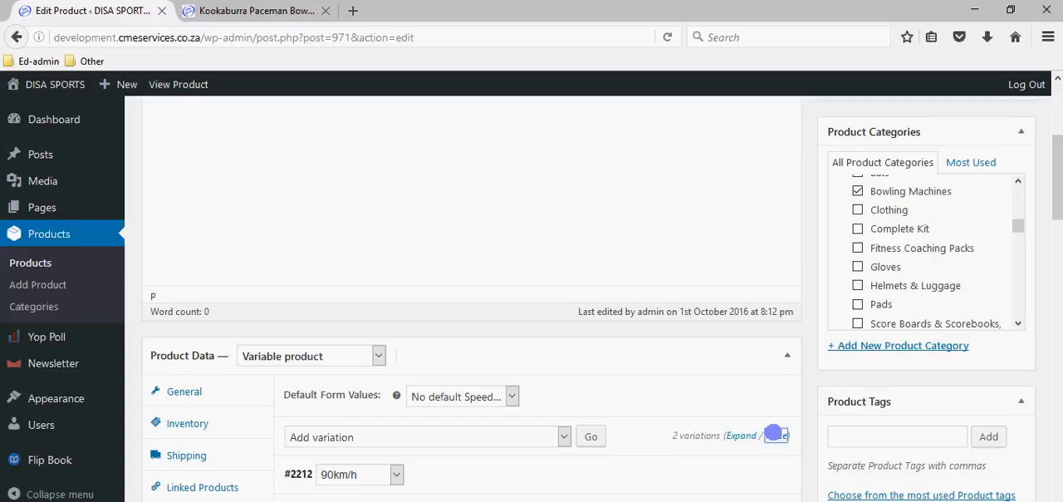
- Review the collapsed variations, the product's short description and its category settings
scroll(473, 441, "down", 5)
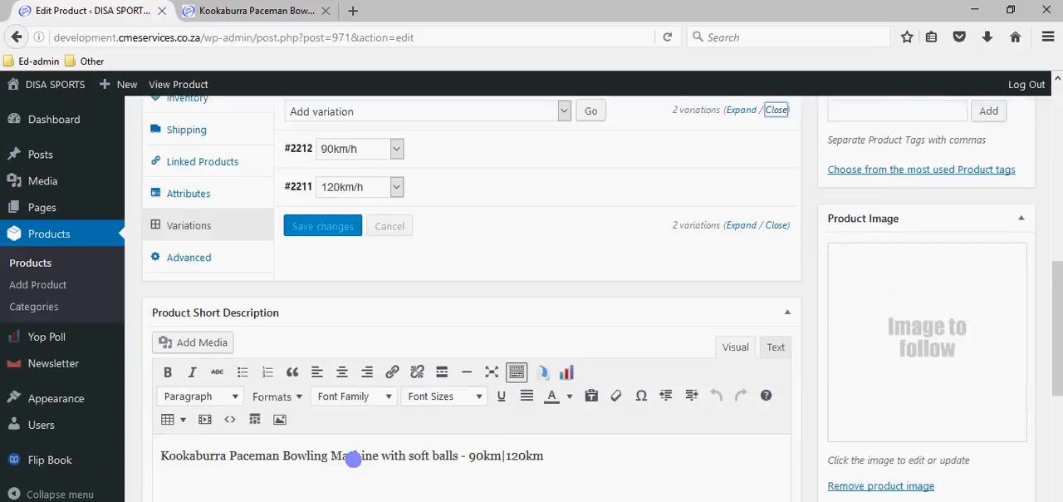
scroll(353, 458, "down", 2)
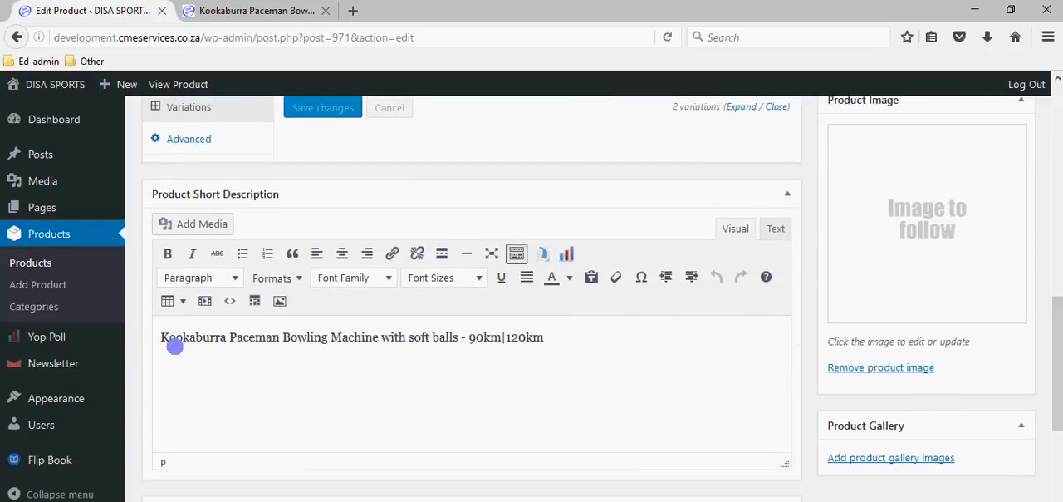
scroll(287, 379, "up", 10)
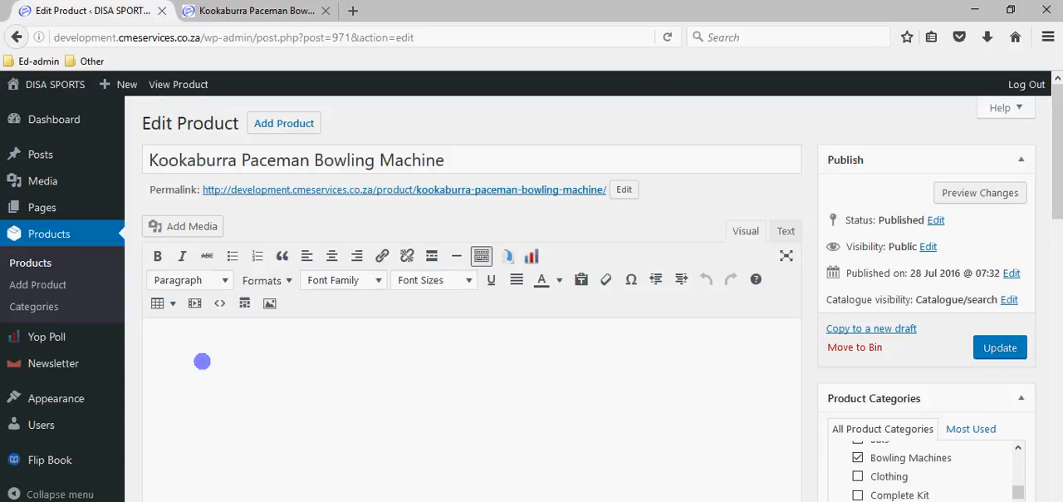
scroll(218, 401, "down", 10)
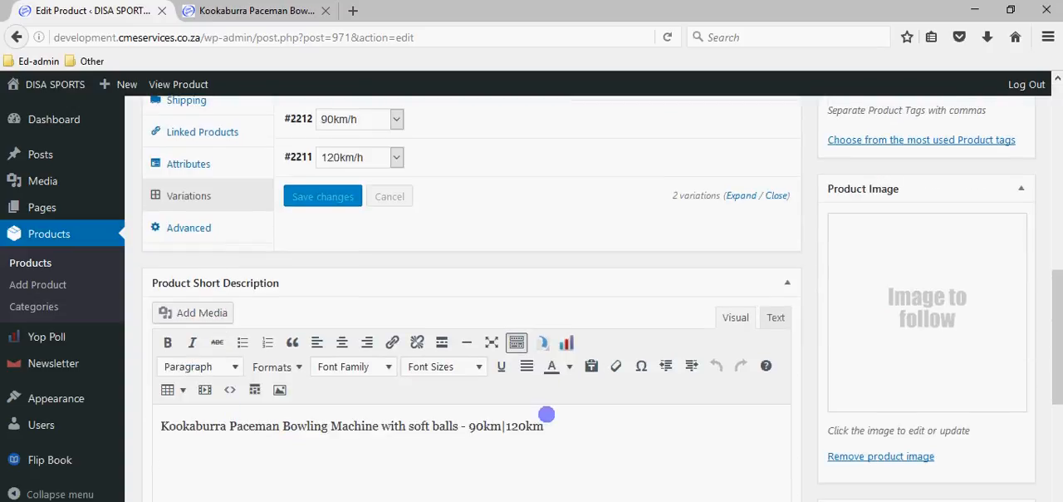
scroll(482, 446, "down", 2)
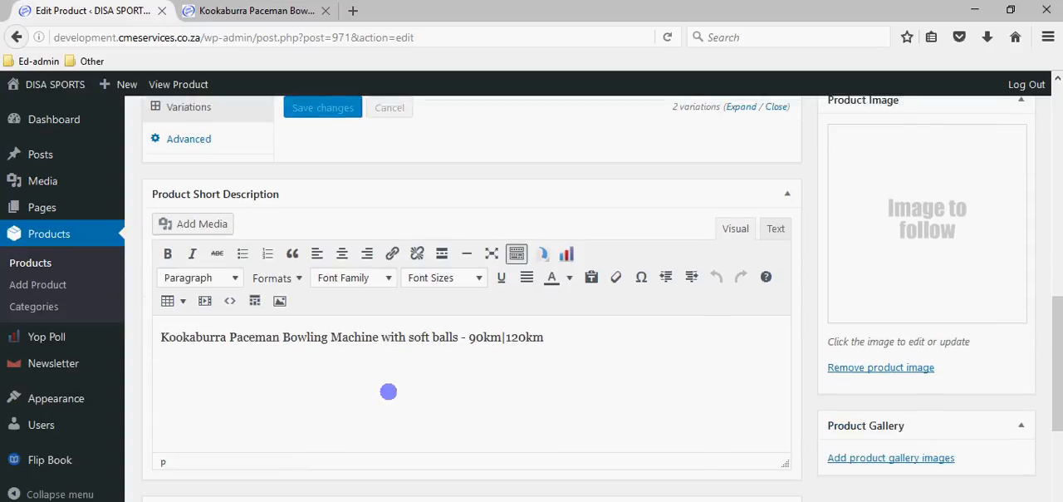
scroll(387, 387, "down", 5)
scroll(709, 334, "up", 15)
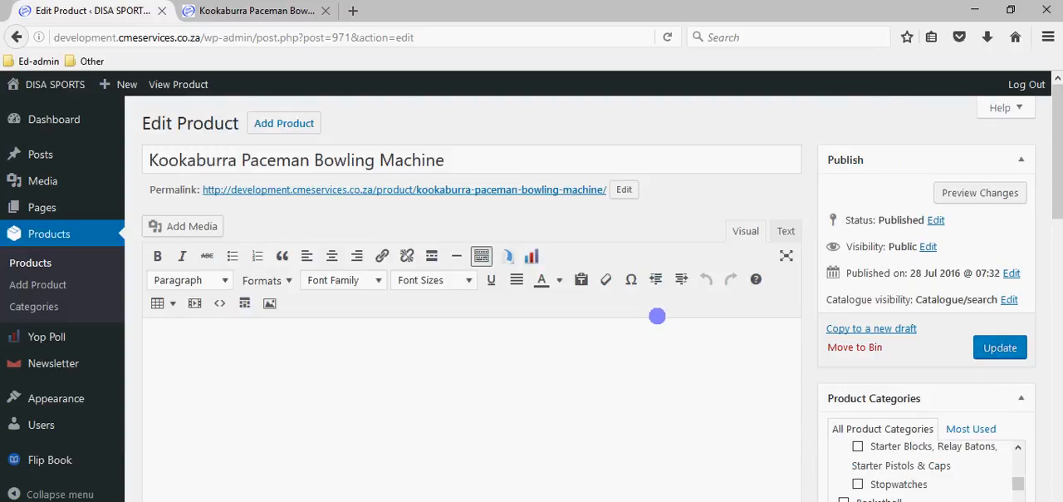
- Check the short description and the Options and Prices table on the product's storefront page
left_click(278, 11)
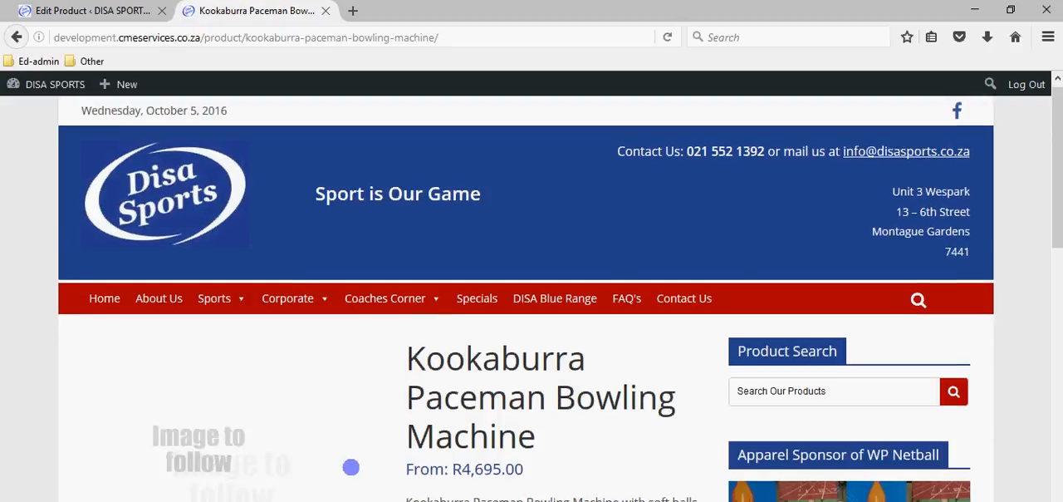
scroll(350, 467, "down", 3)
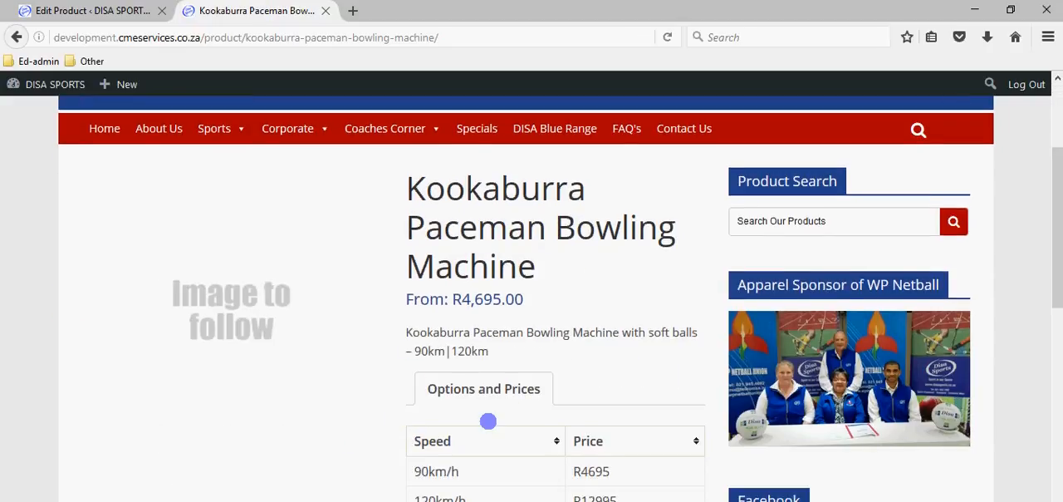
left_click(103, 11)
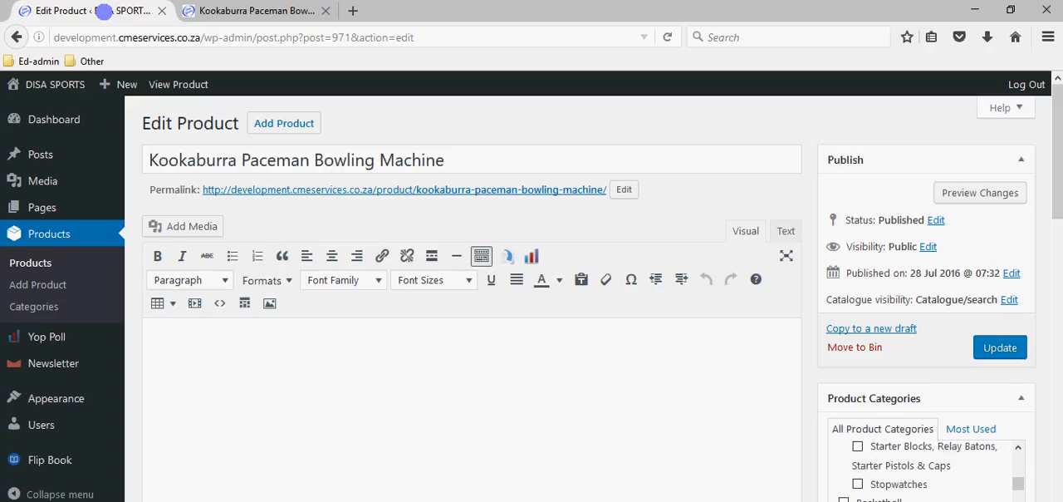
- Move the 90km/h variation below 120km/h, save the variation changes and refresh the storefront product page
scroll(166, 375, "down", 6)
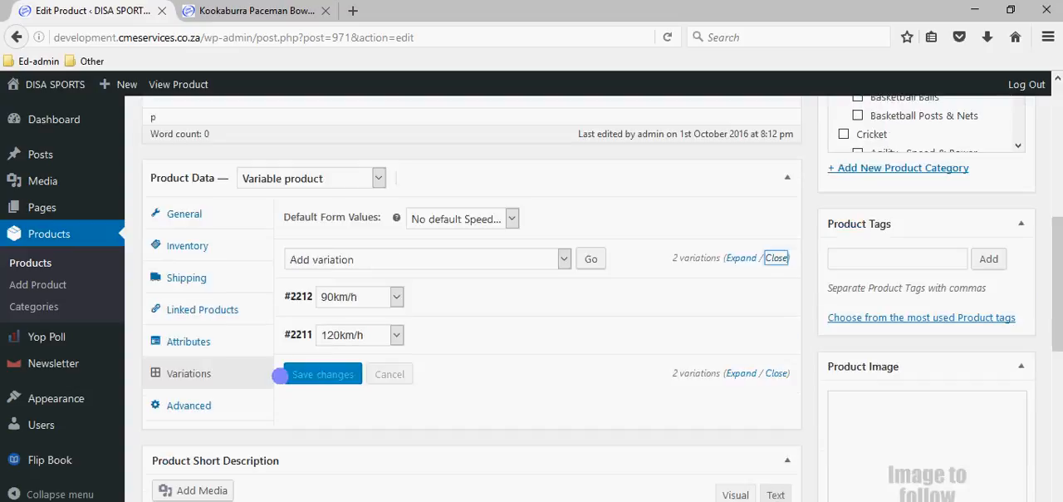
mouse_move(325, 297)
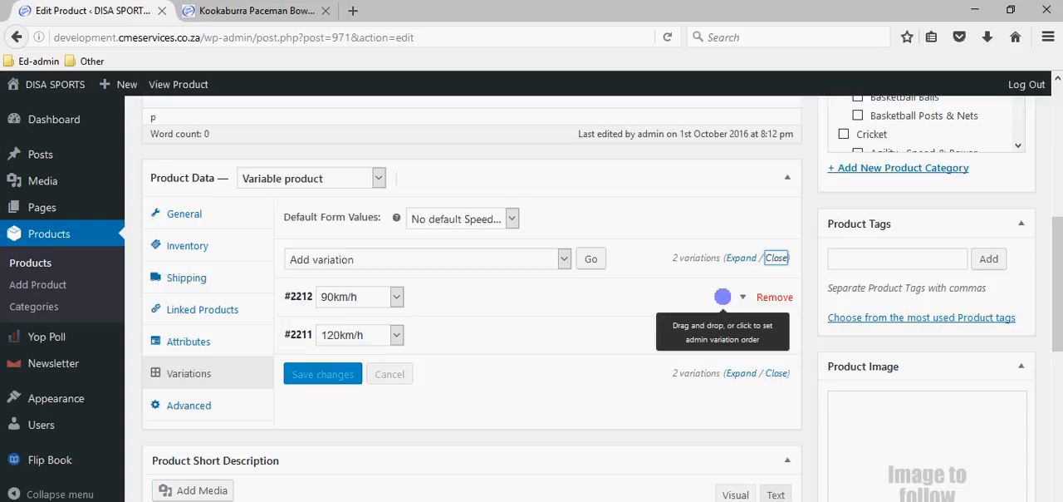
left_click_drag(723, 296, 713, 335)
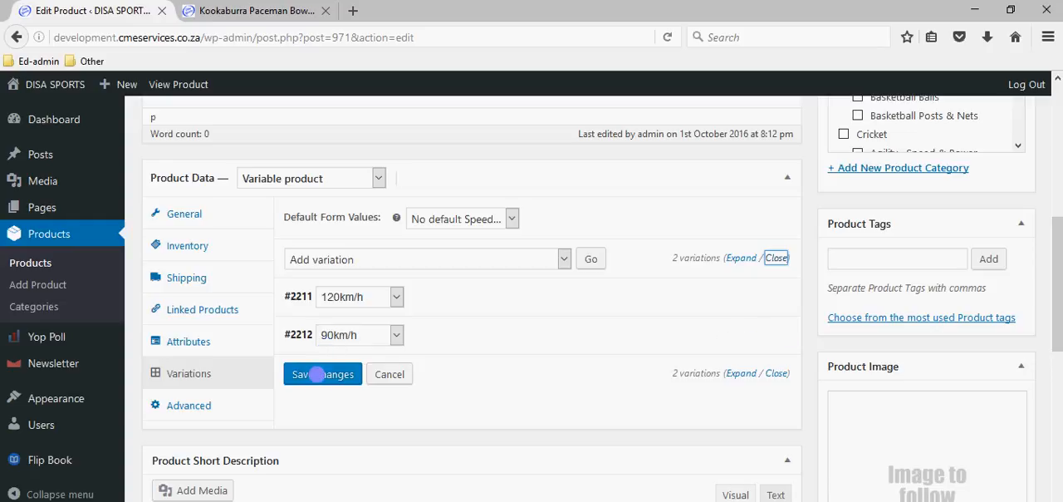
left_click(316, 373)
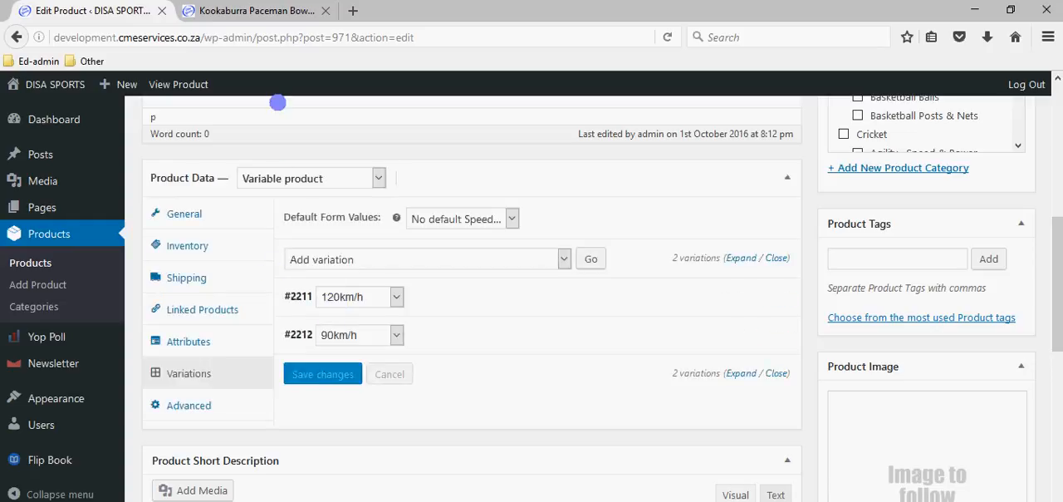
left_click(274, 12)
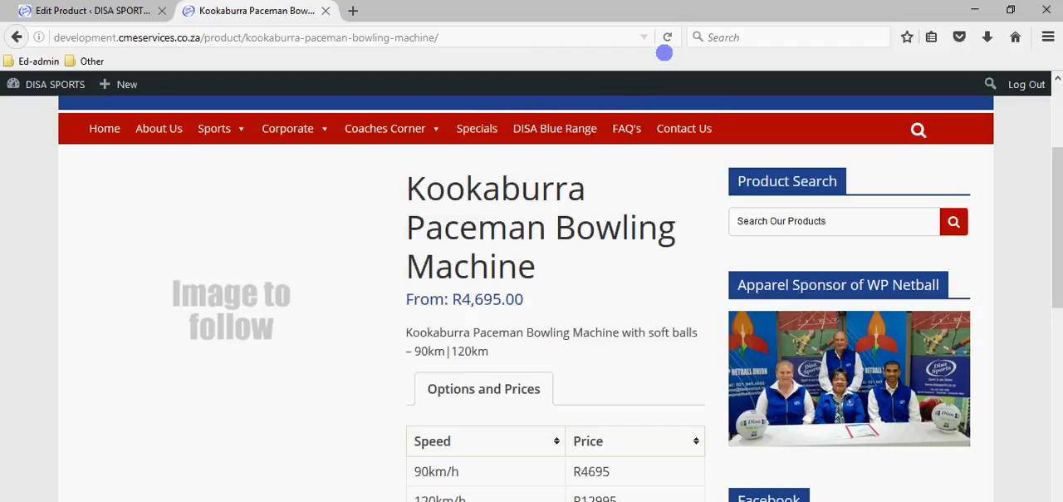
left_click(666, 39)
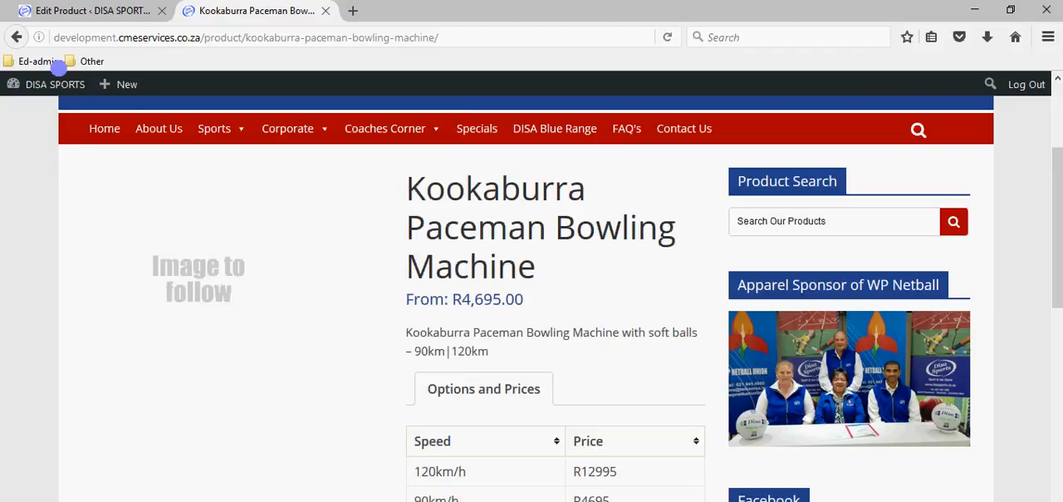
- Move the 90km/h variation back above 120km/h, save the changes and refresh the storefront product page
left_click(79, 10)
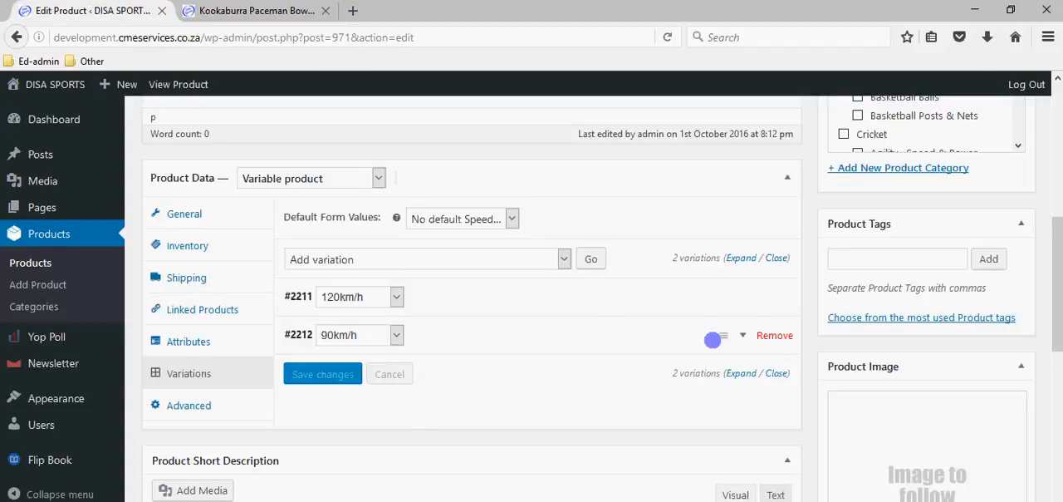
left_click_drag(724, 324, 722, 289)
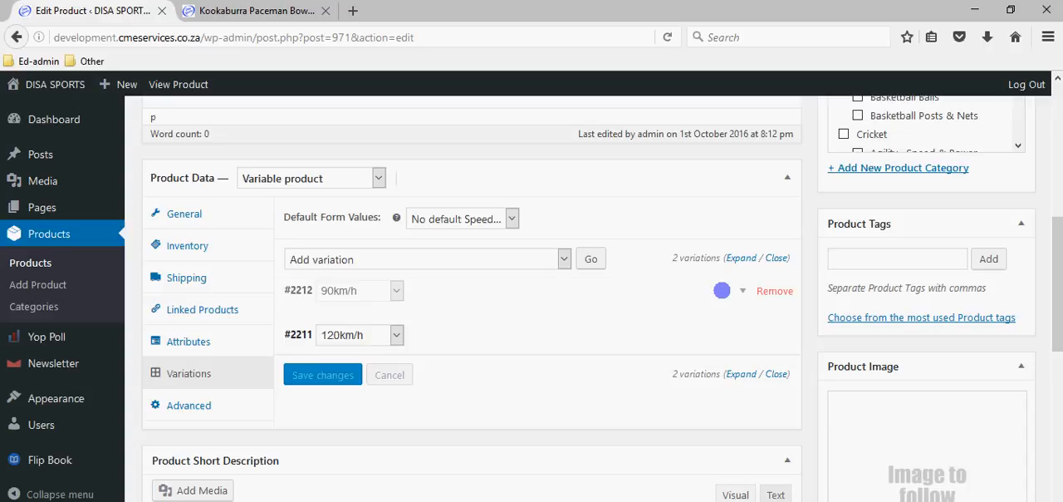
left_click(308, 376)
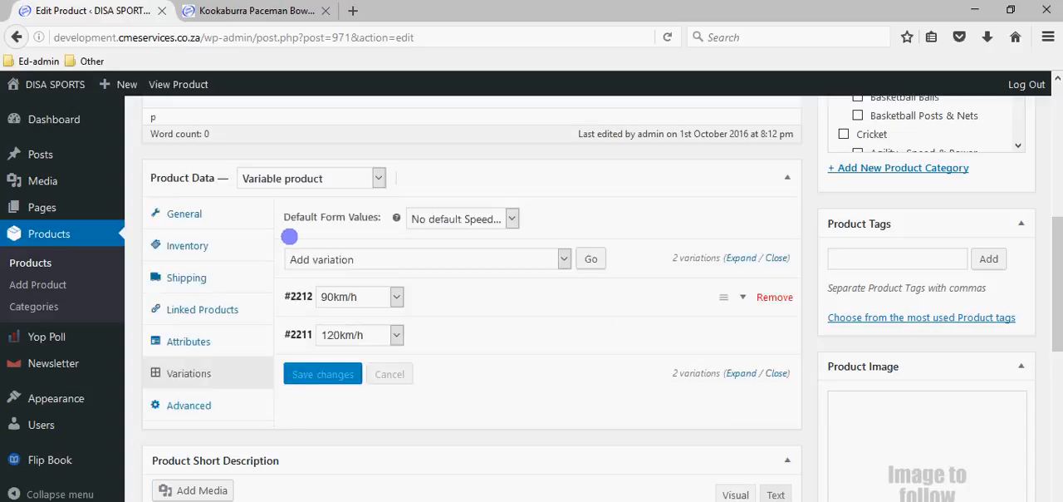
left_click(256, 12)
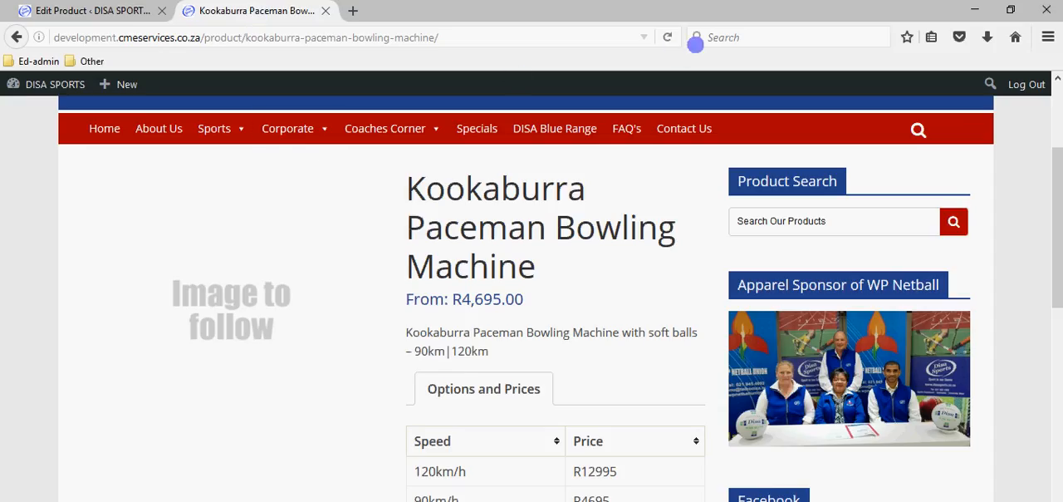
left_click(667, 36)
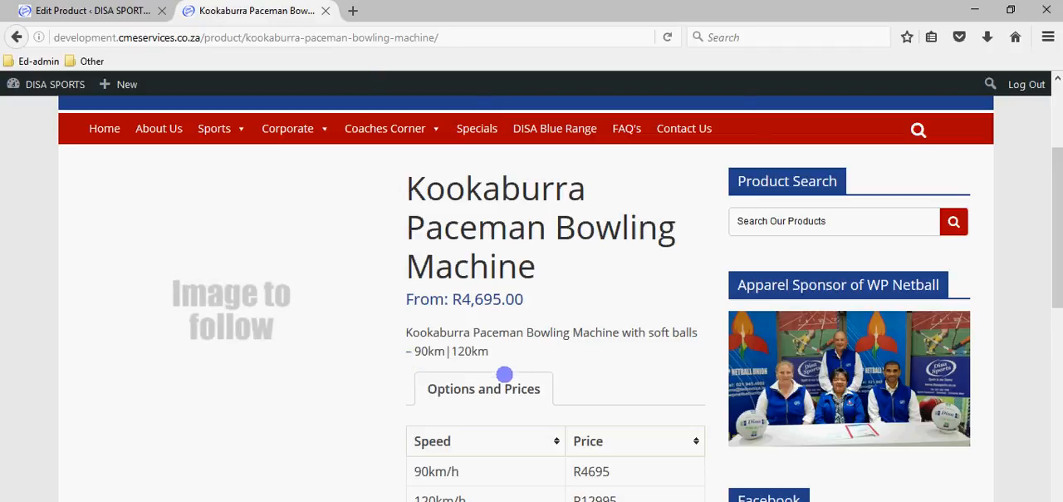
- Return to the product's edit page and bring up the options of the Media section
left_click(124, 10)
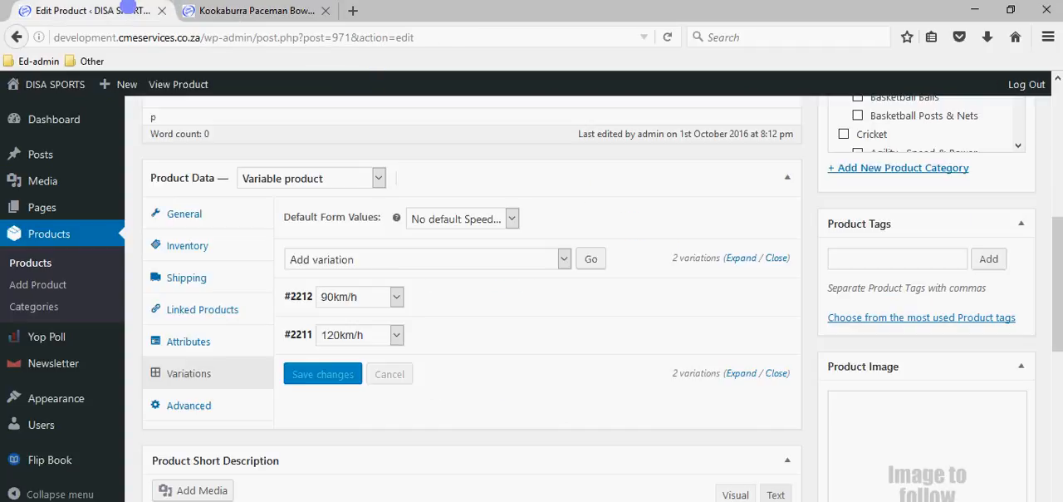
scroll(484, 256, "up", 5)
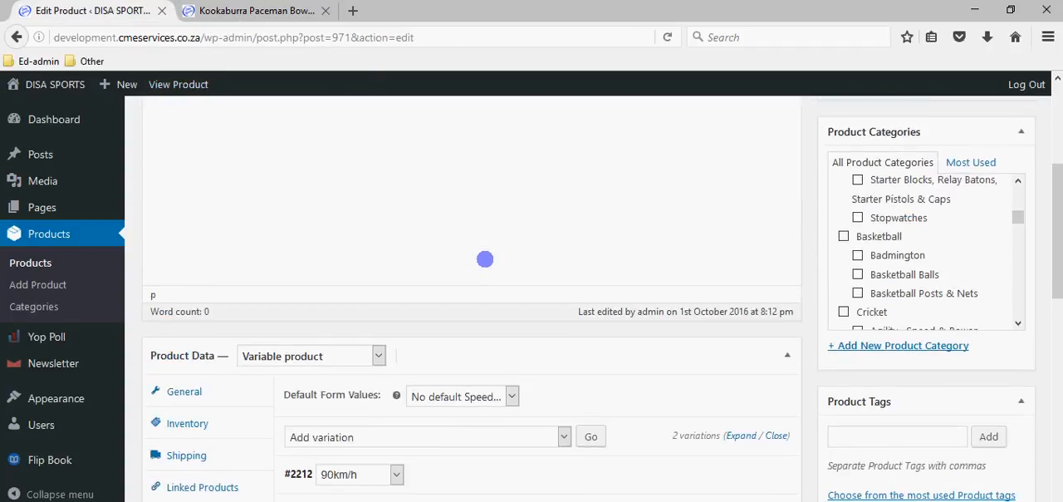
scroll(483, 262, "up", 1)
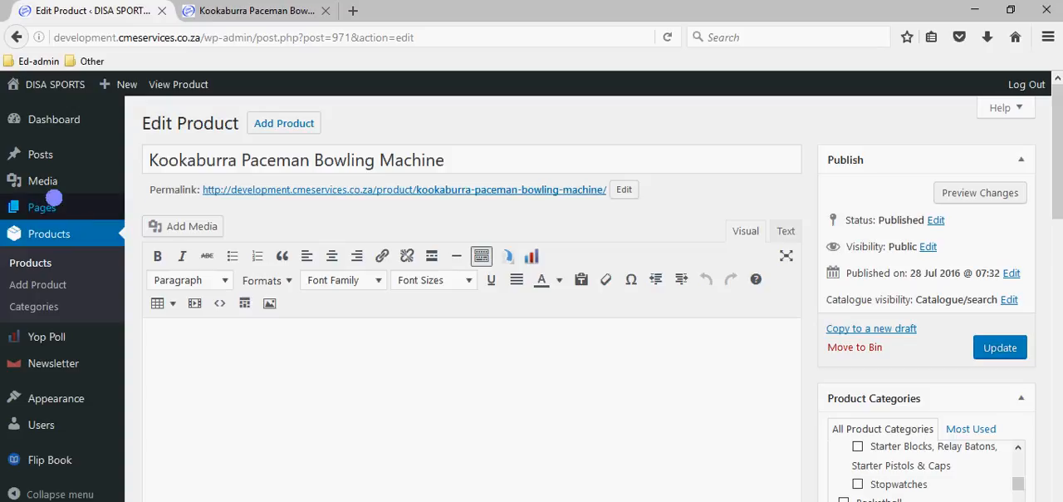
mouse_move(42, 181)
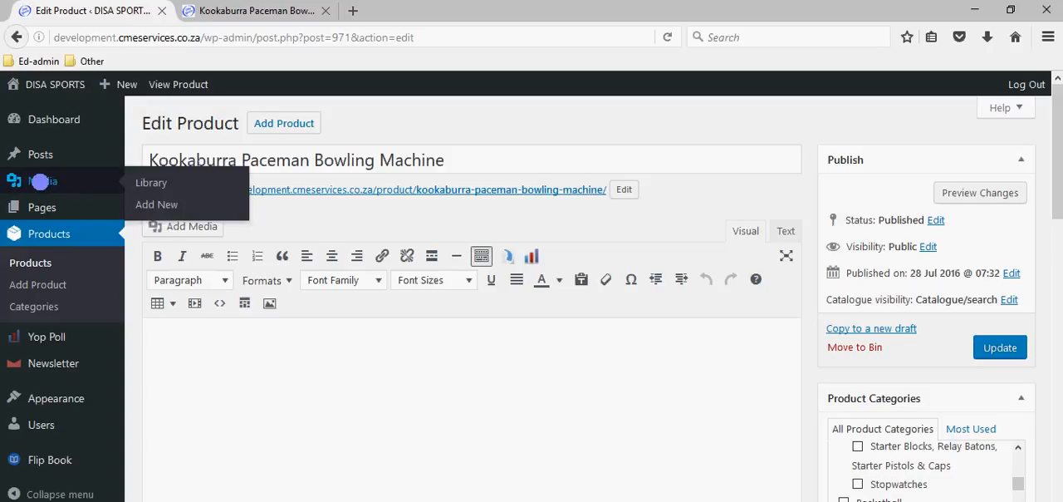